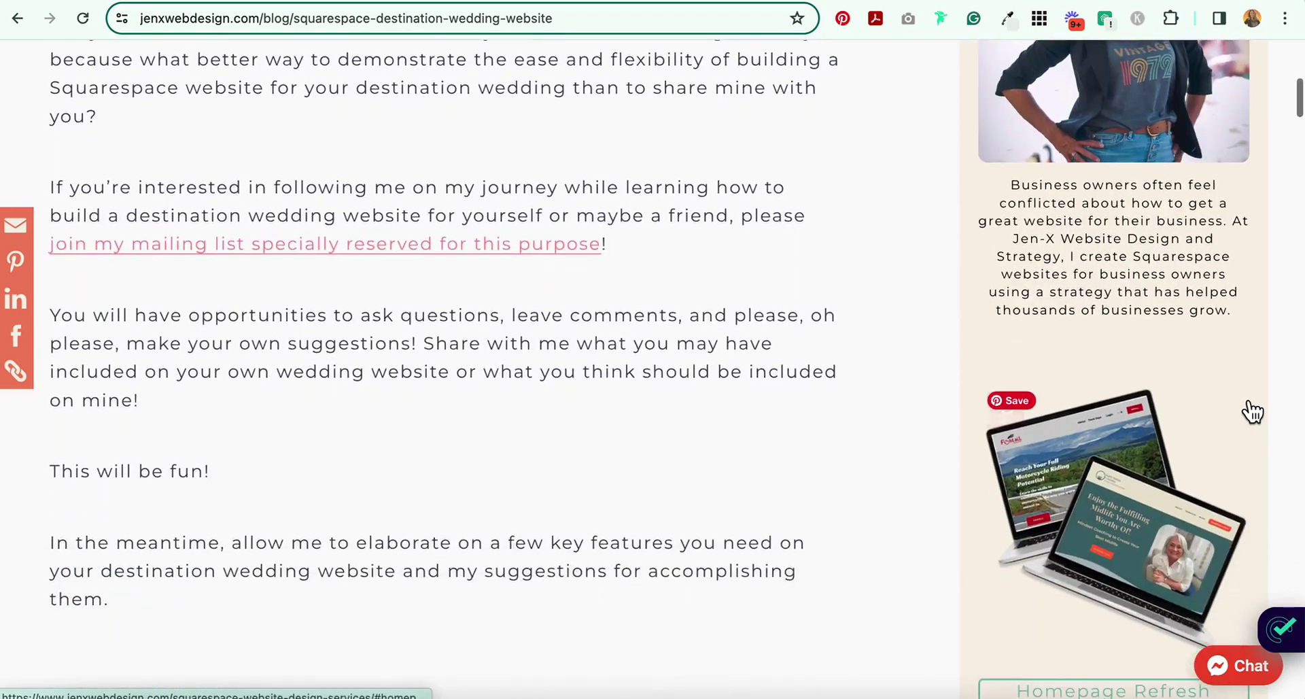
Step: Read through the destination wedding website blog post down to its comments area and return to the post's title
scroll(1245, 396, down, 5)
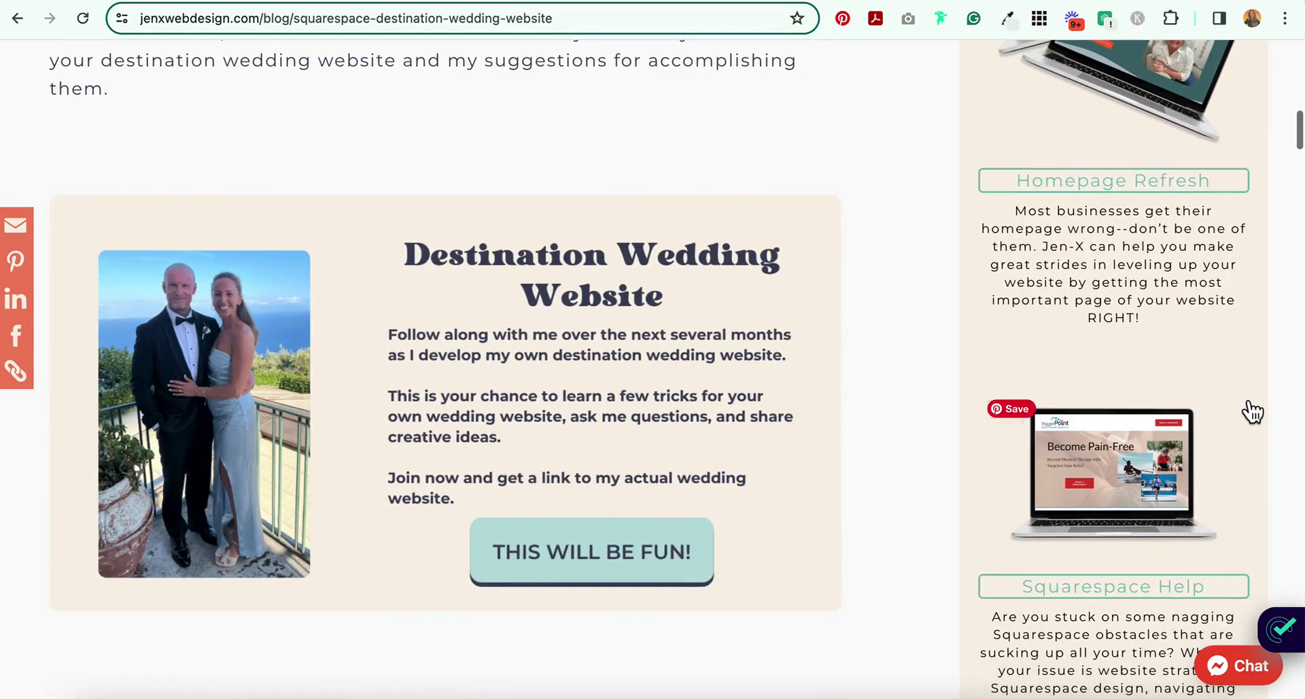
scroll(1245, 397, down, 15)
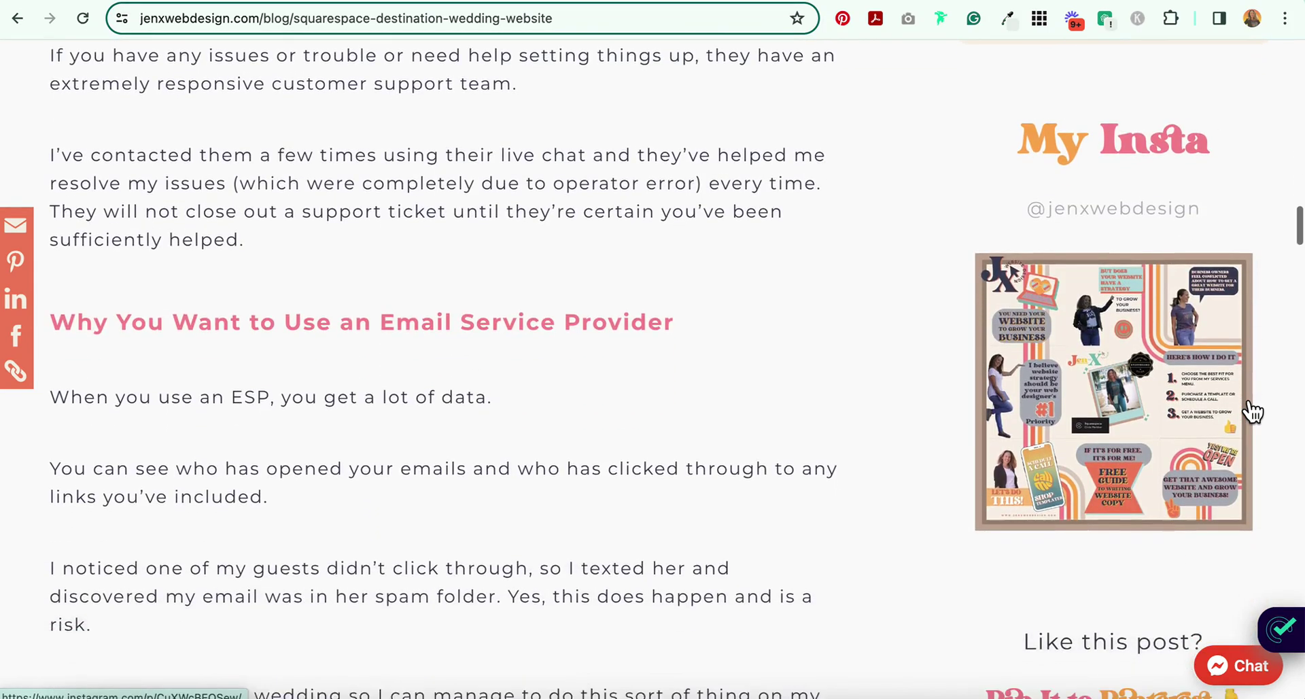
scroll(1250, 407, down, 10)
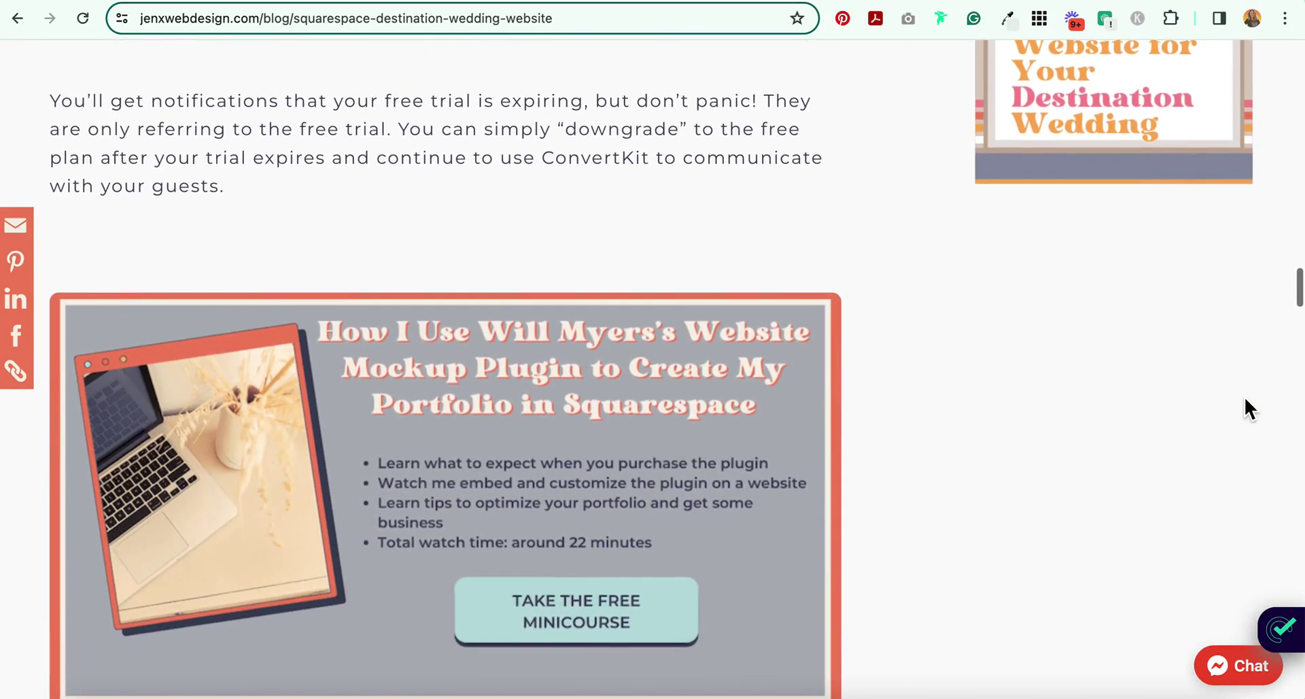
scroll(1245, 399, down, 4)
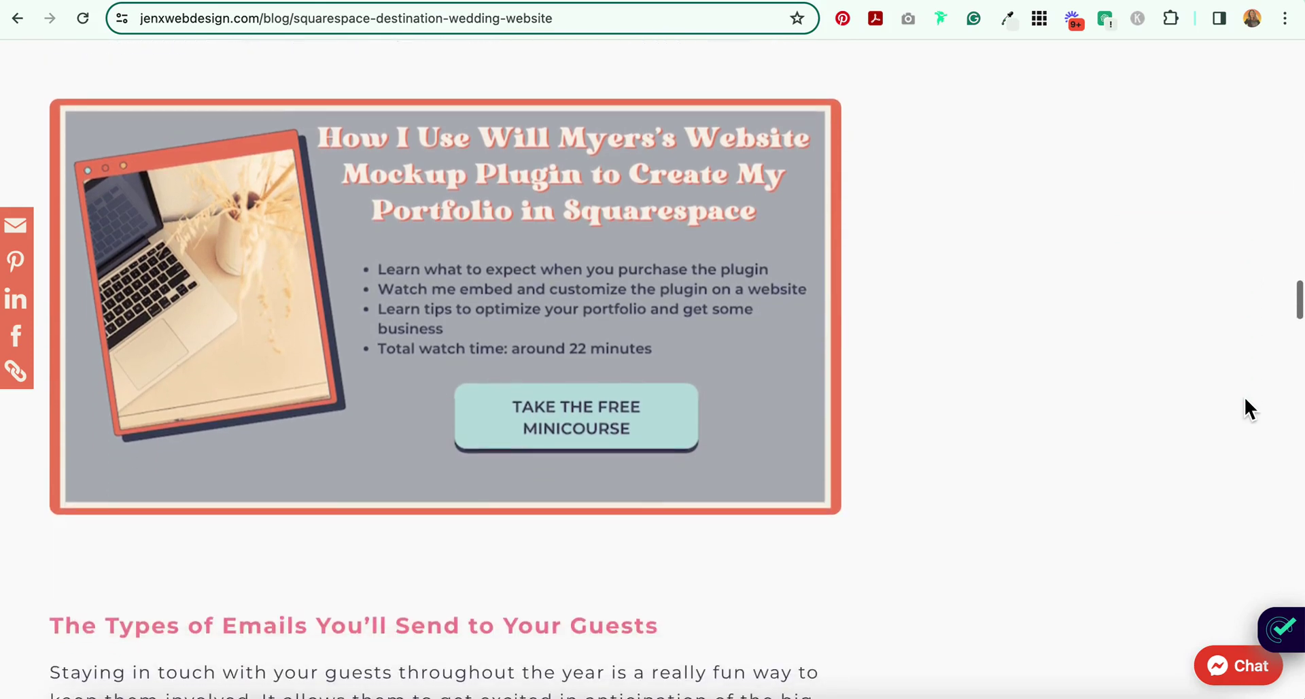
scroll(1245, 400, down, 5)
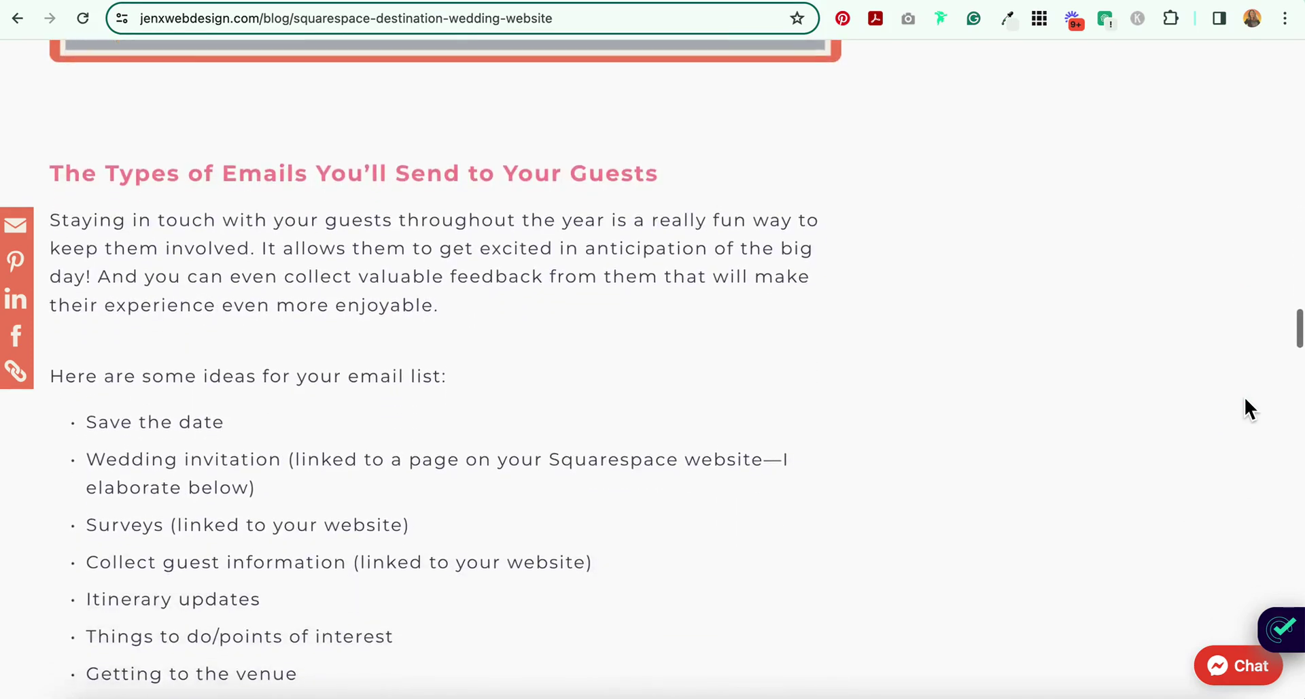
scroll(1245, 408, down, 10)
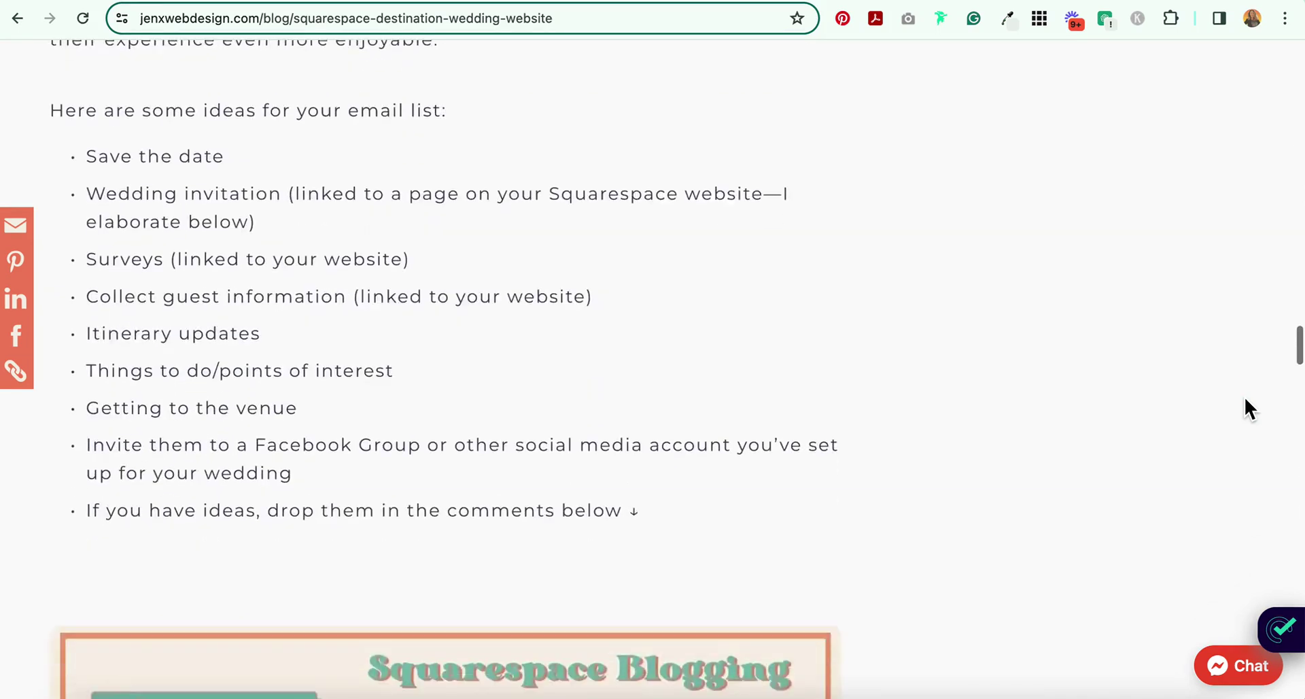
scroll(1245, 399, down, 3)
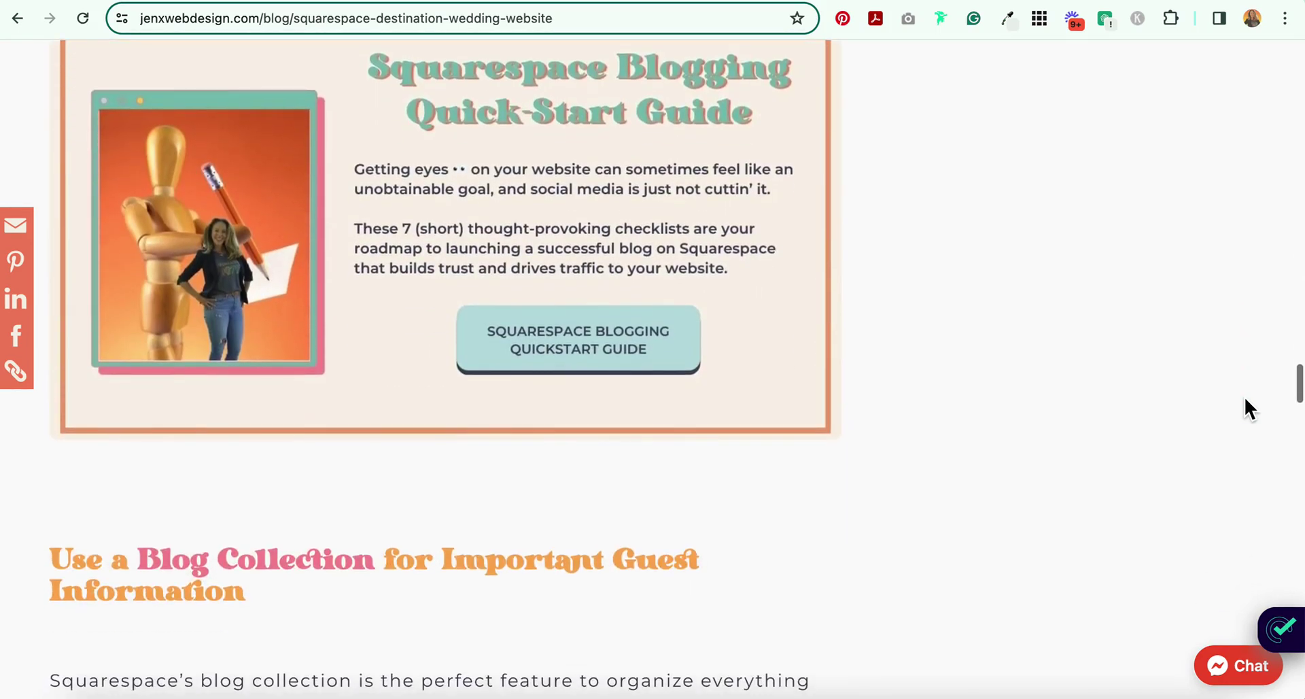
scroll(1245, 399, down, 7)
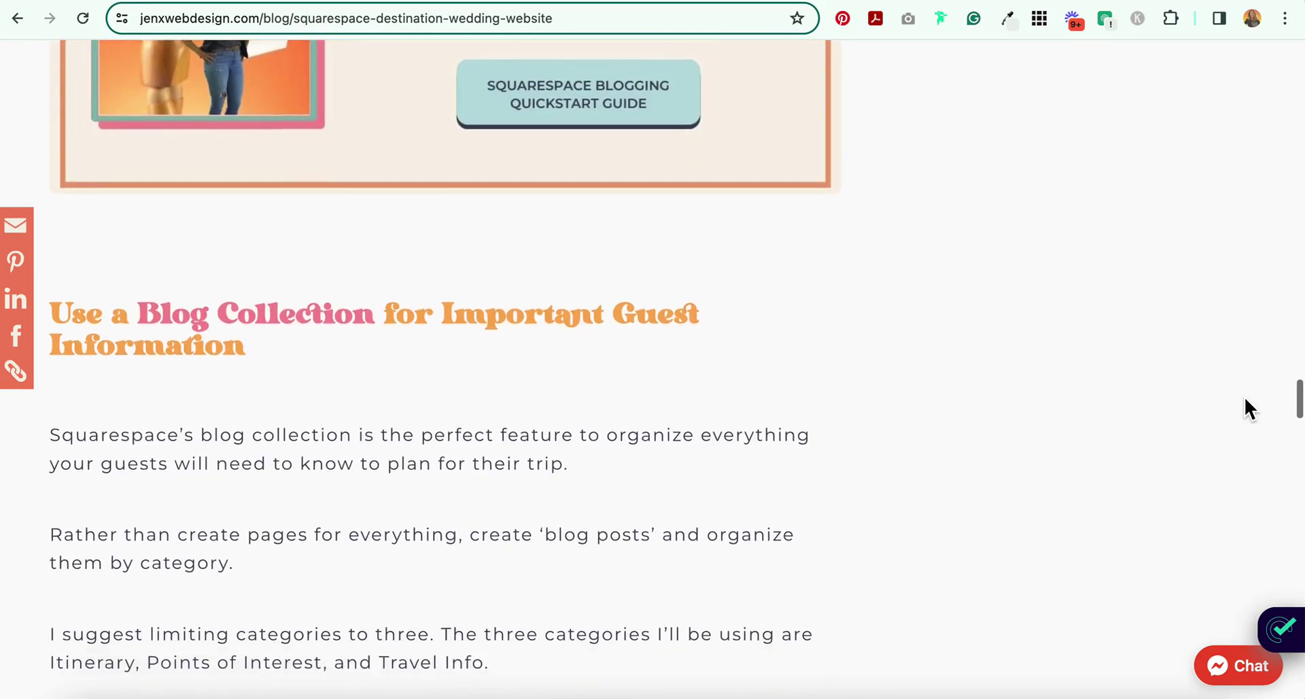
scroll(1245, 399, down, 7)
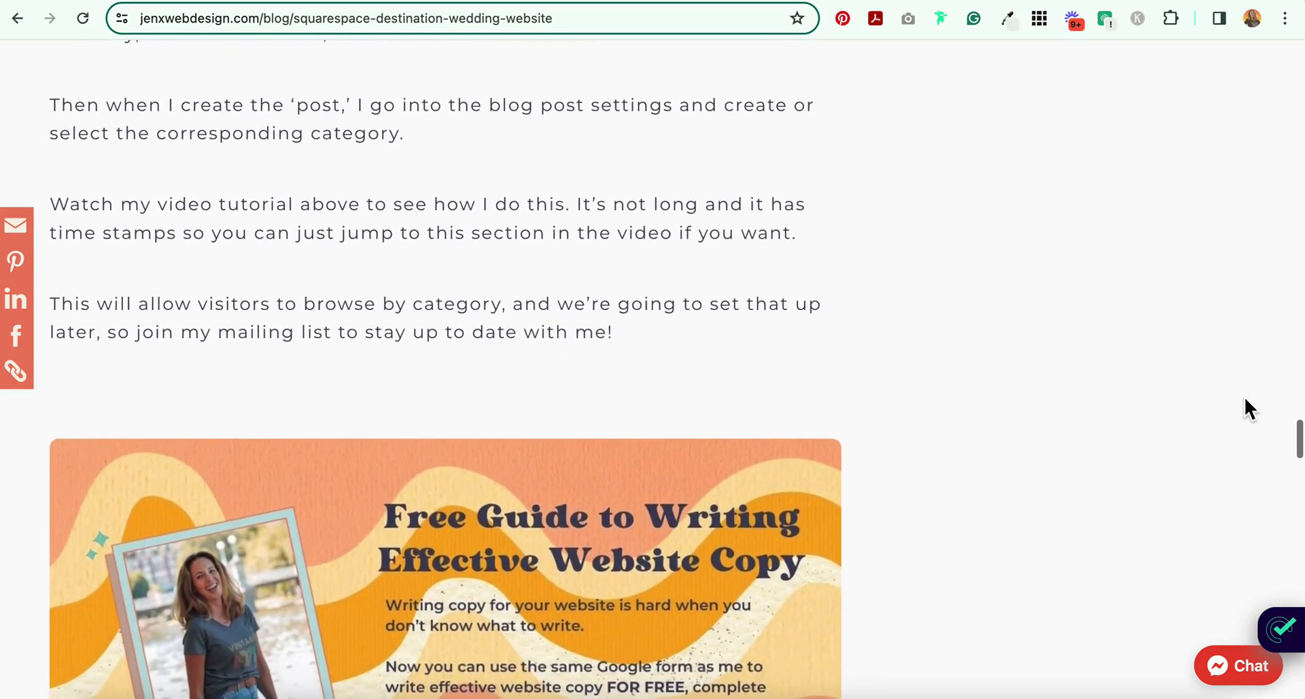
scroll(1245, 398, down, 10)
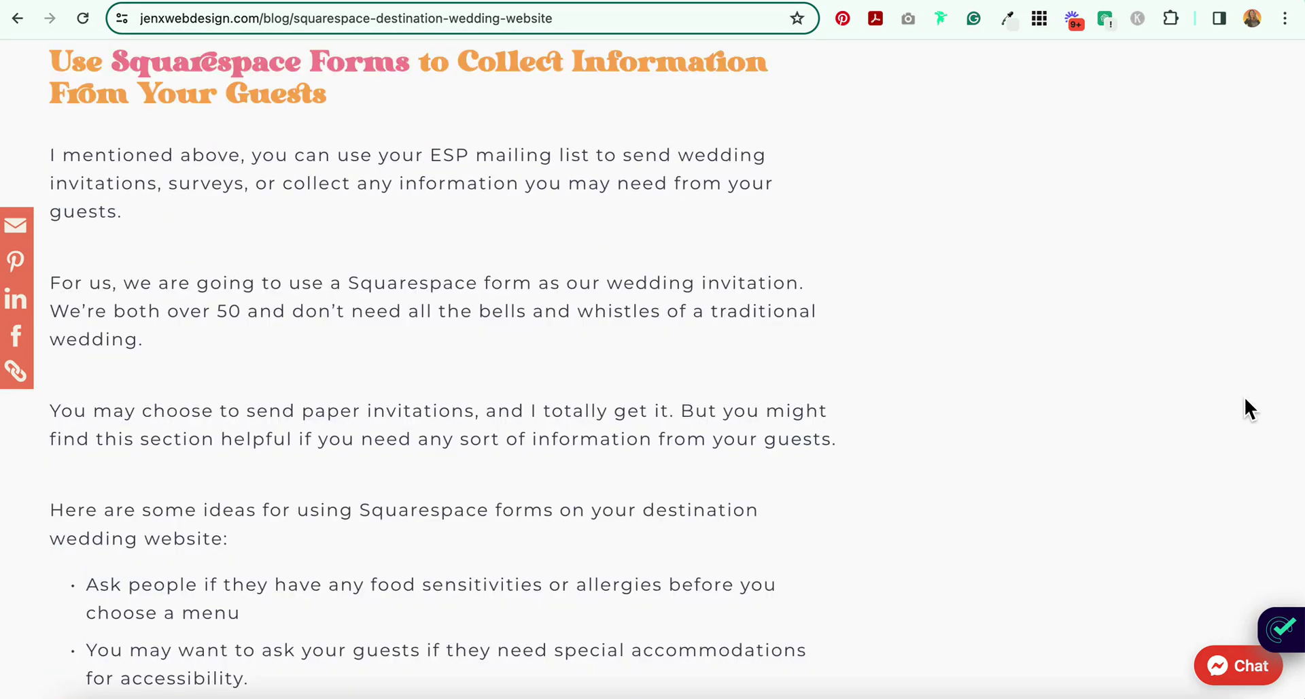
scroll(1244, 397, down, 12)
mouse_move(1283, 395)
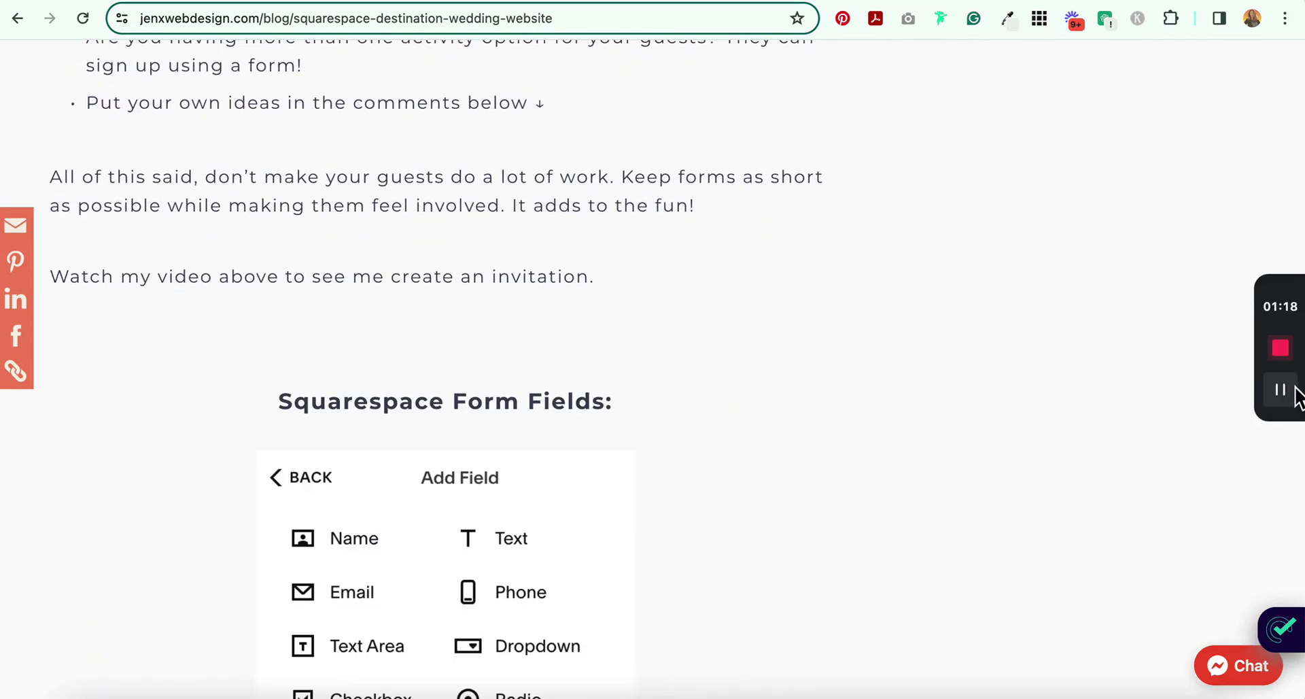
scroll(946, 407, down, 9)
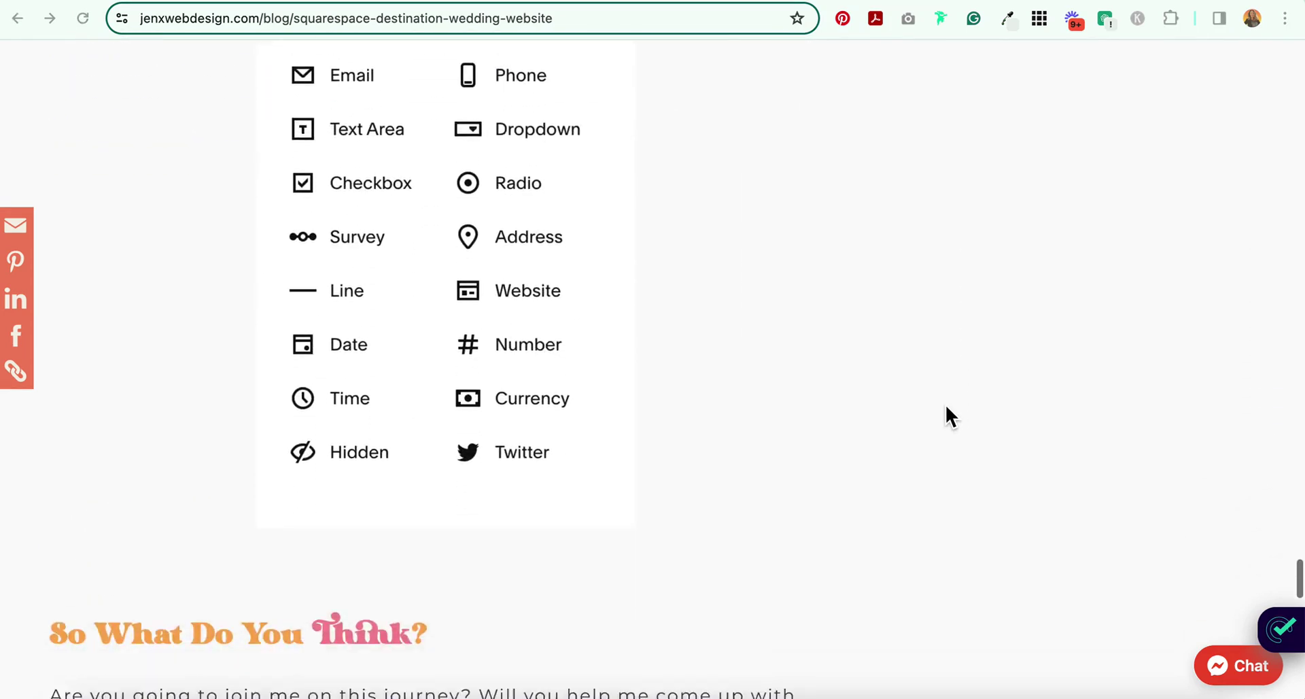
scroll(946, 406, down, 13)
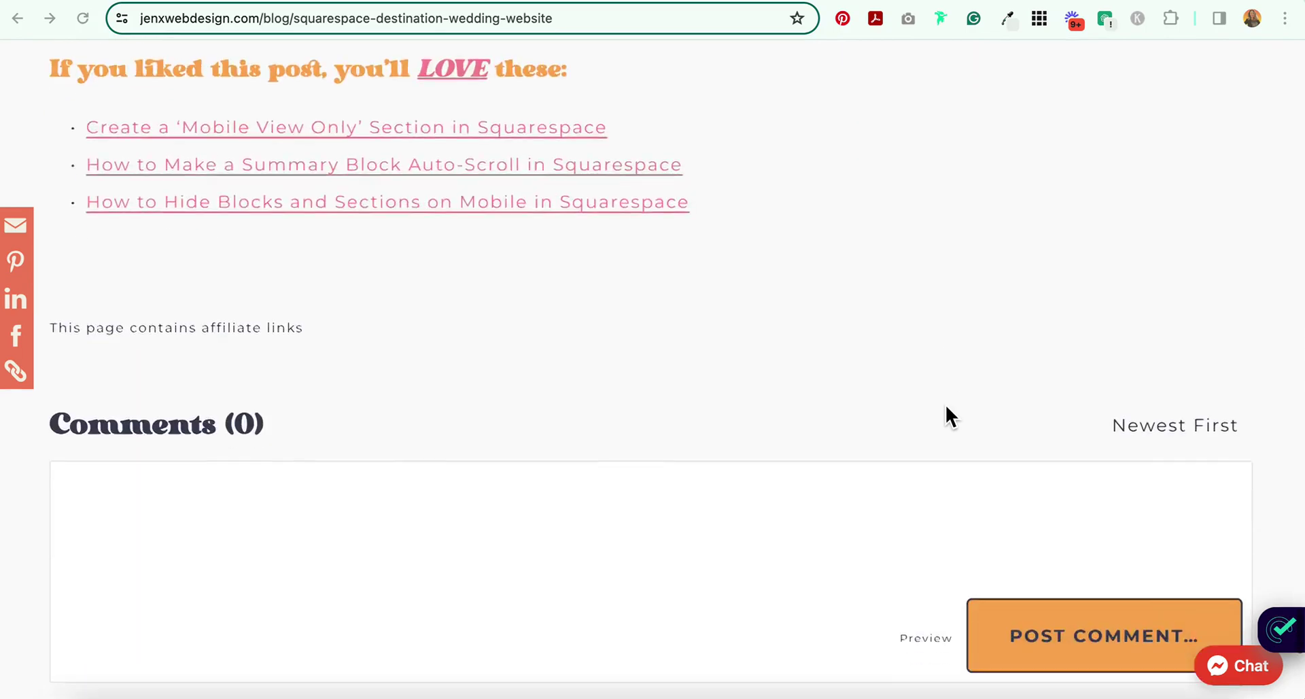
scroll(945, 405, down, 2)
key(Home)
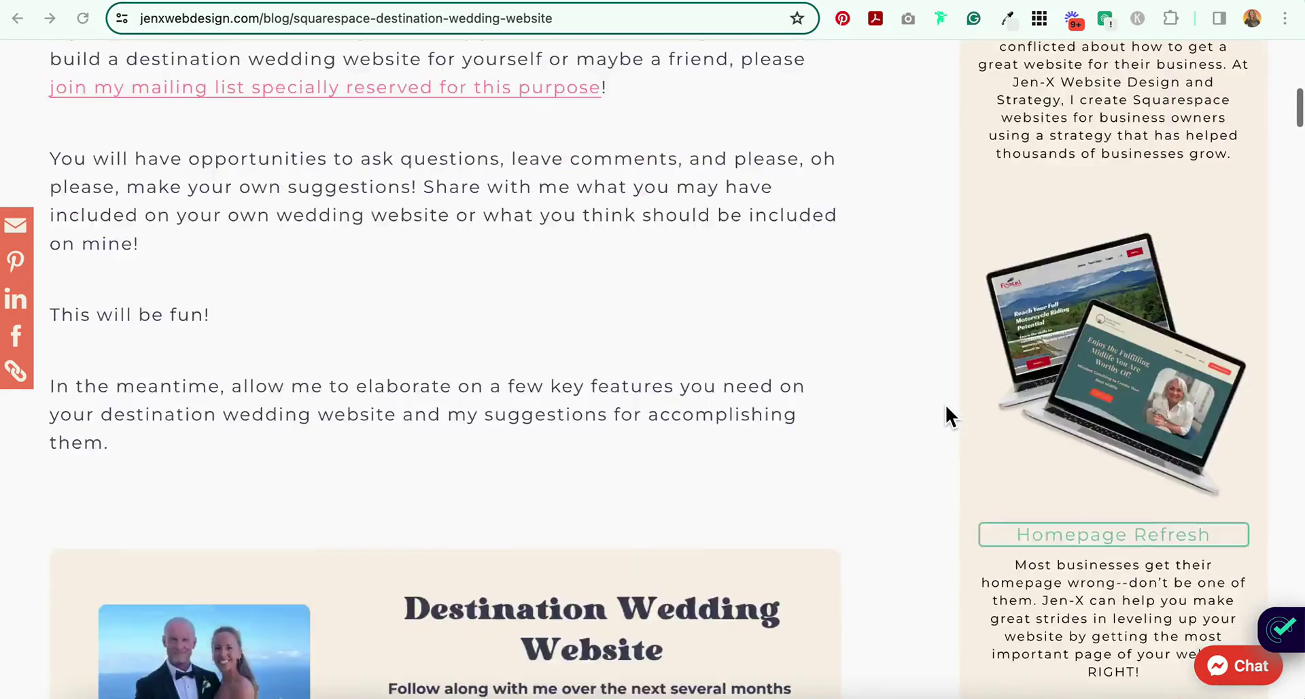
scroll(945, 406, down, 1)
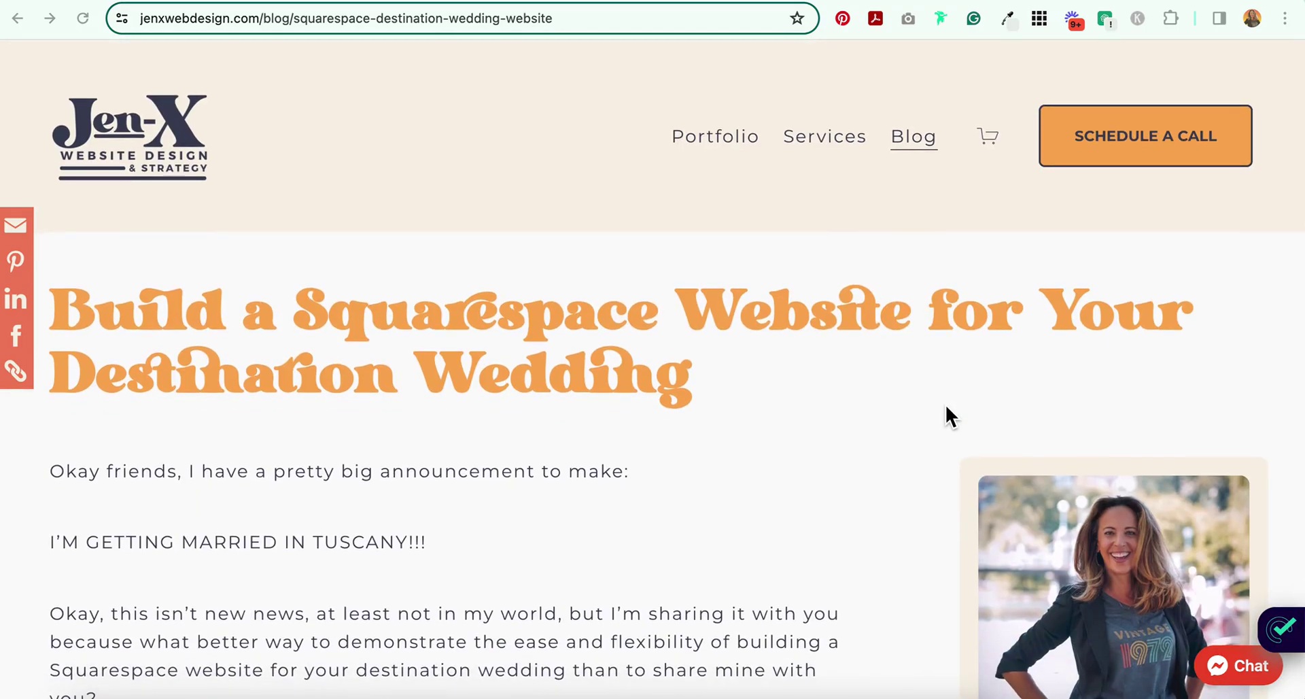
Step: Switch to the wedding website and examine The Proposal and Our Timeline sections of the Our Story page
key(ctrl+Tab)
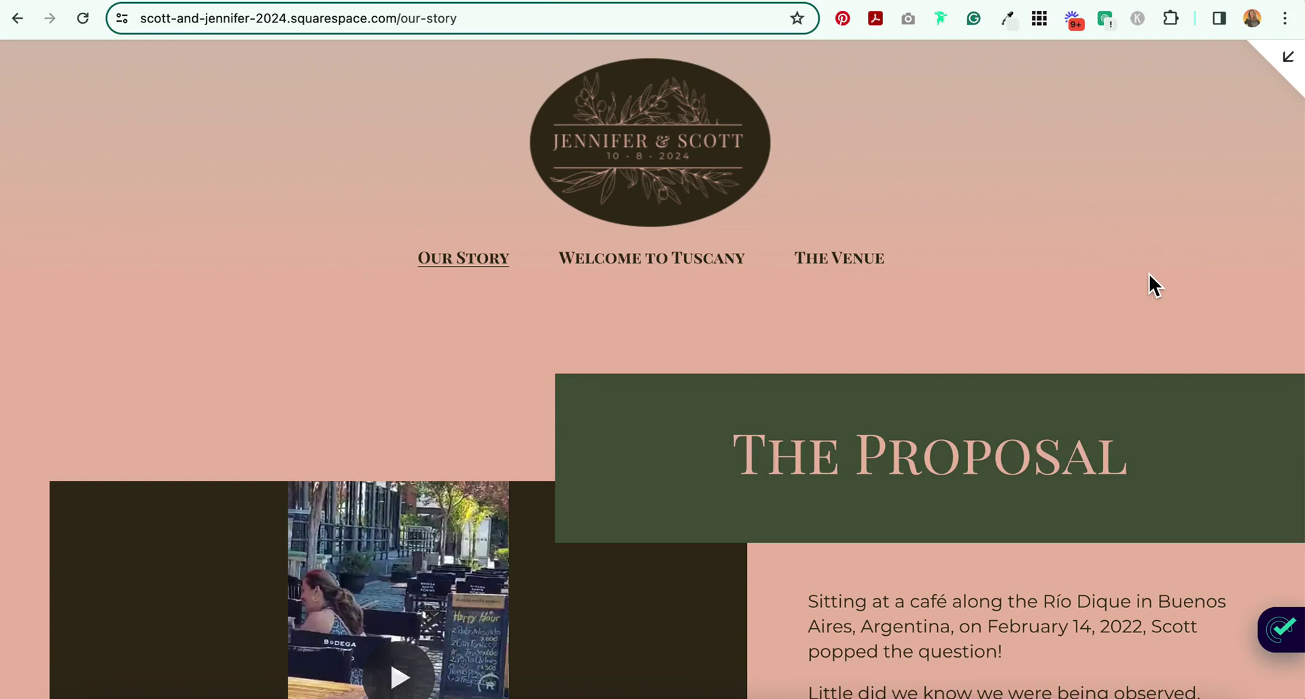
scroll(586, 598, down, 5)
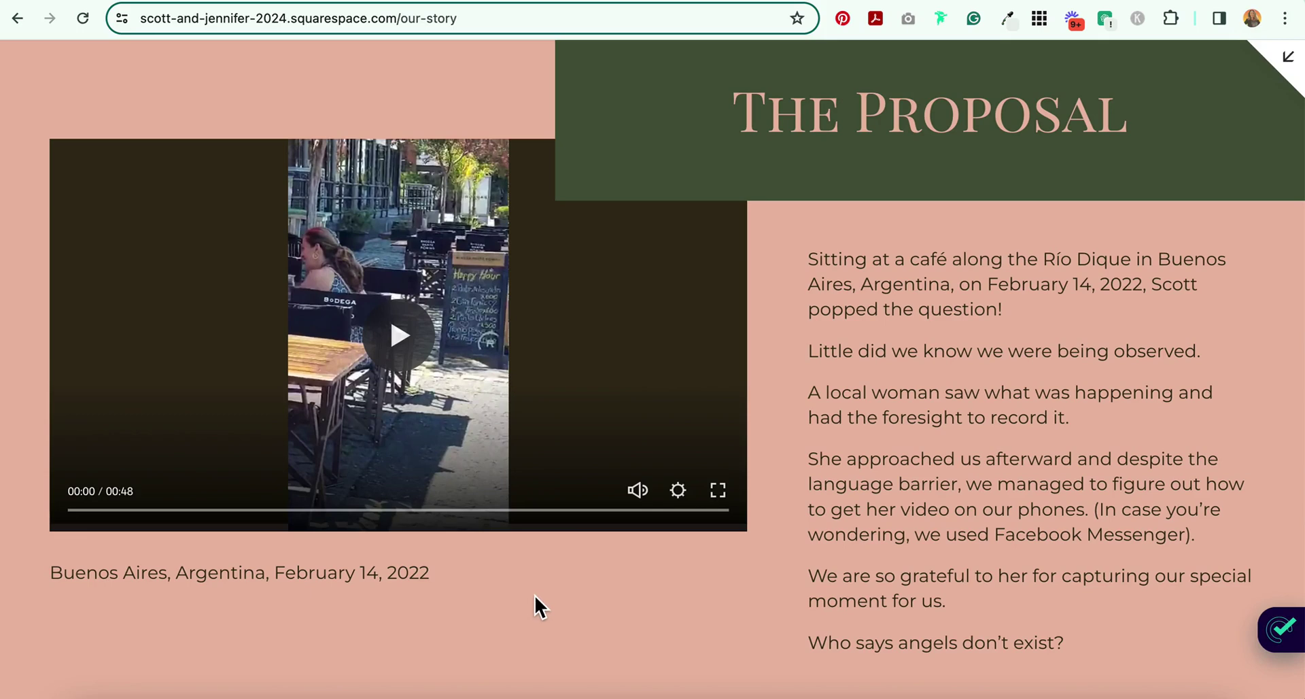
scroll(534, 596, down, 1)
scroll(534, 595, down, 2)
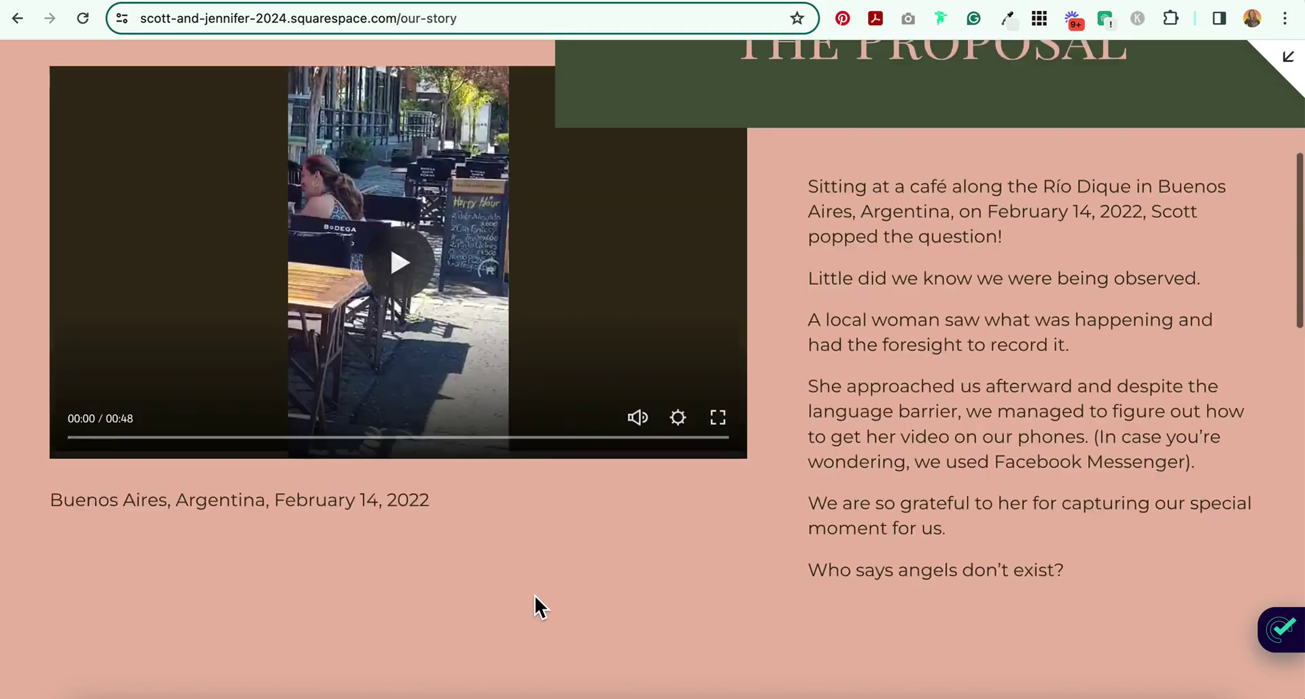
scroll(534, 594, down, 5)
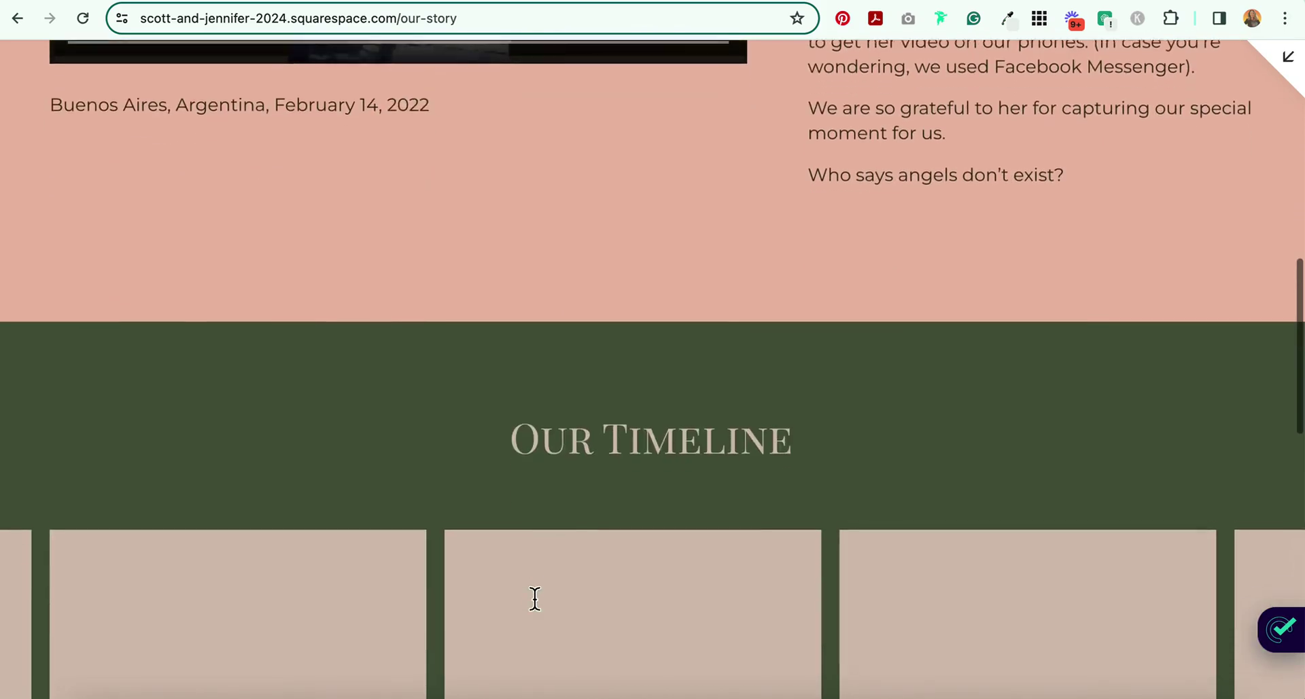
scroll(534, 598, down, 5)
scroll(541, 602, up, 1)
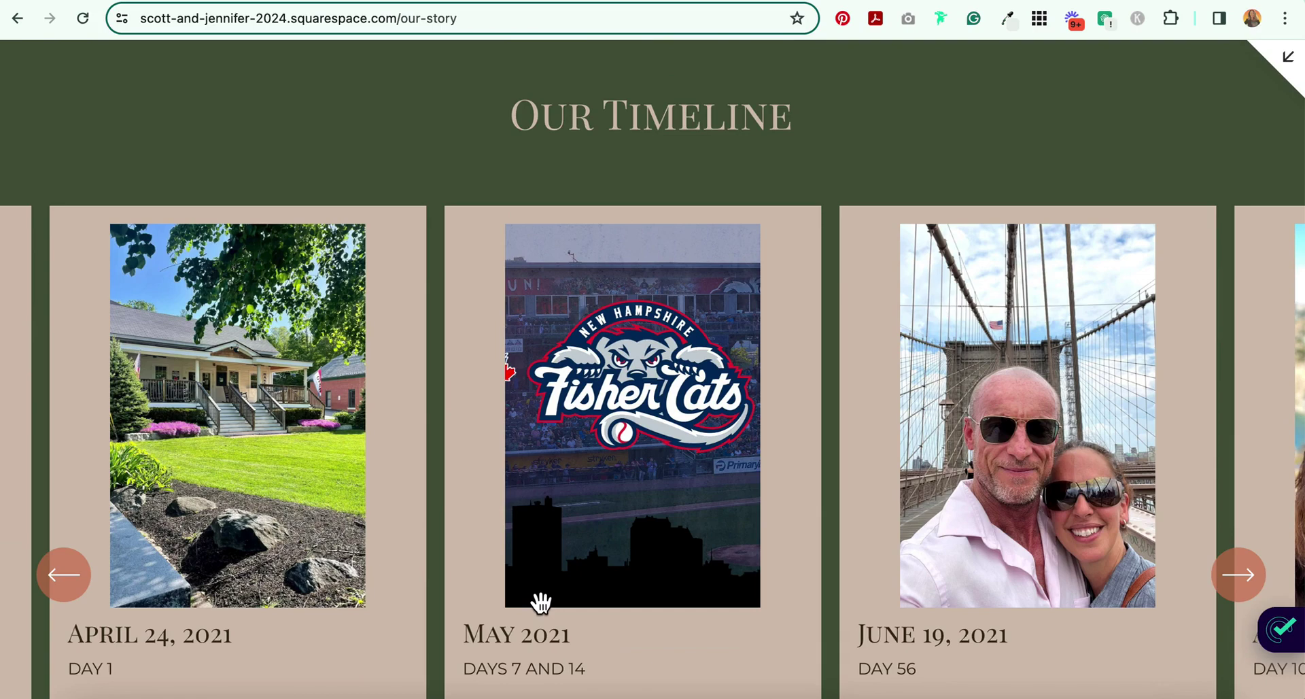
scroll(540, 602, down, 3)
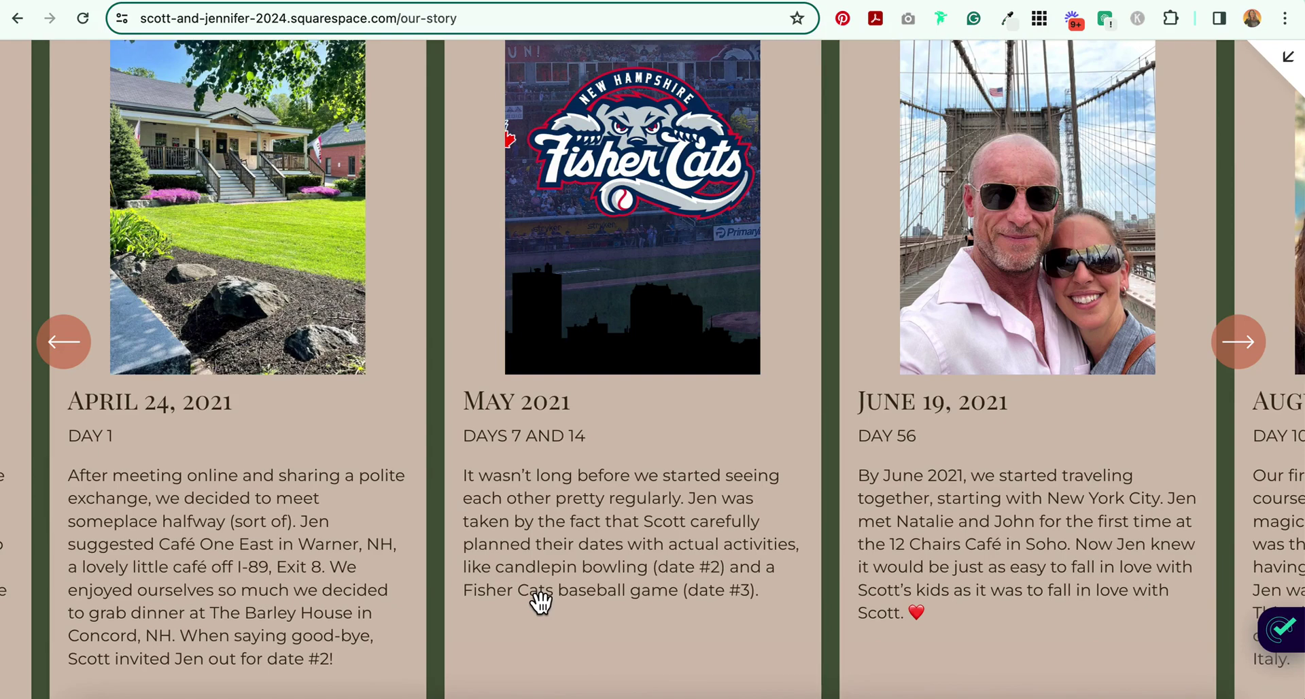
scroll(540, 602, down, 3)
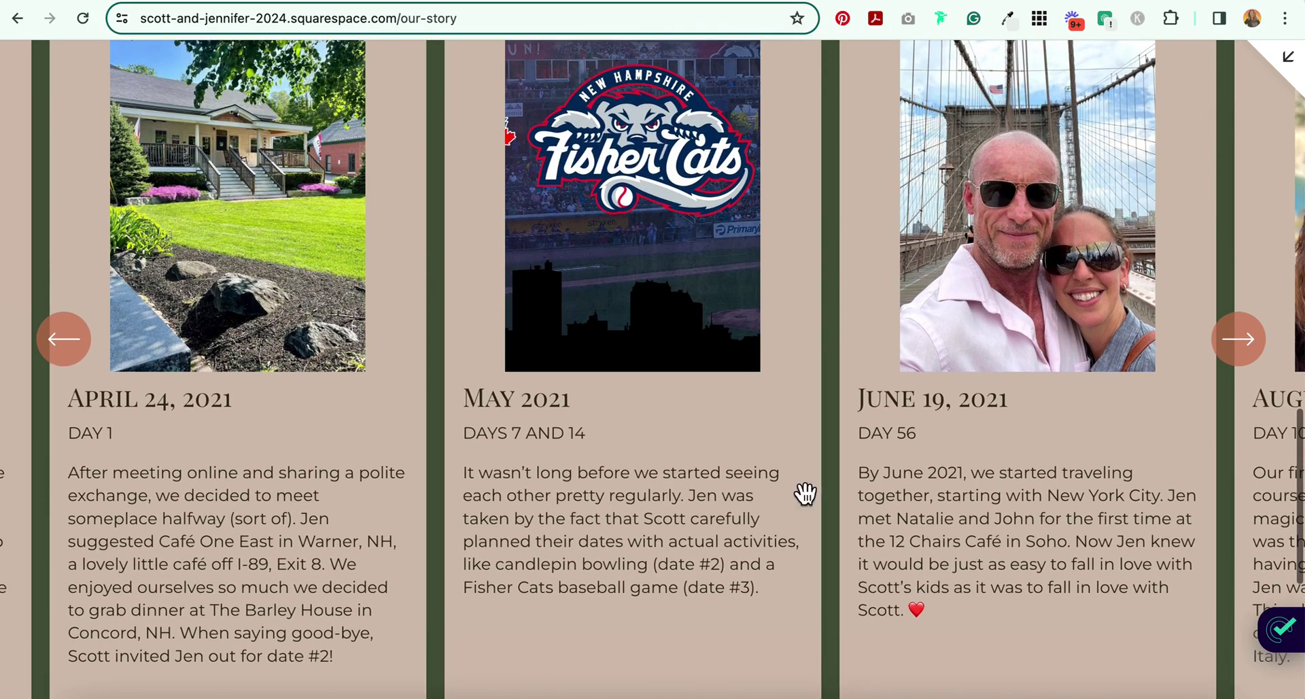
Step: Page forward through the Our Timeline carousel until it loops back to the April 24, 2021 entry
click(1246, 356)
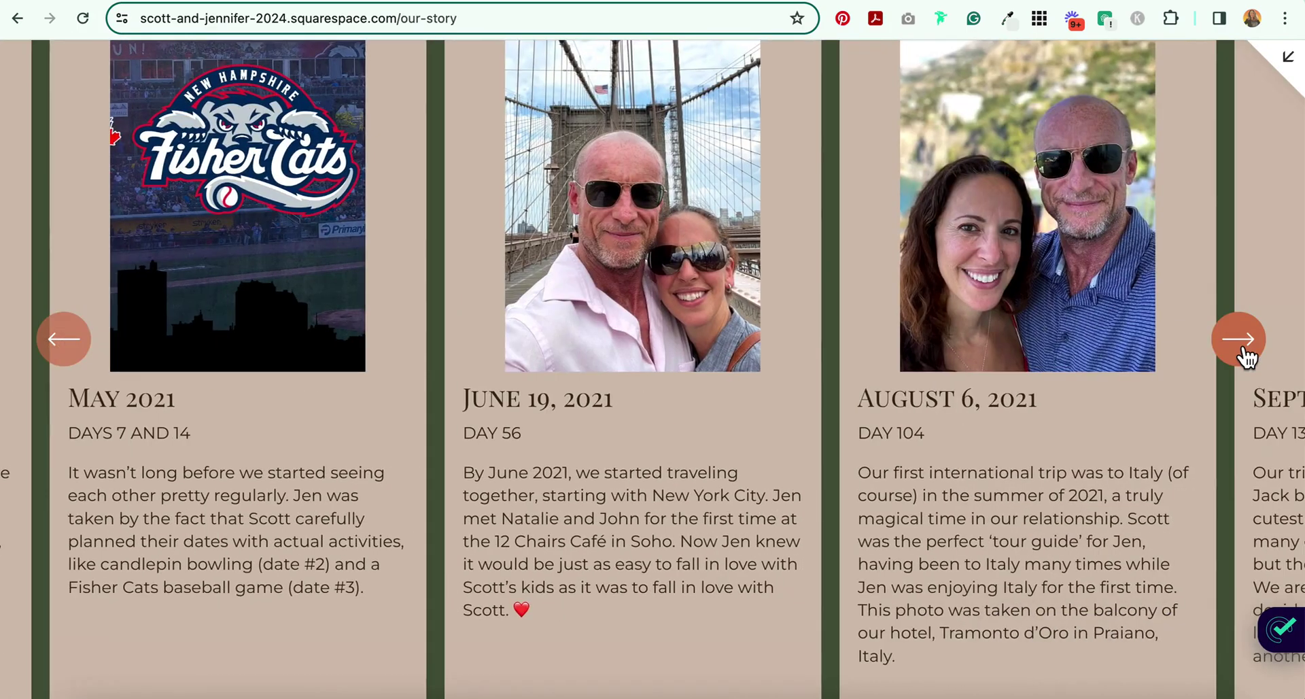
click(1247, 355)
click(1247, 355)
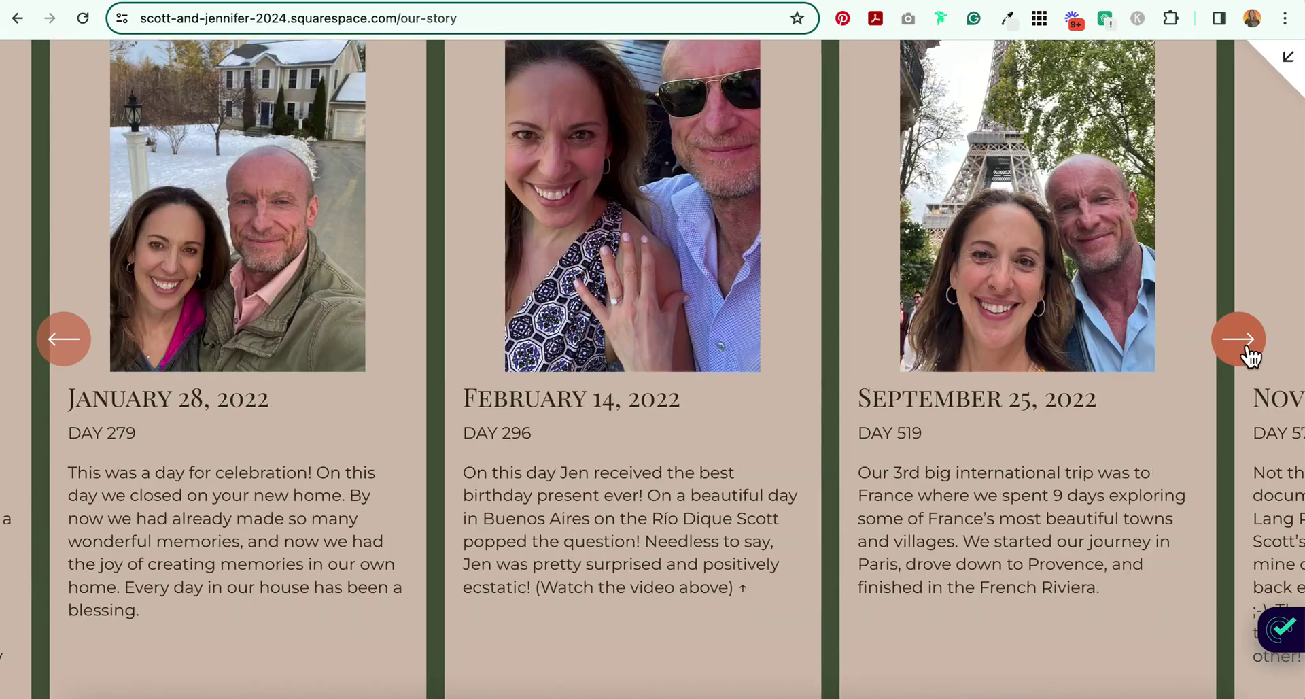
click(1246, 350)
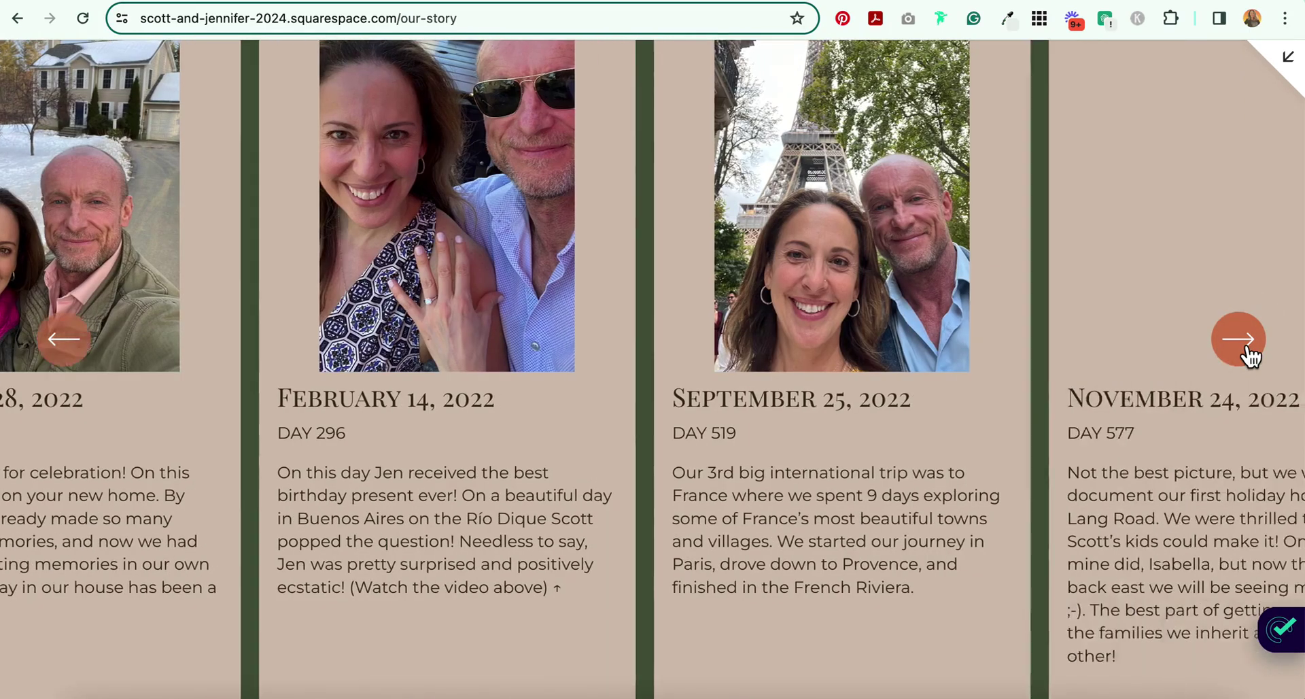
click(1246, 354)
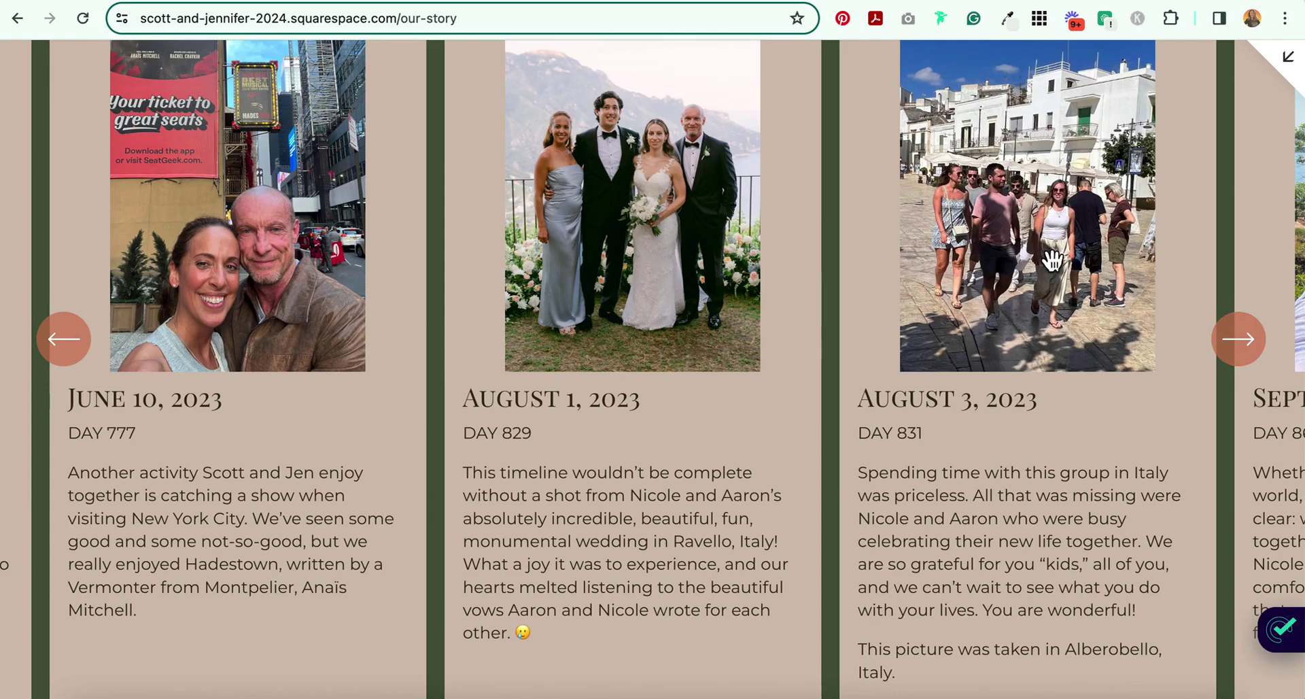
click(1238, 338)
double_click(1238, 338)
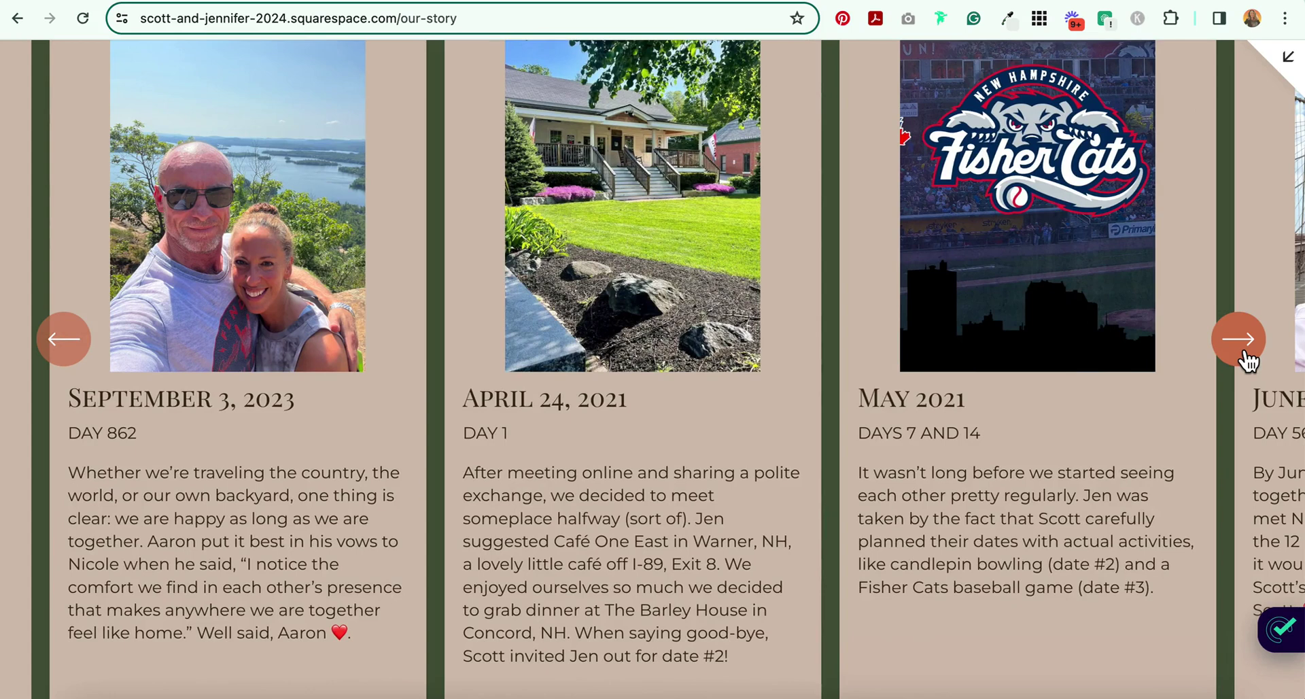
click(1243, 353)
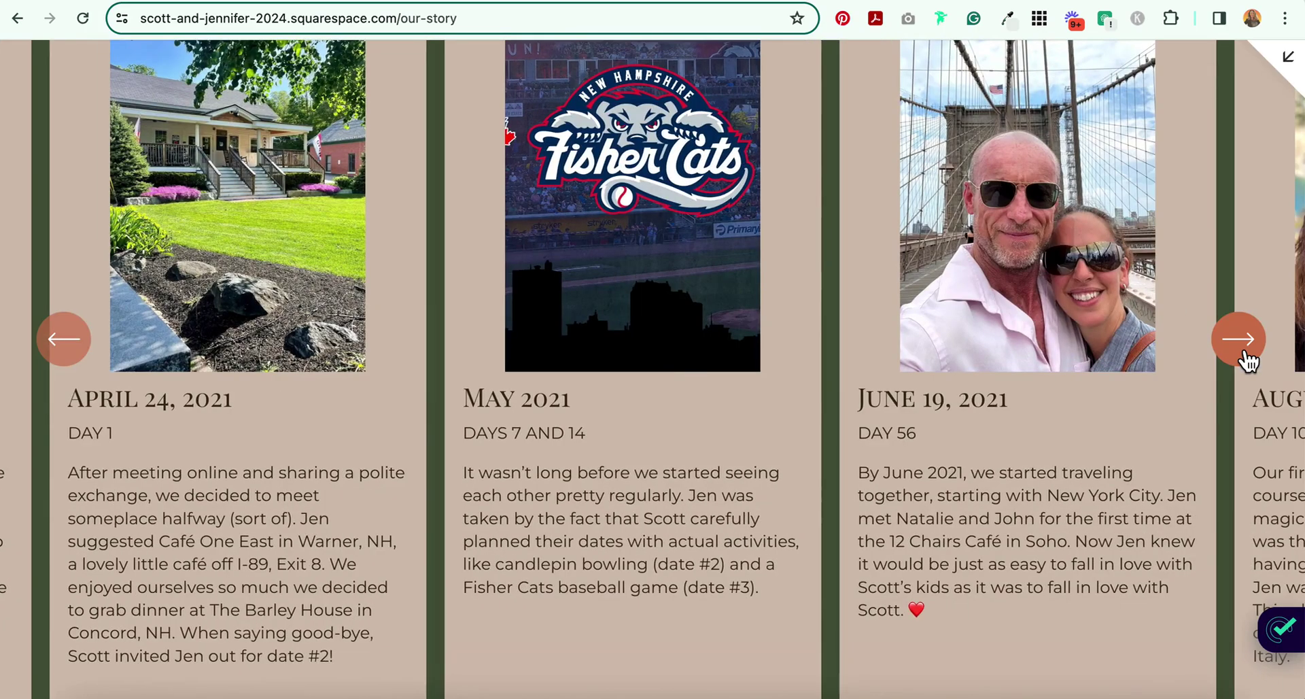
scroll(1042, 262, down, 3)
scroll(1043, 428, up, 3)
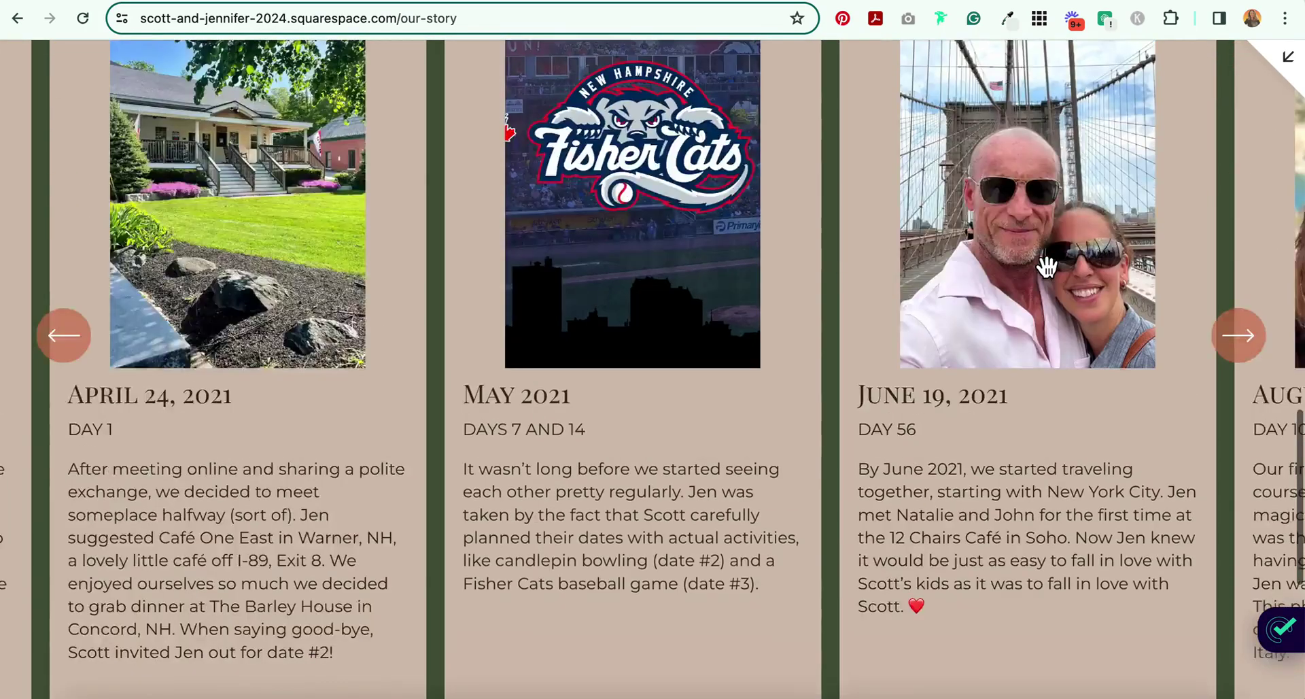
Step: Open the Our Story page for editing and start adding a section directly above Our Timeline
click(1289, 58)
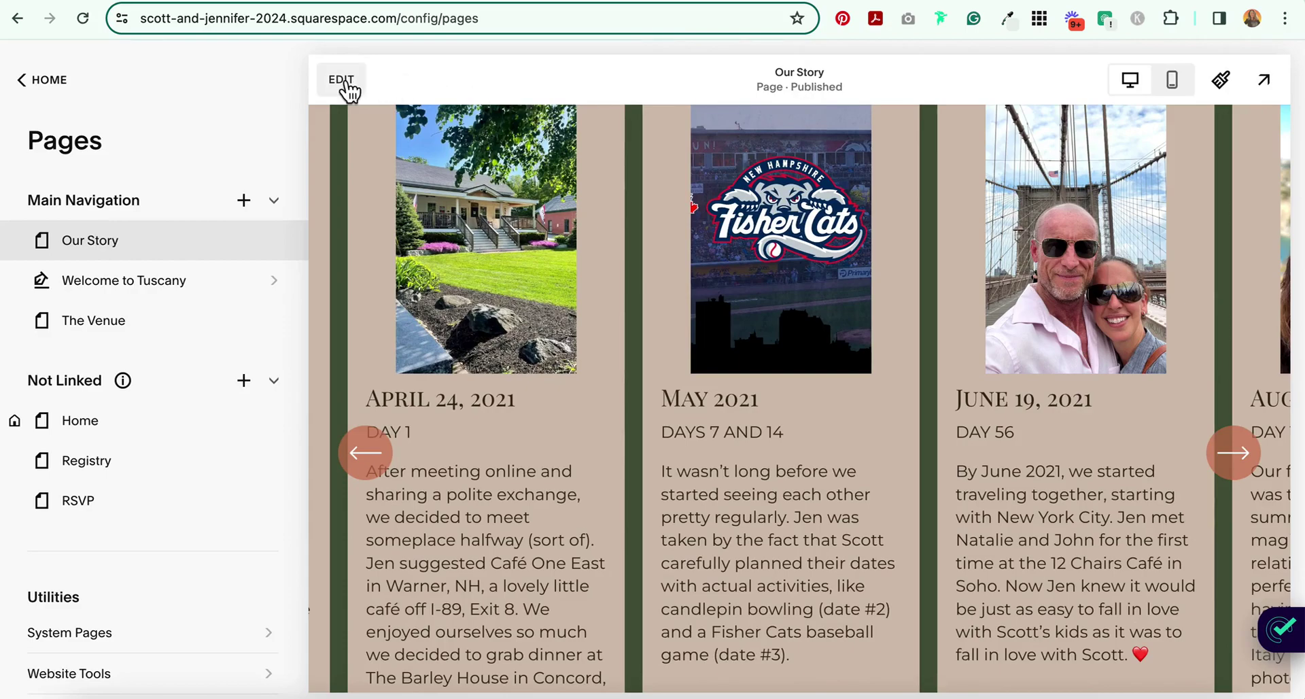
click(344, 81)
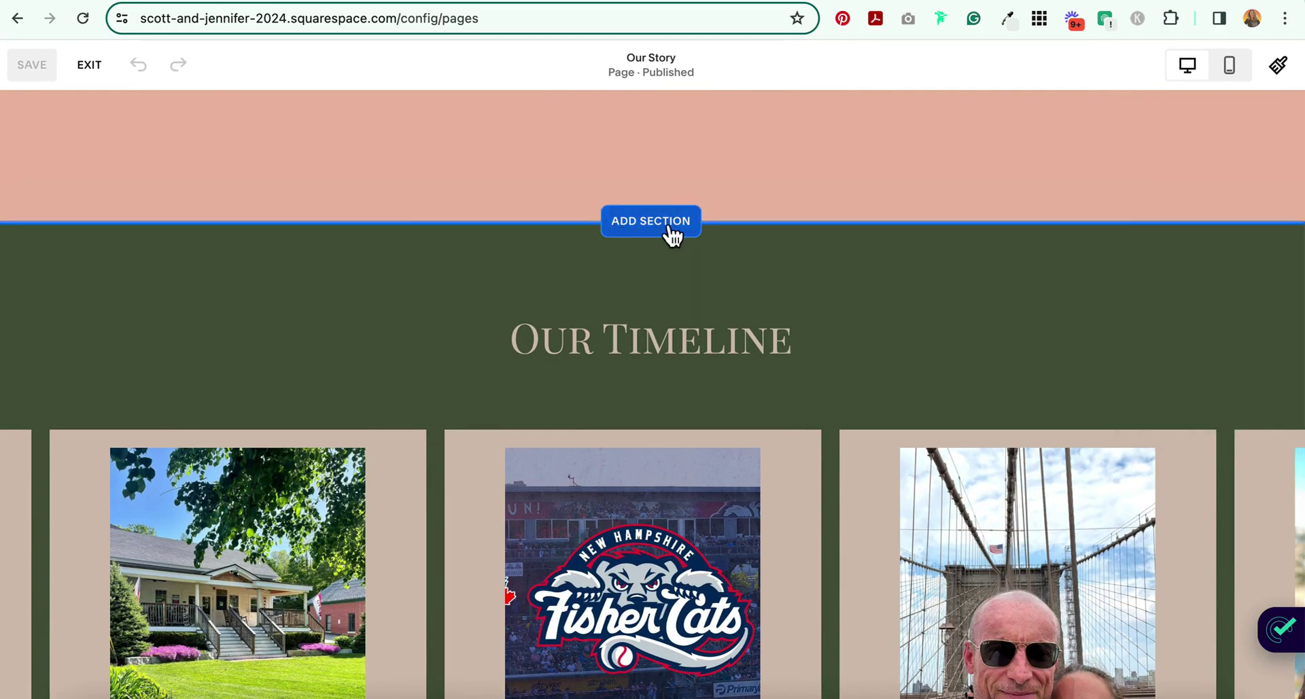
click(650, 221)
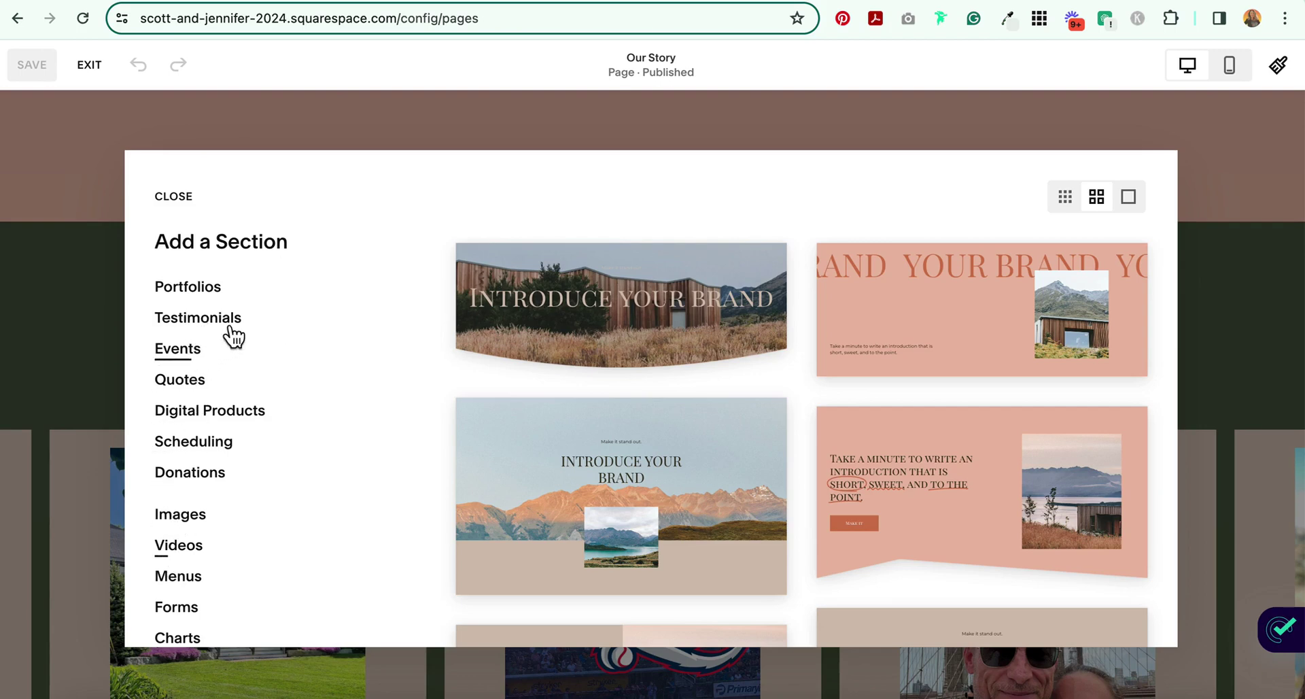
Step: Look through the section categories and examine the Services layouts down to the three-image Our Services template
scroll(233, 420, down, 3)
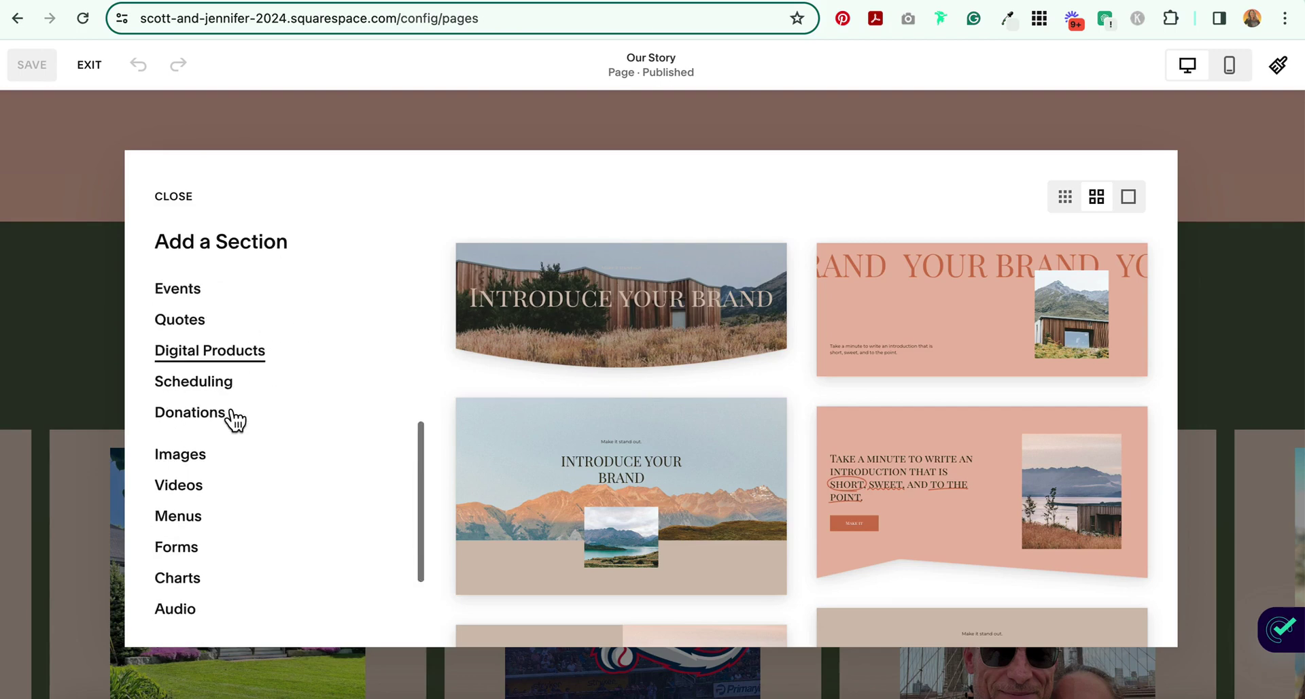
scroll(233, 416, up, 5)
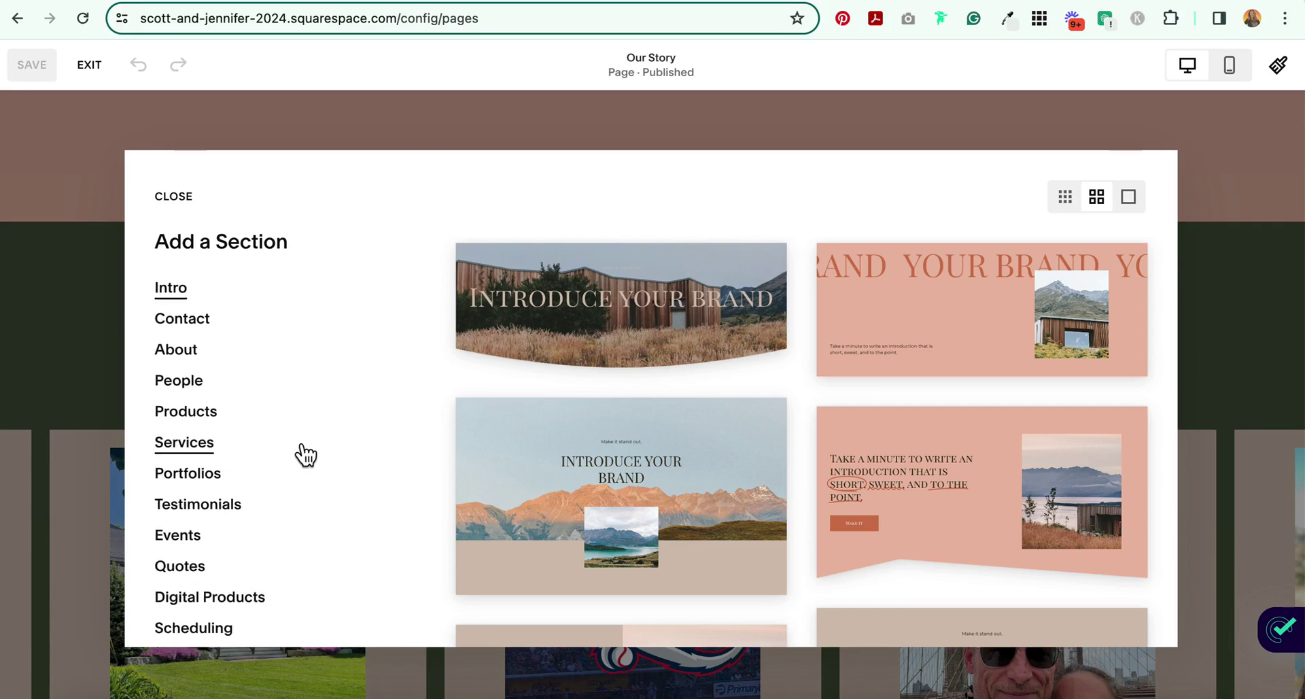
scroll(321, 454, down, 1)
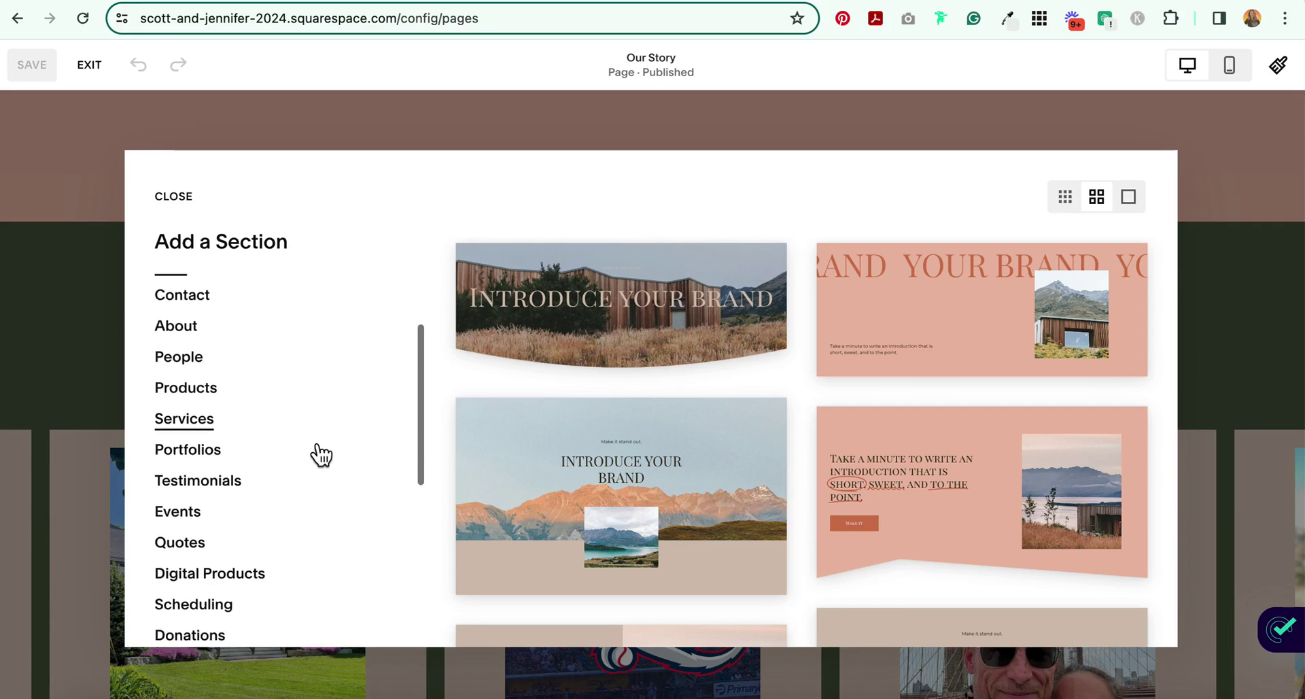
scroll(481, 469, down, 5)
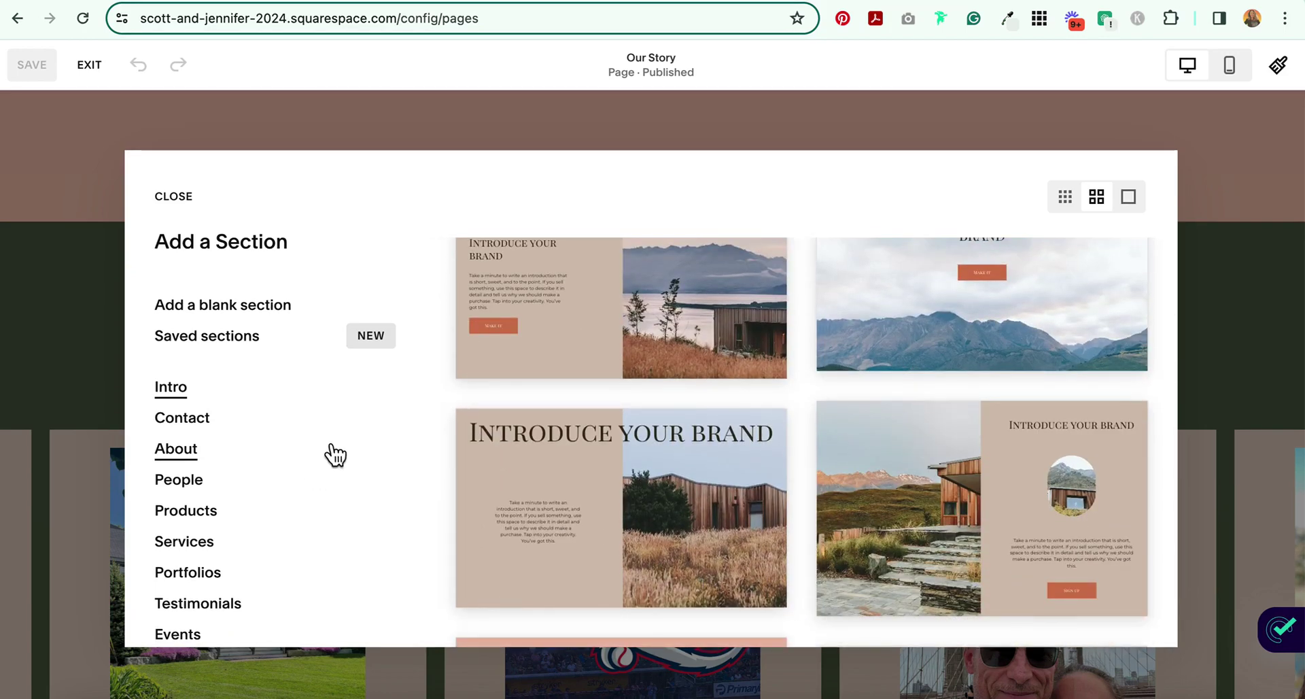
click(202, 550)
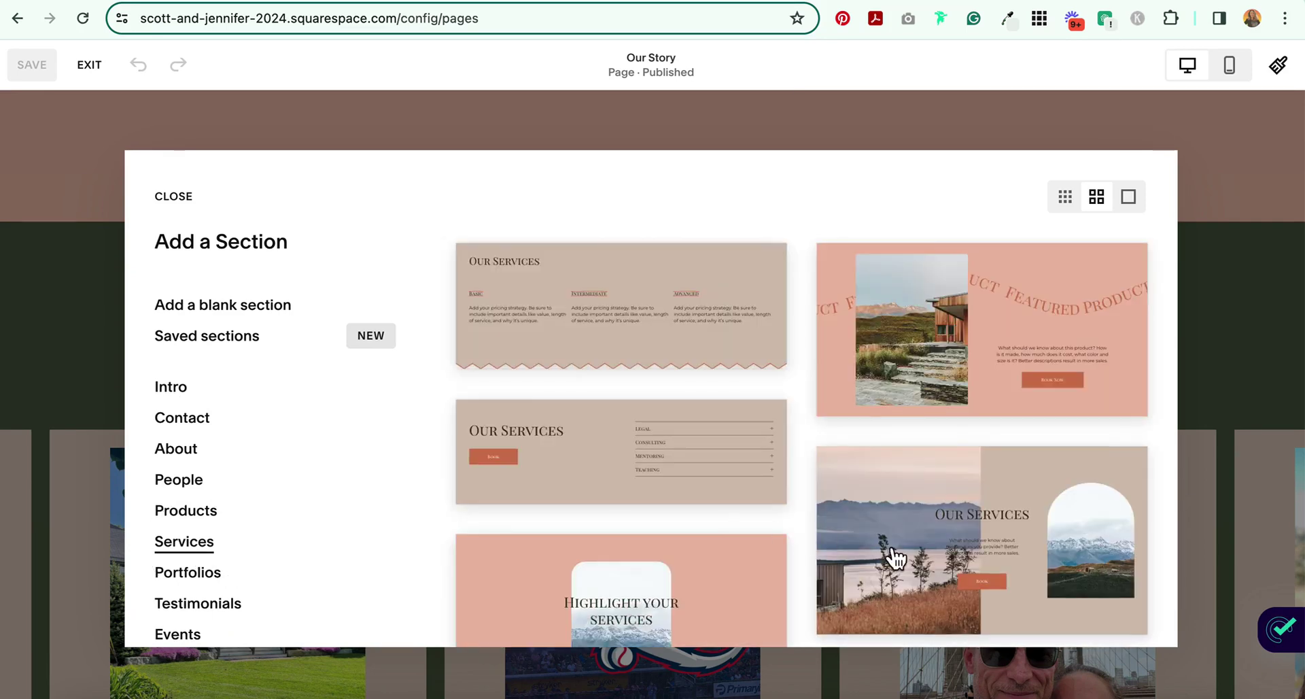
scroll(891, 556, down, 6)
scroll(894, 554, down, 5)
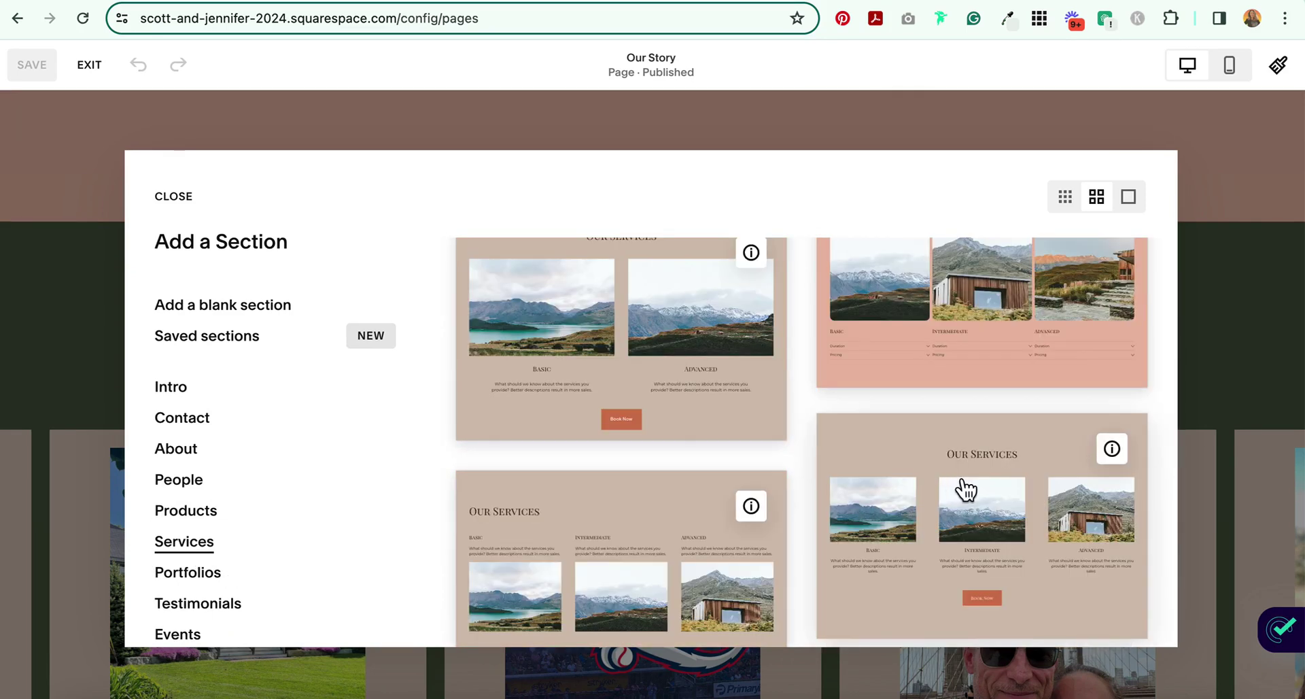
click(990, 489)
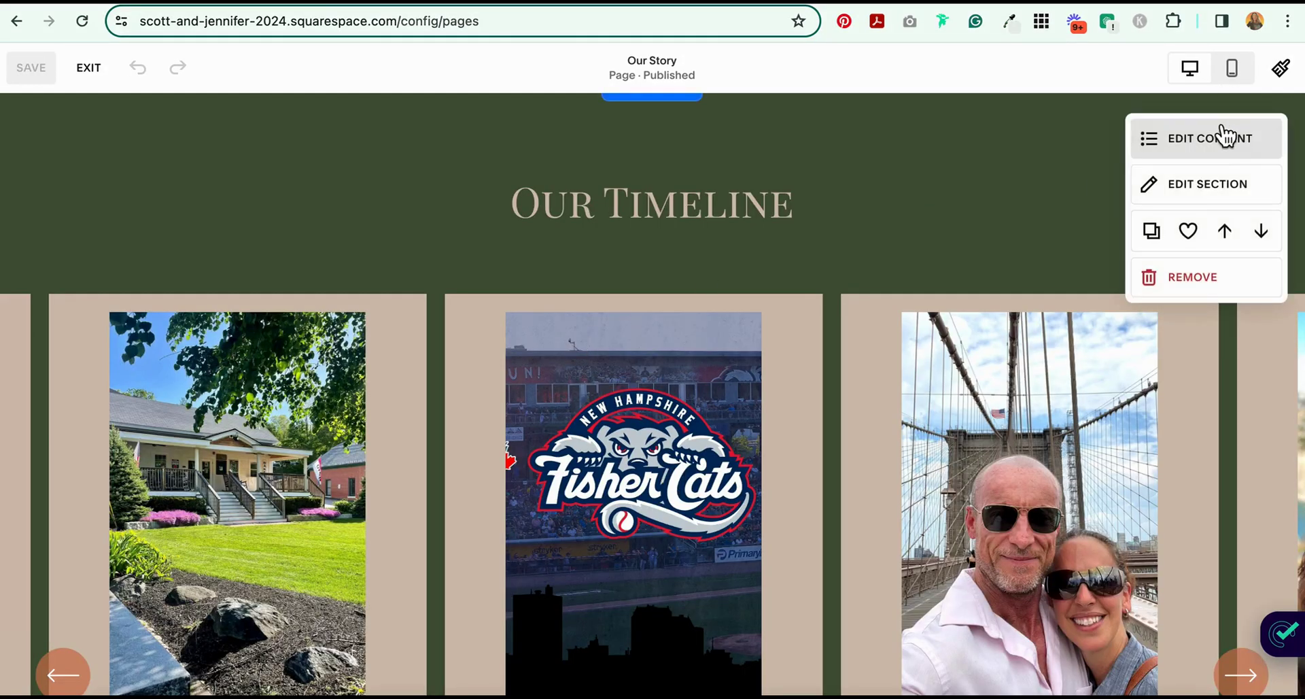
Step: Open the timeline section's Dark 1 color theme for editing and review the theme colors for the list section carousel
click(1238, 197)
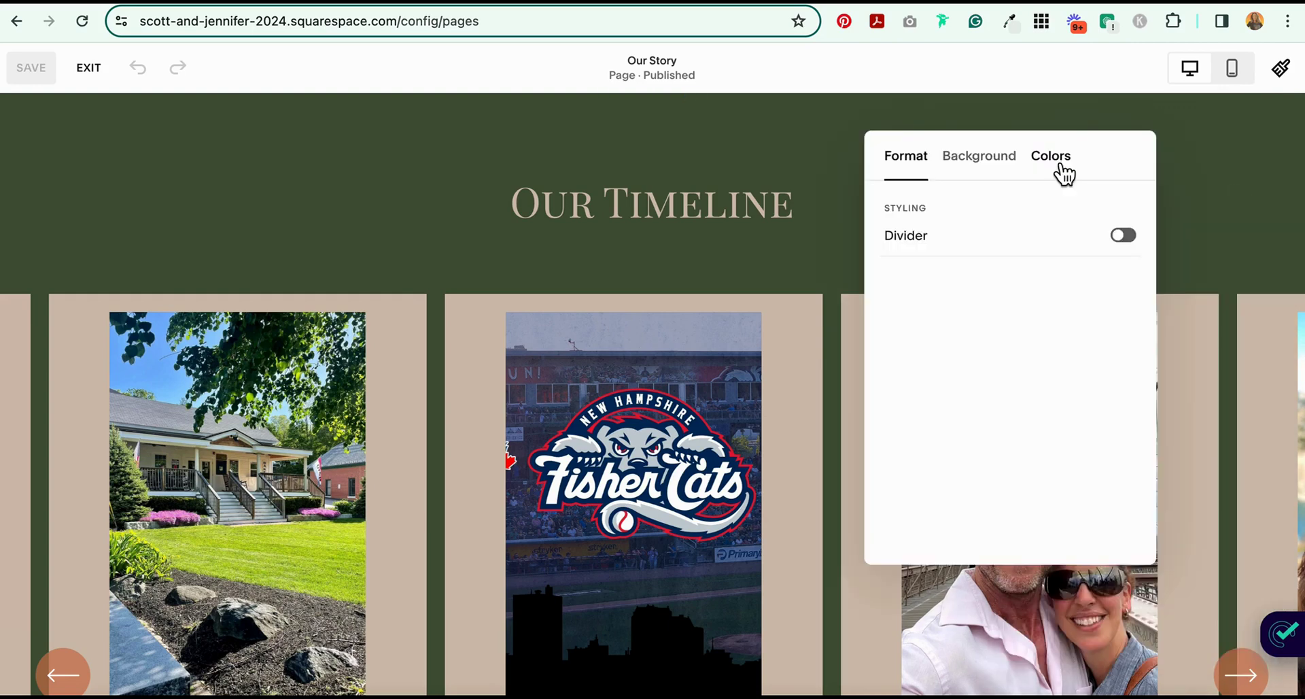
click(1062, 170)
scroll(1065, 344, down, 3)
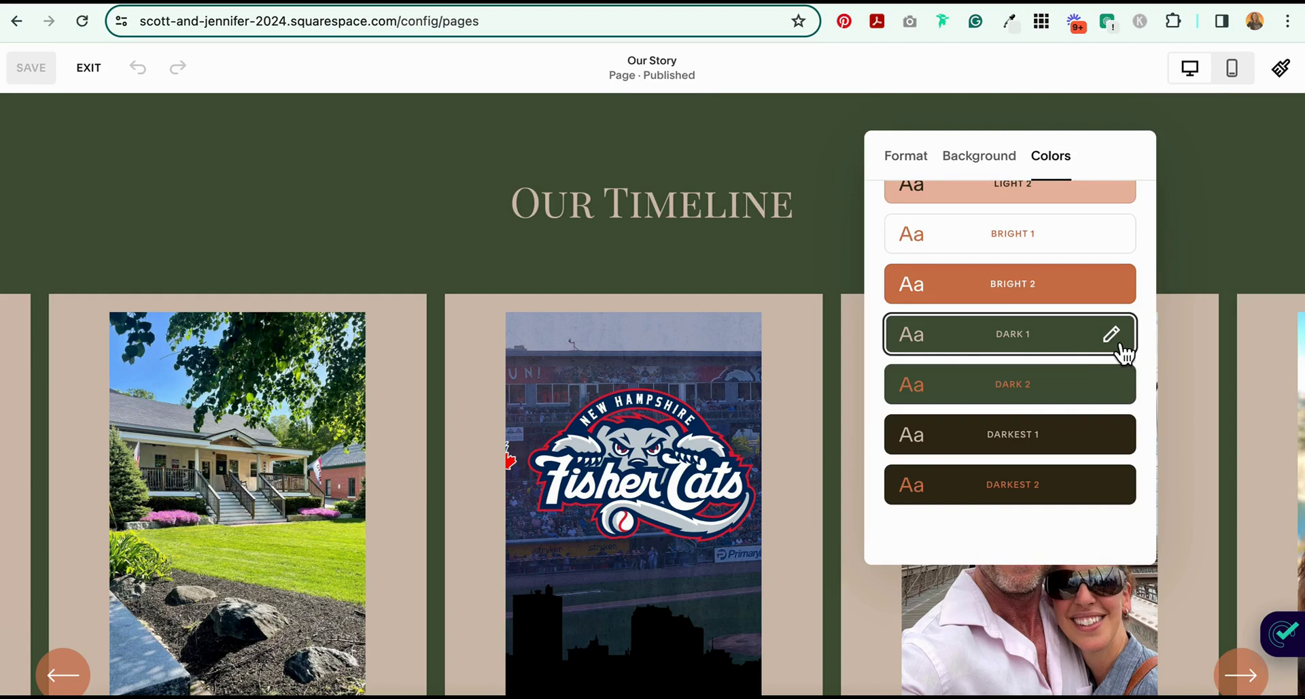
click(1114, 340)
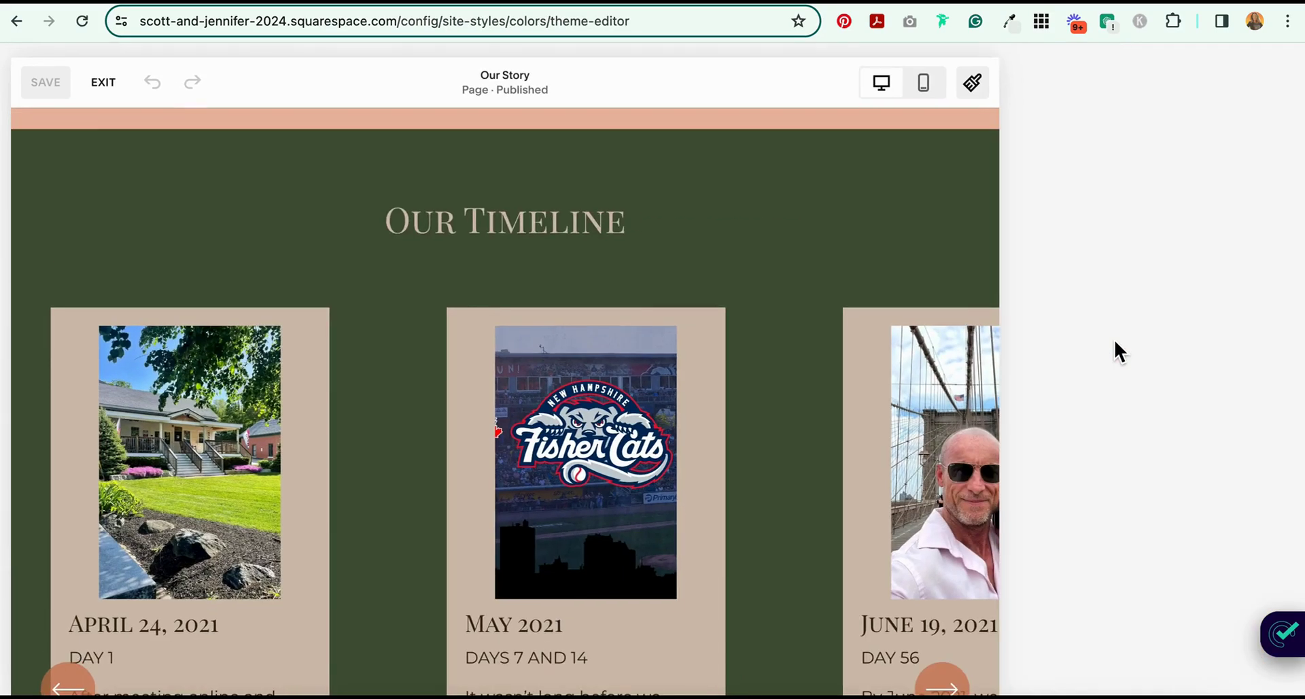
scroll(667, 487, down, 2)
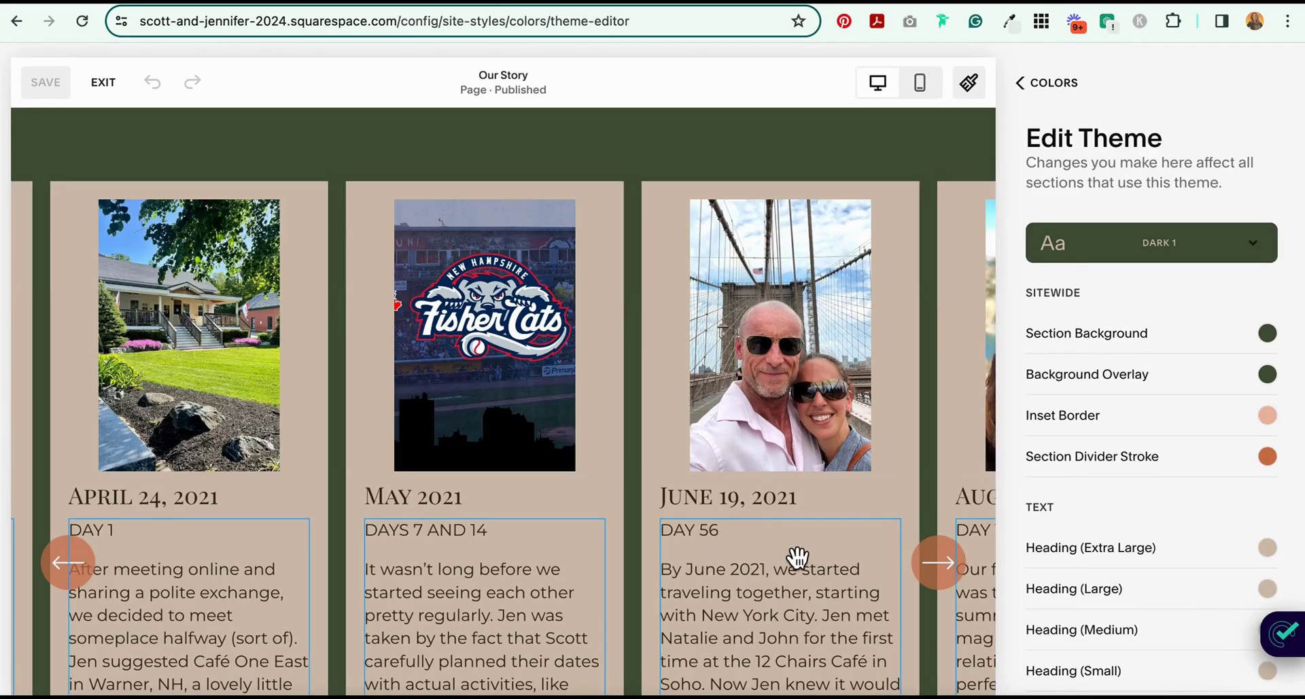
click(909, 486)
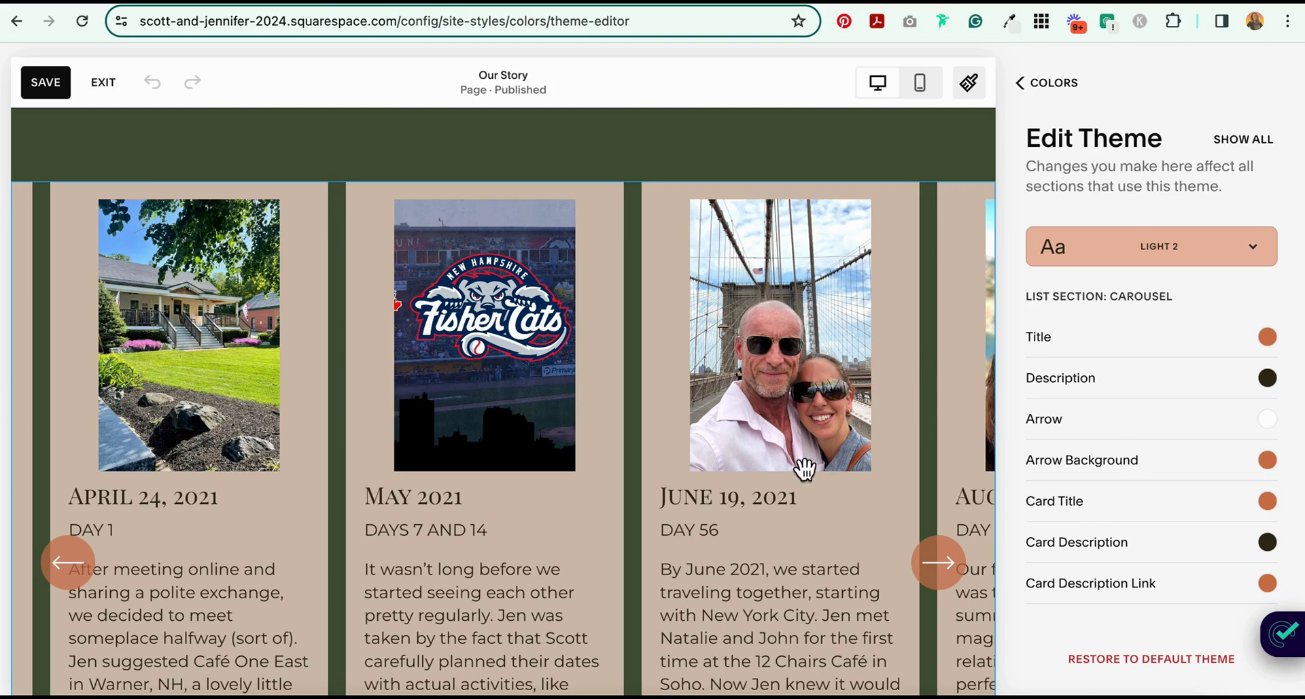
click(1021, 82)
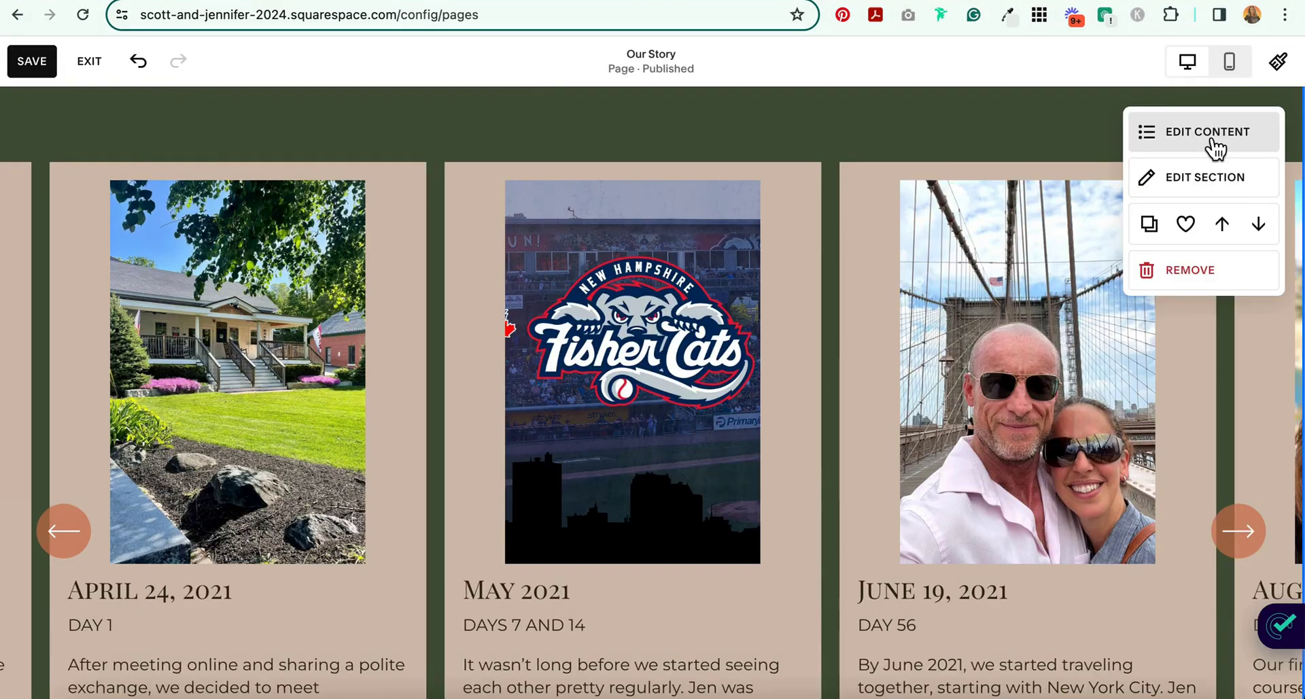
Step: Open the timeline carousel's content settings and bring the Our Timeline heading into view beside them
click(1213, 141)
drag(1238, 268, 1183, 146)
scroll(681, 188, up, 2)
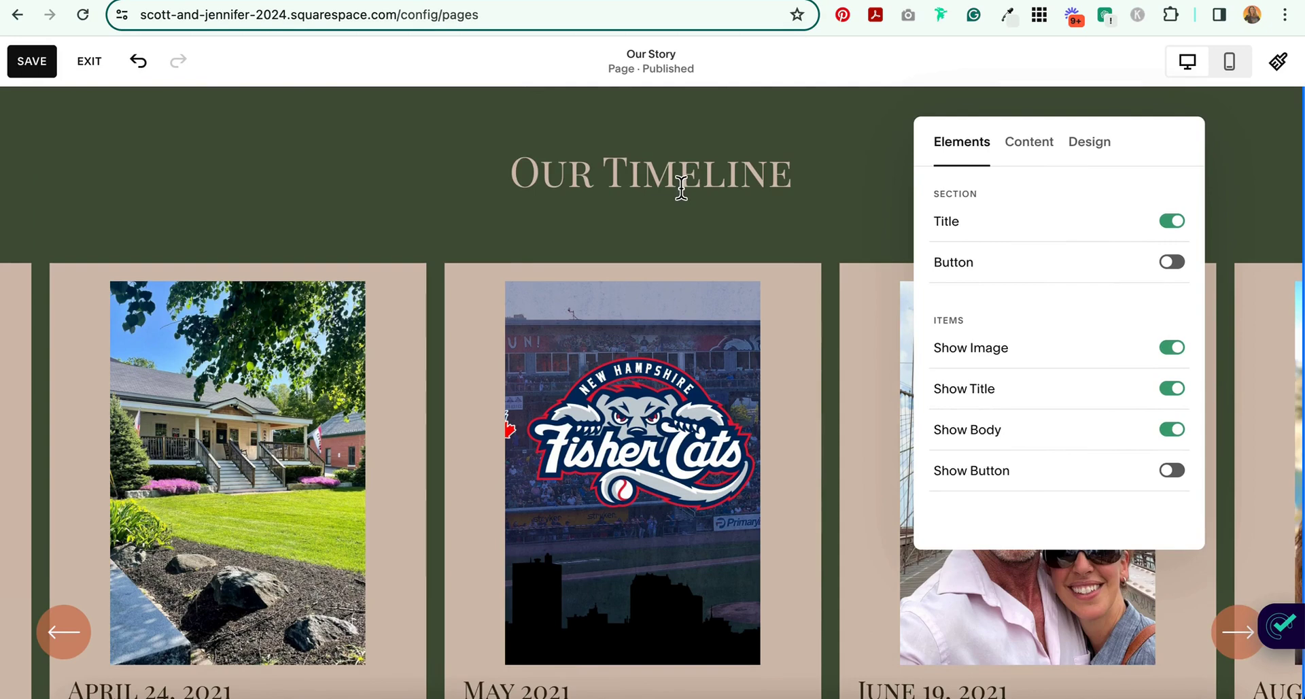
Step: Hide the Our Timeline section title and show it again
click(1174, 226)
scroll(560, 238, down, 3)
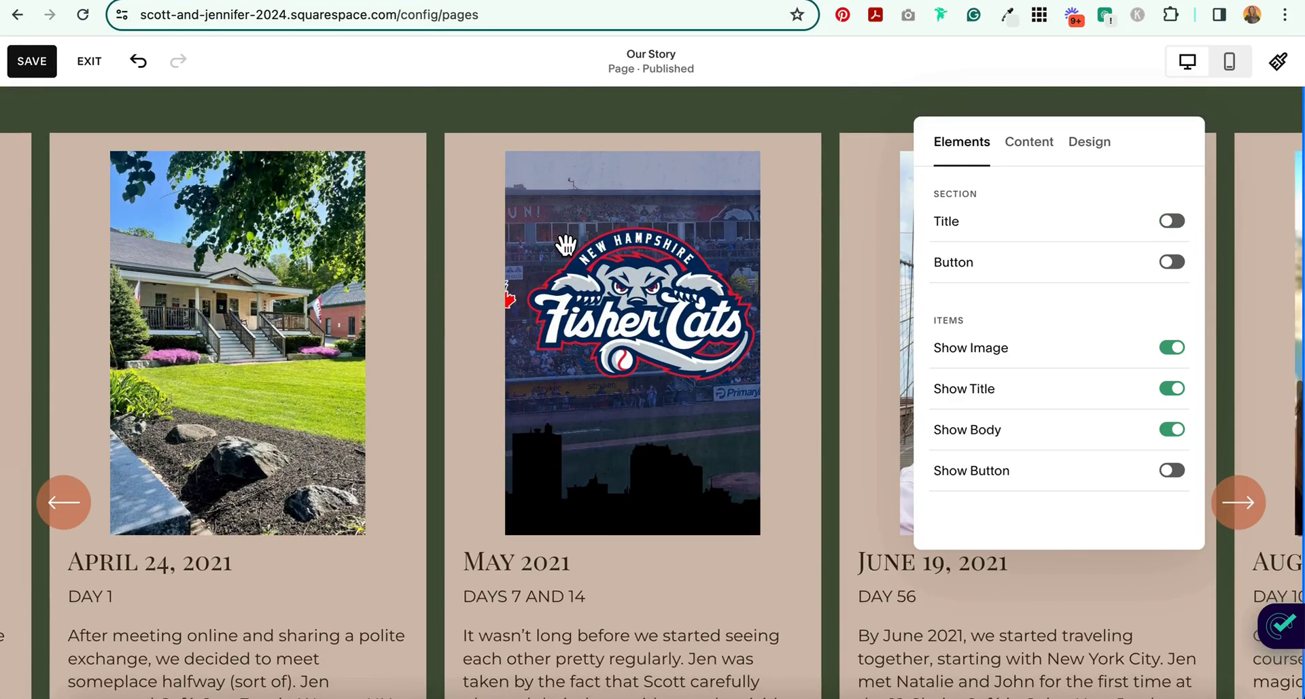
click(1171, 221)
Step: Turn on the section button below the timeline, view its text and link settings, and turn it off again
scroll(691, 358, down, 4)
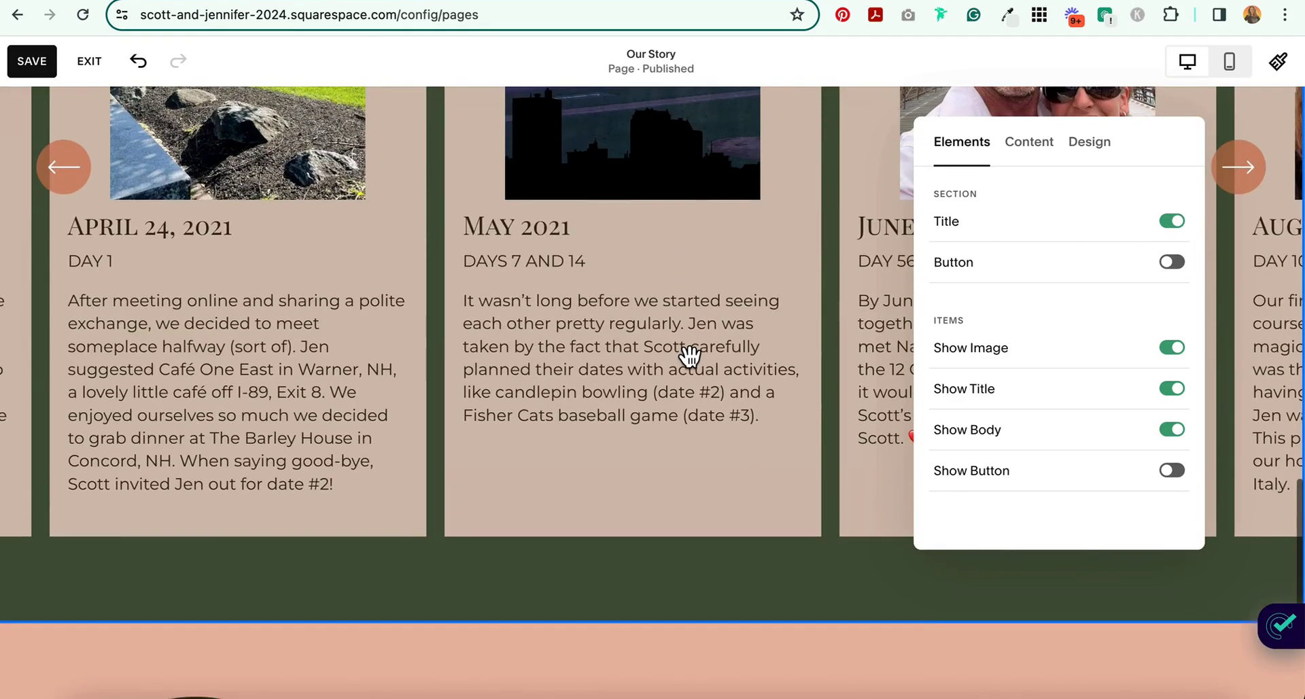
click(1174, 263)
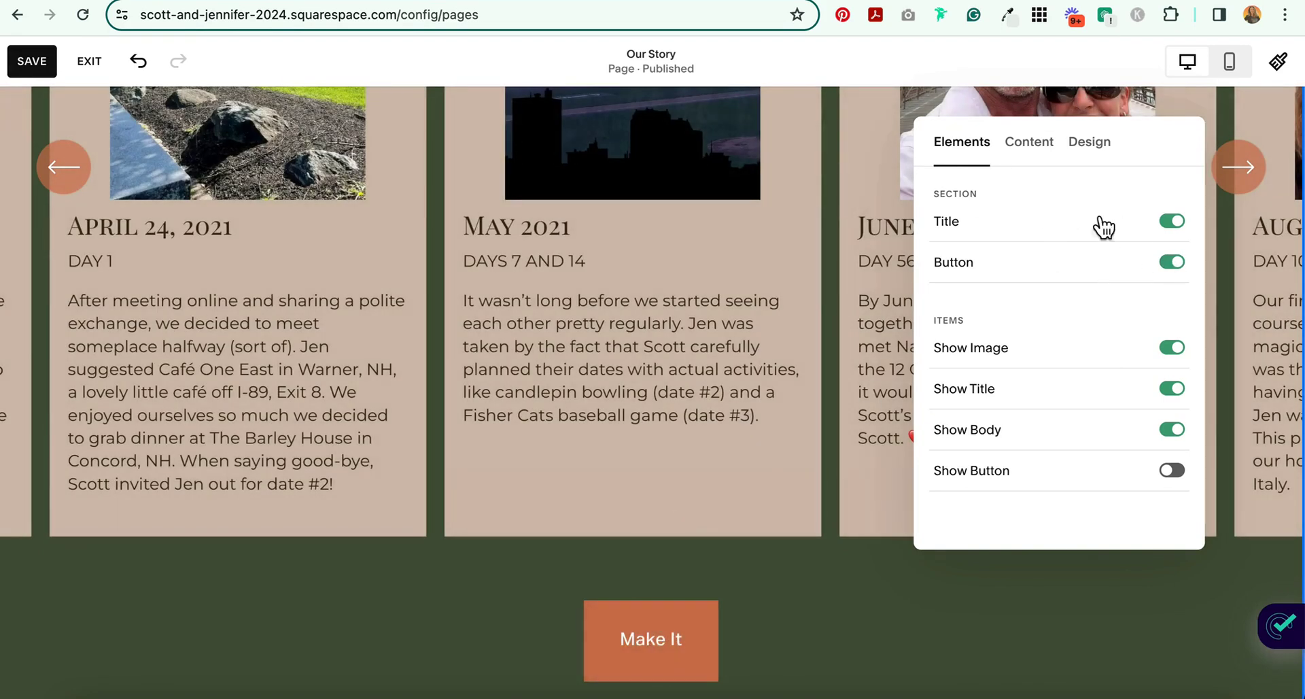
click(1042, 153)
click(1002, 265)
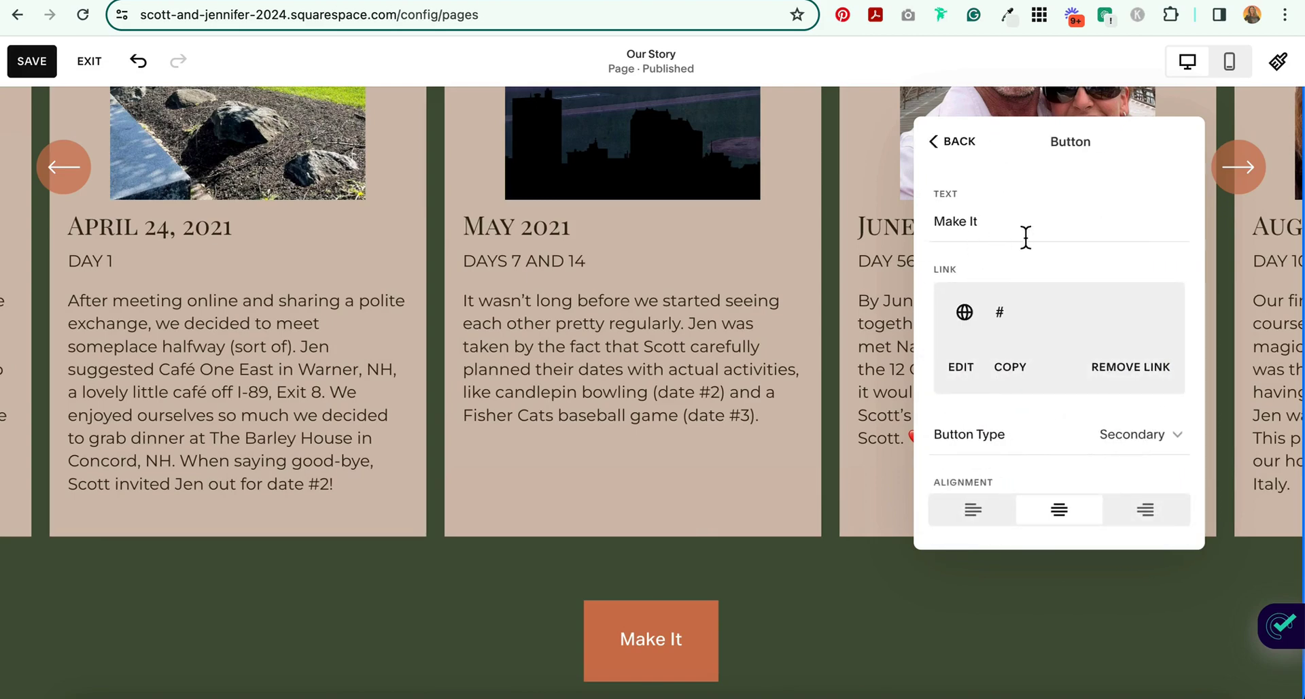
click(959, 144)
click(962, 144)
click(1173, 262)
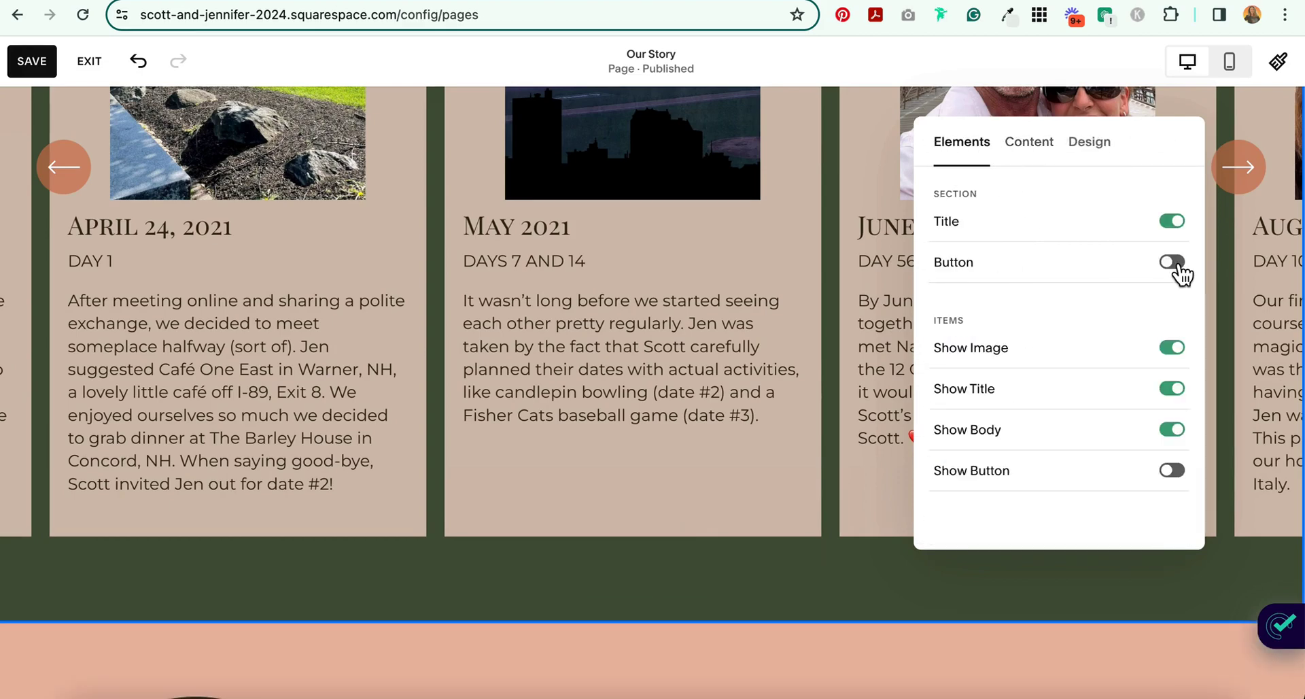
Step: Show the buttons on the individual timeline items and hide them again
scroll(583, 335, up, 2)
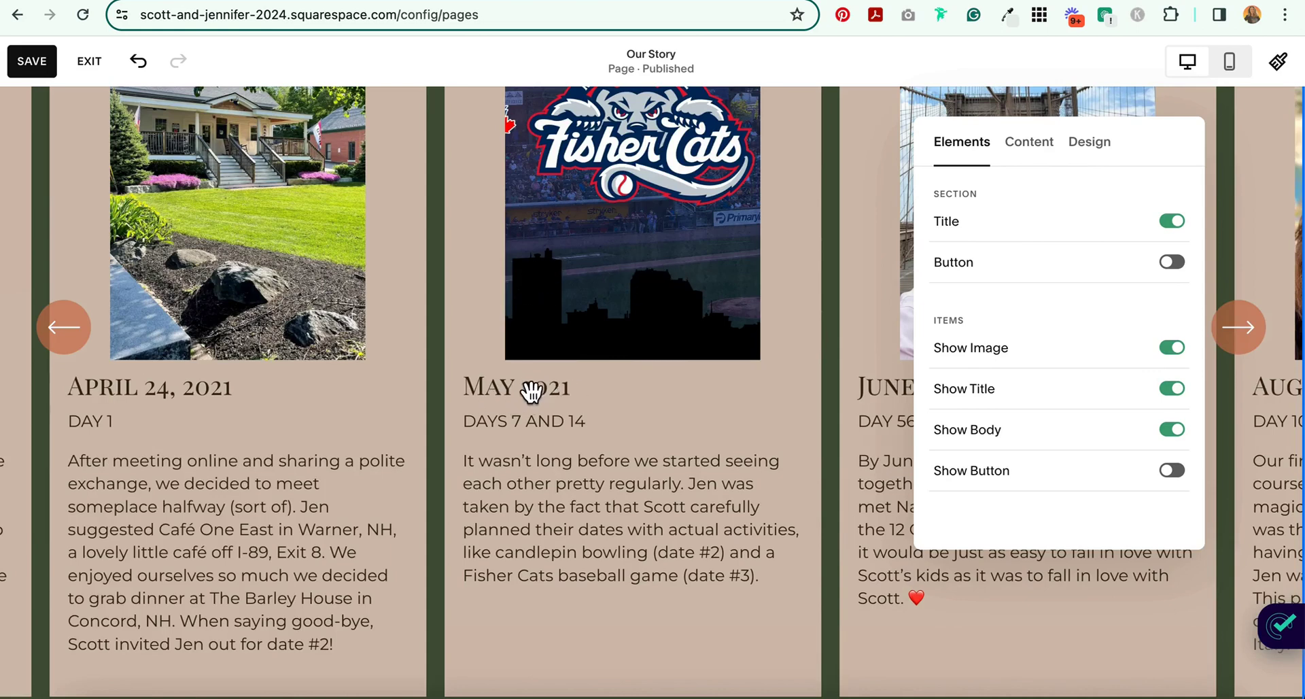
scroll(531, 391, down, 2)
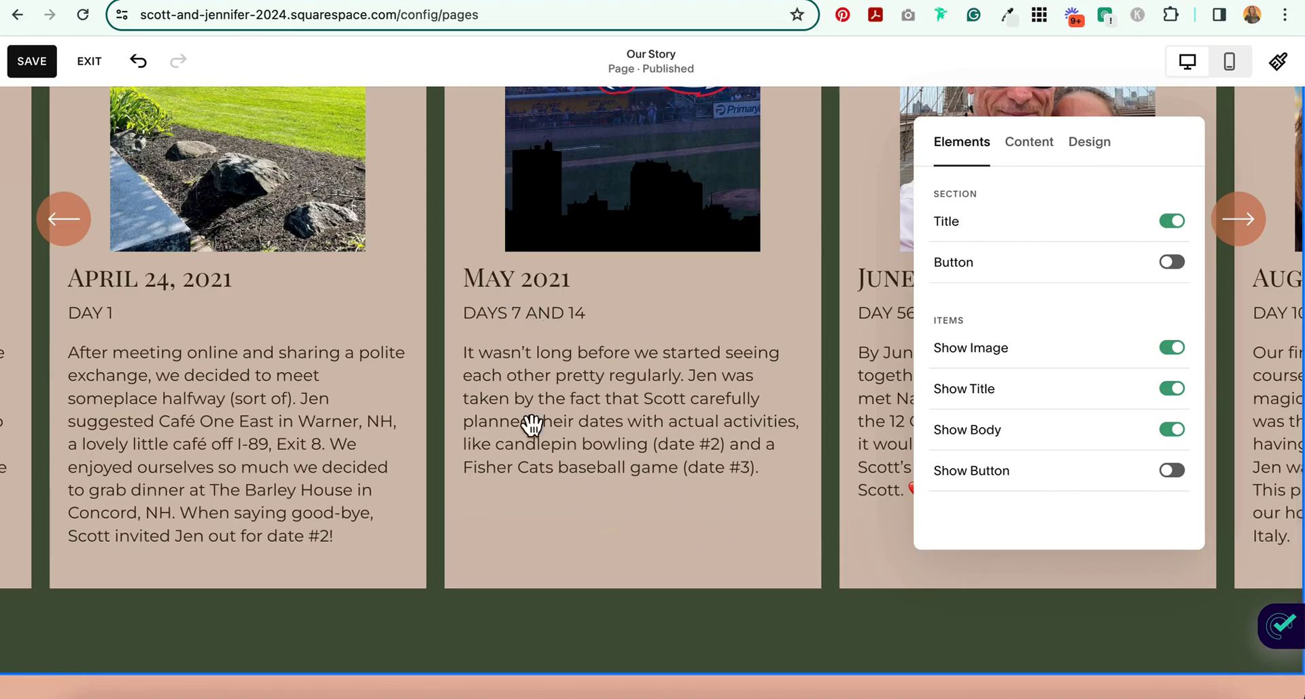
click(1171, 471)
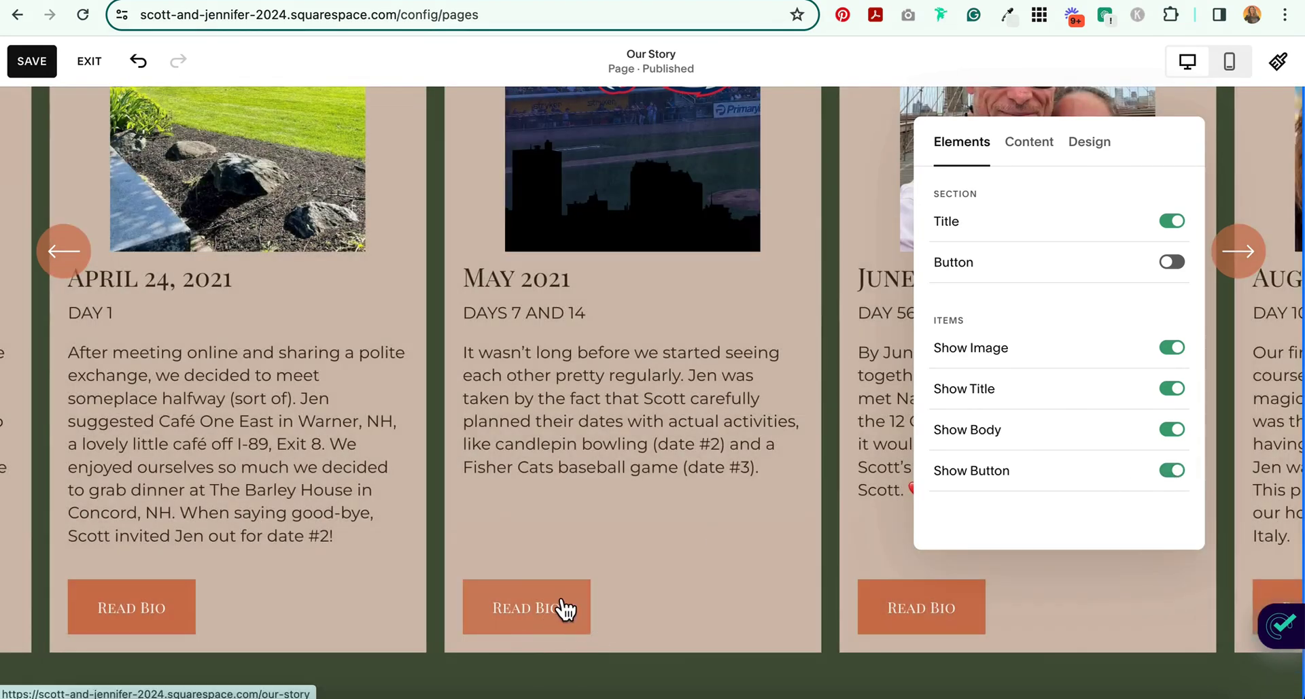
click(1183, 475)
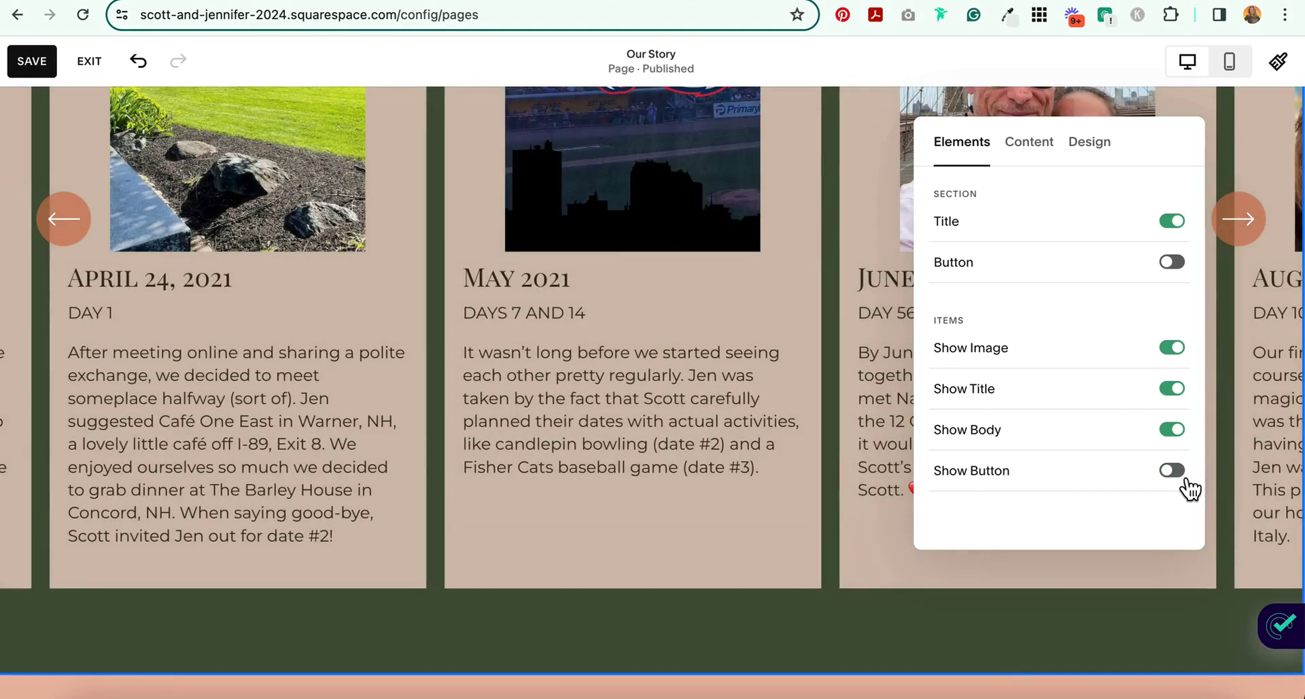
Step: Try left and right alignment for the Our Timeline title, and set it back to centered
scroll(780, 219, up, 6)
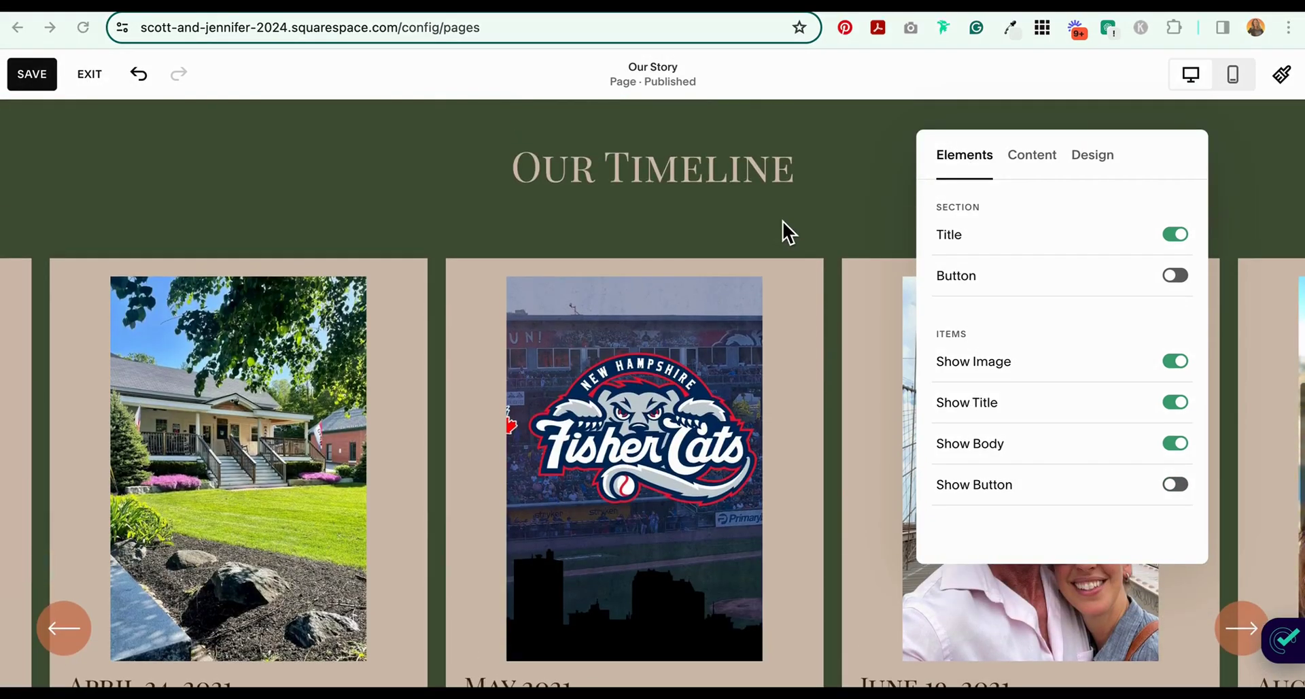
click(1044, 173)
click(1057, 252)
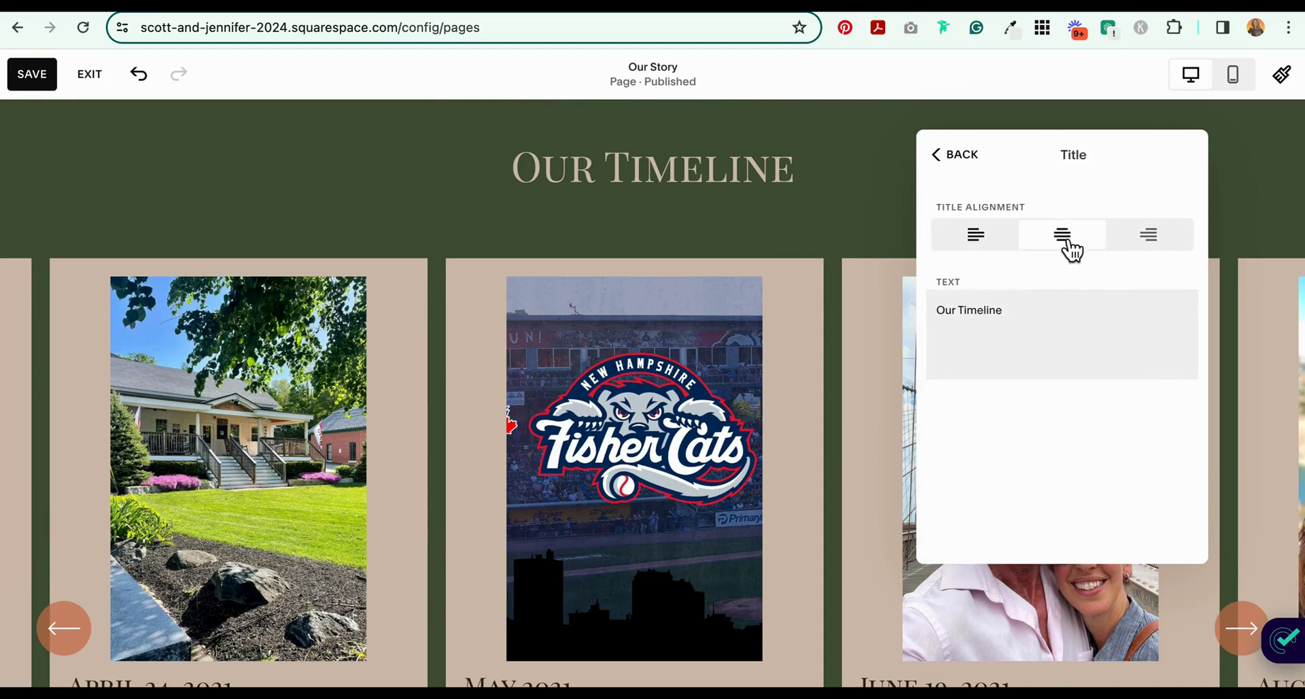
click(990, 250)
click(1165, 258)
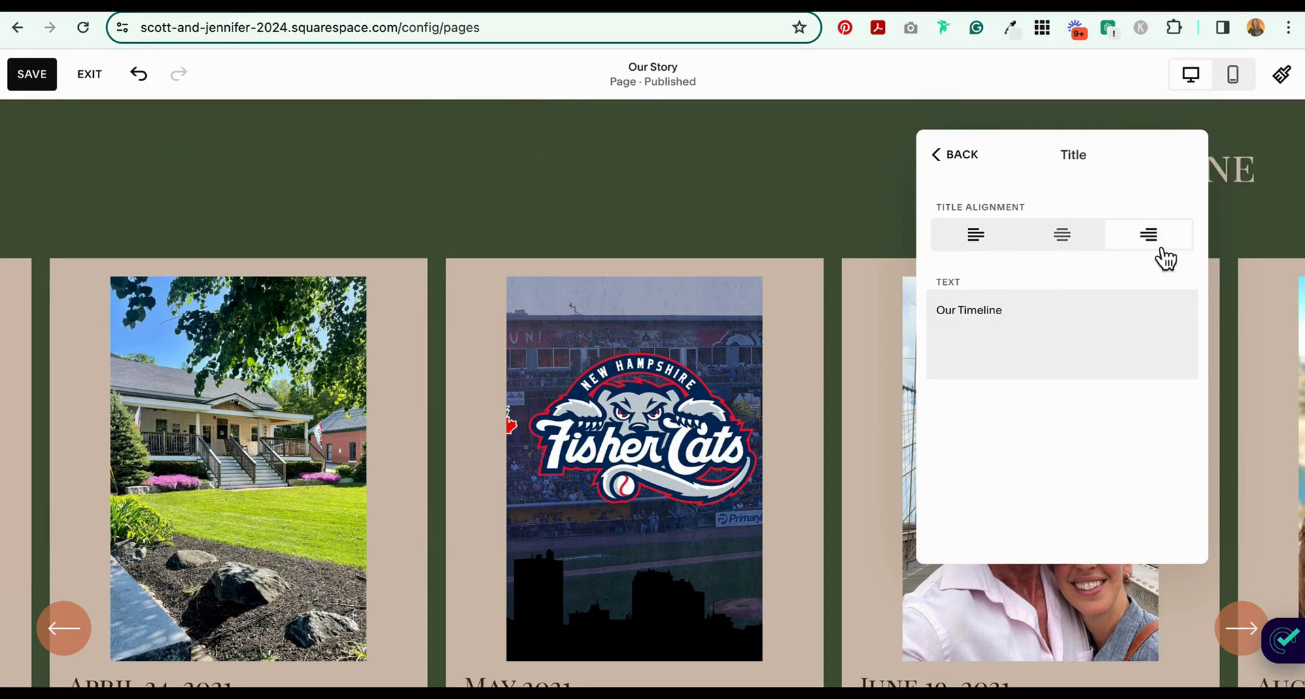
click(1078, 249)
click(965, 155)
Step: Add a new list item to the timeline carousel and give it the photo of four women on a window bench
scroll(1067, 354, down, 5)
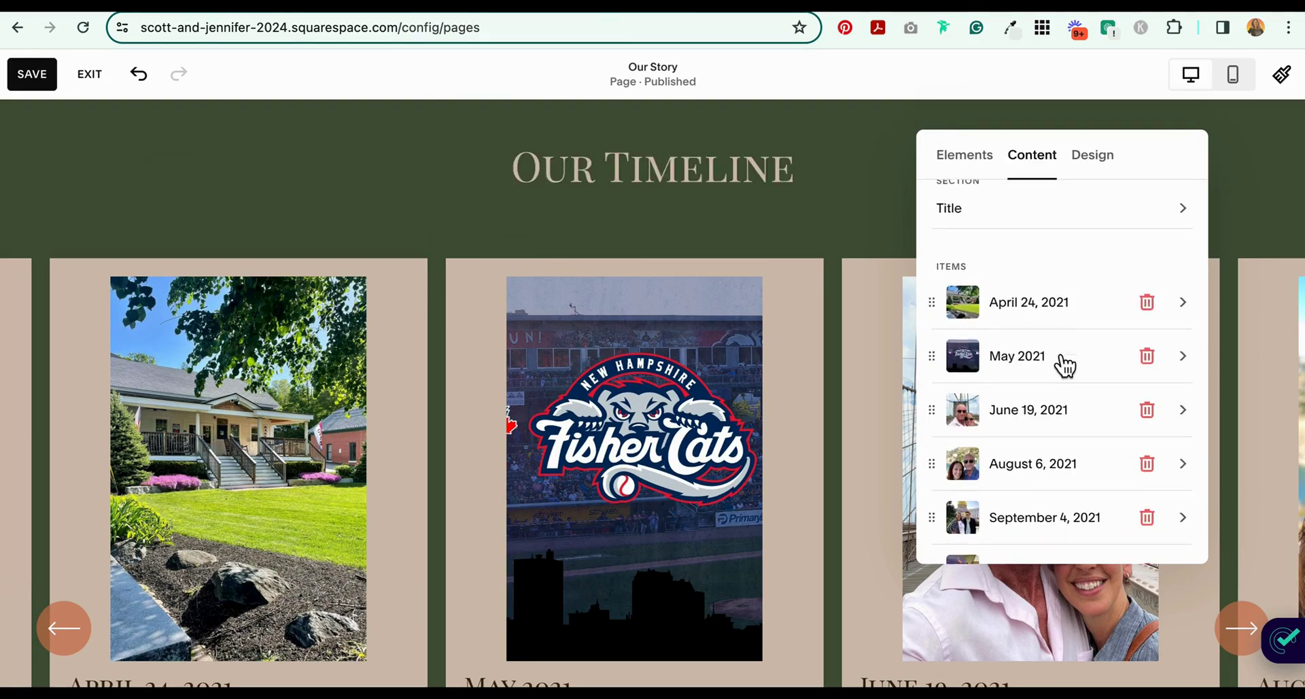
scroll(1062, 356, down, 5)
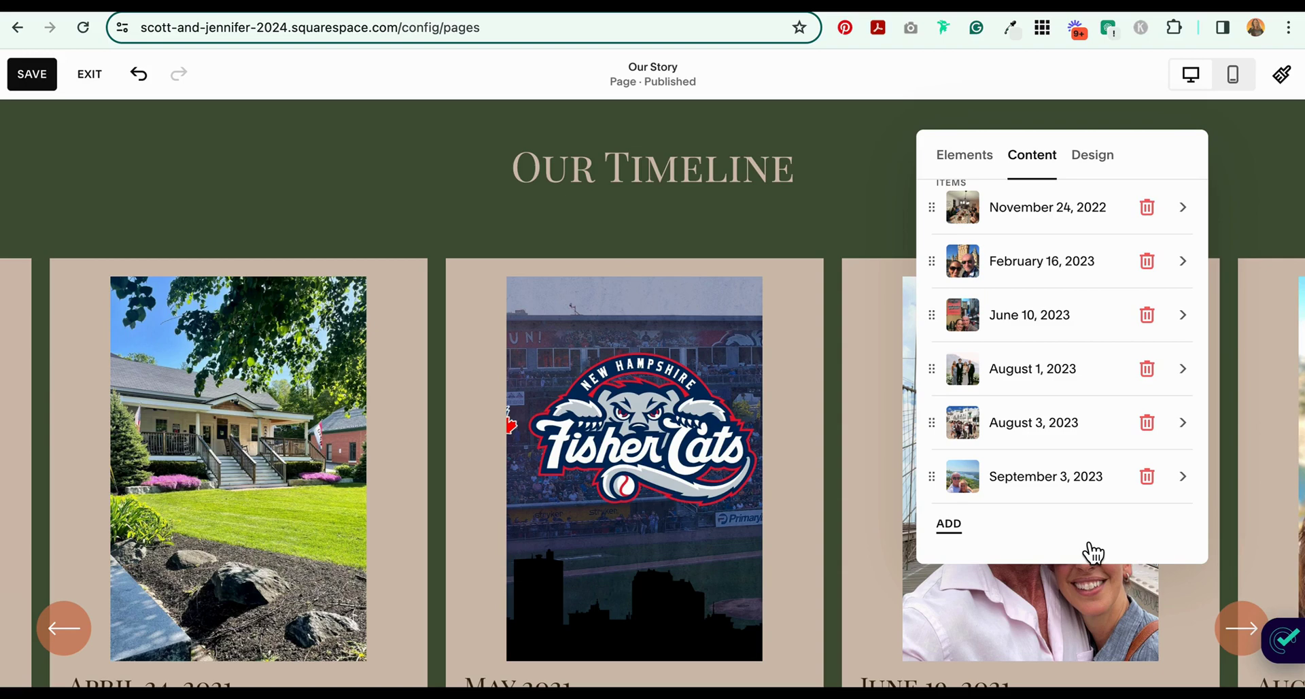
click(950, 524)
click(1183, 534)
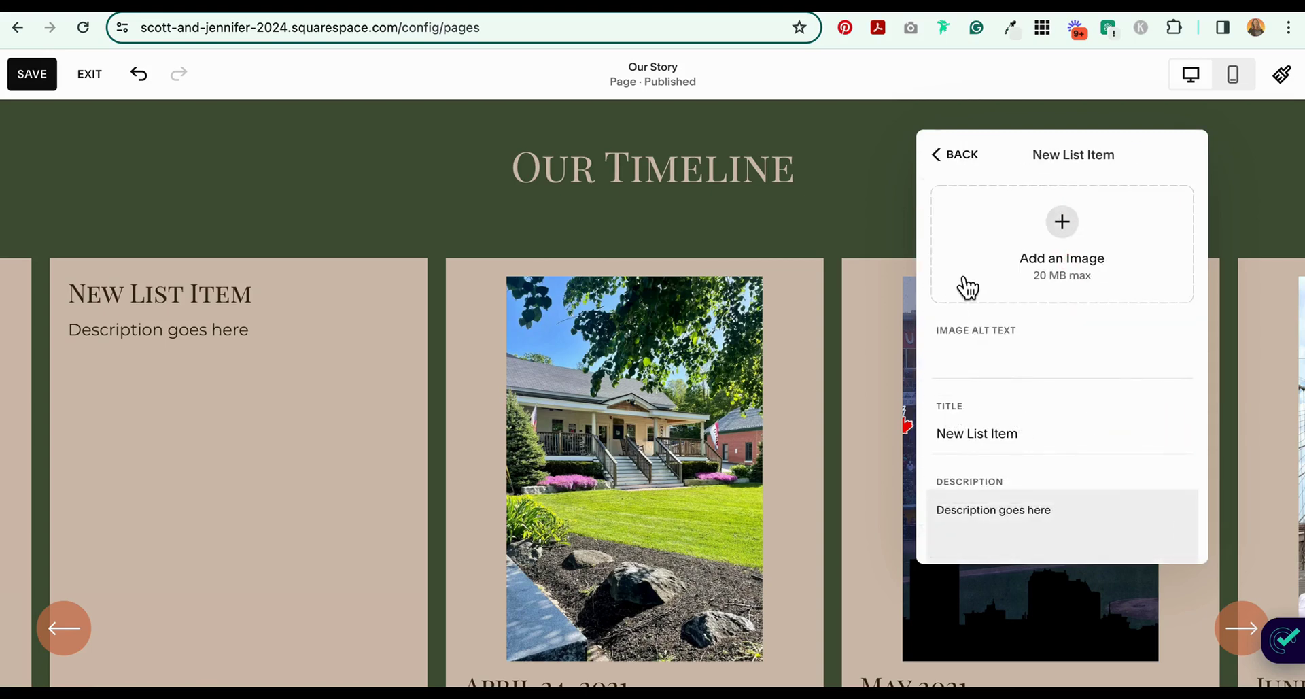
click(967, 288)
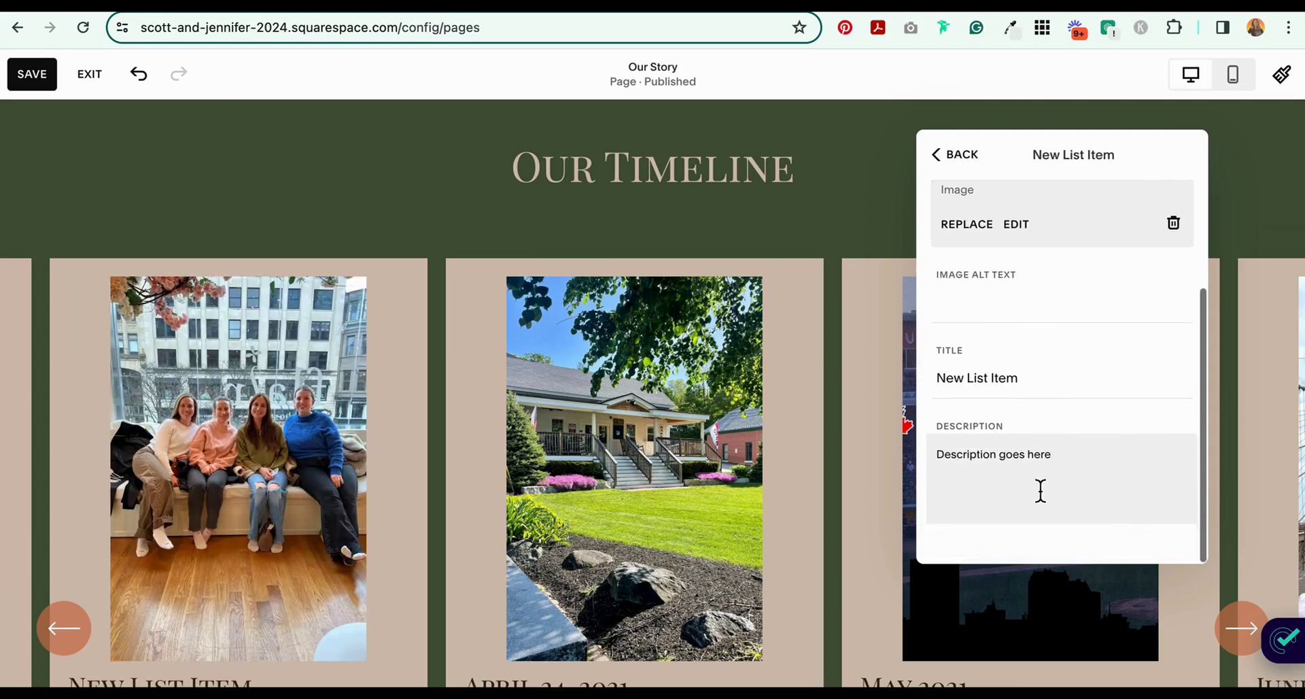
Step: Title the new list item "December 30, 2023" and clear its placeholder description
scroll(621, 407, down, 3)
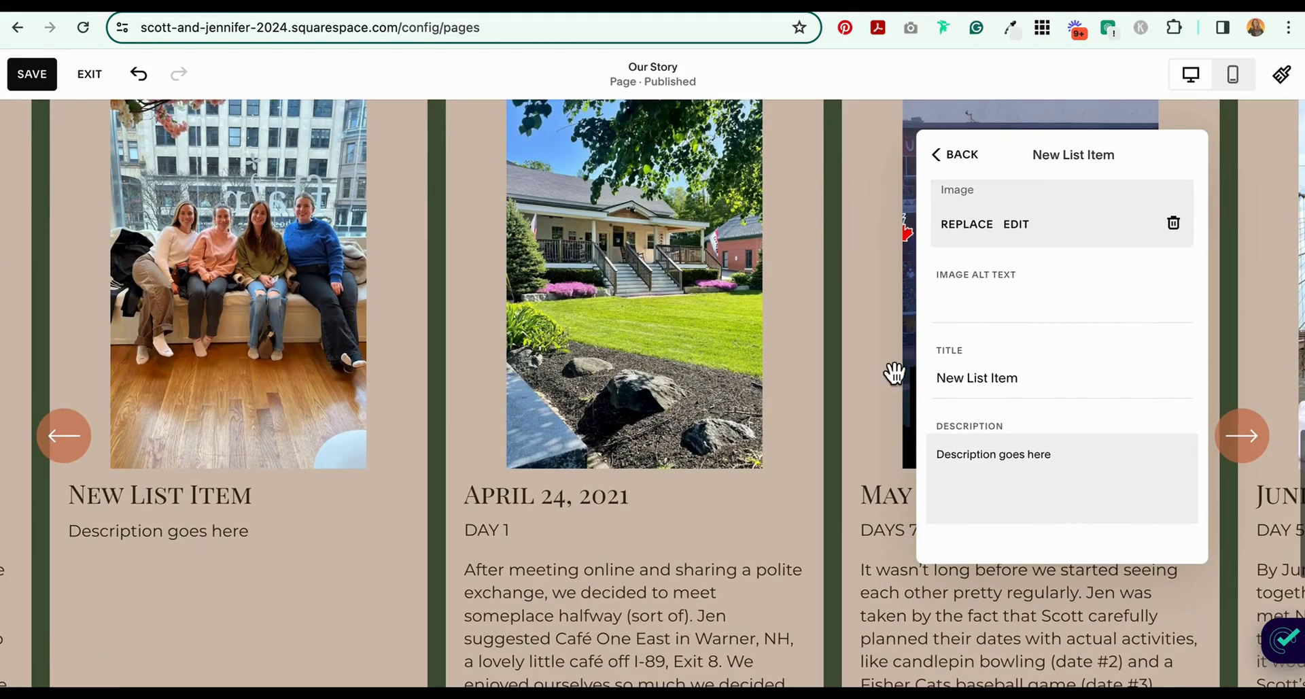
click(1038, 377)
drag(1038, 379, 928, 378)
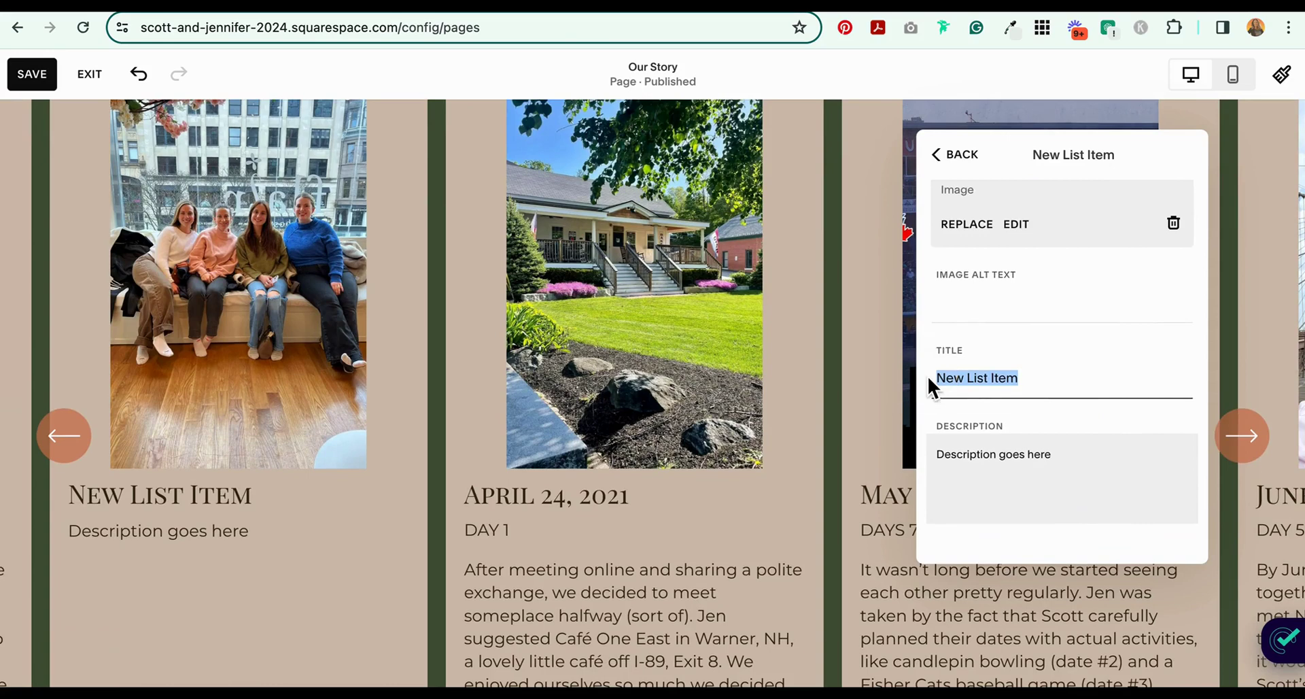
text(December 30, 2023)
drag(1090, 457, 932, 462)
key(BackSpace)
scroll(584, 472, down, 1)
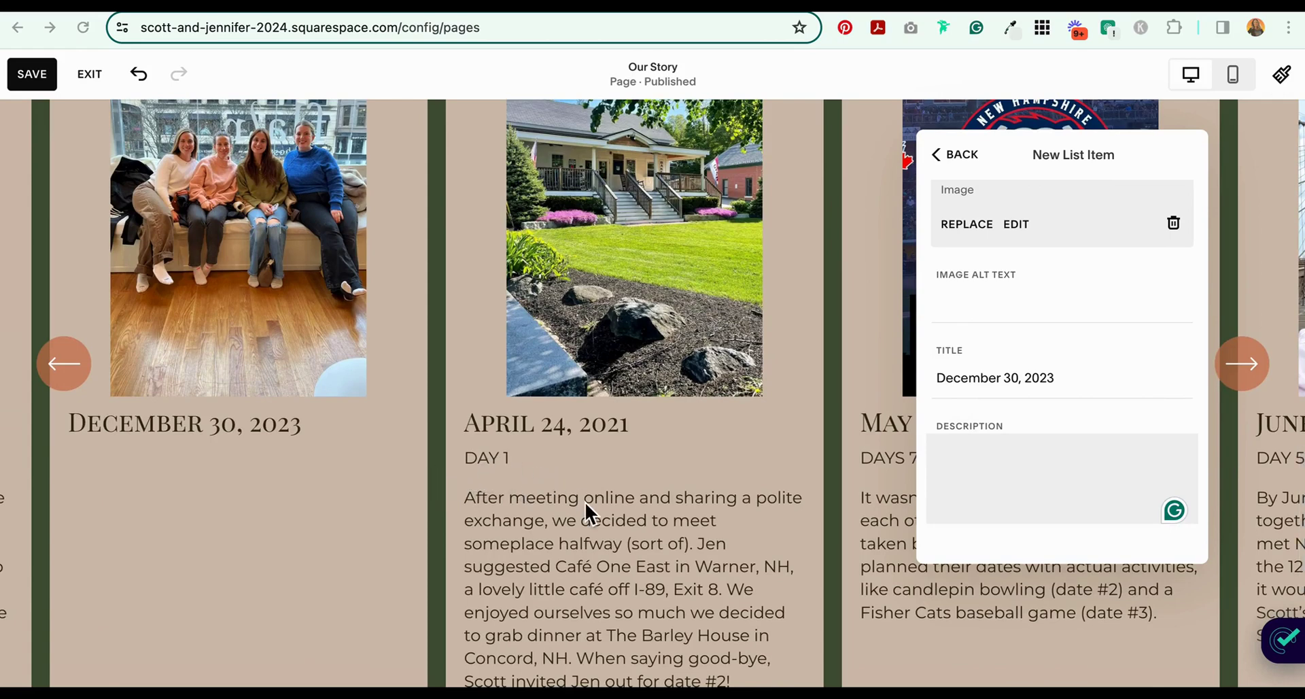
Step: Switch to the timeanddate.com days calculator and check the duration between April 24, 2021 and December 30, 2023
drag(1057, 163, 1068, 155)
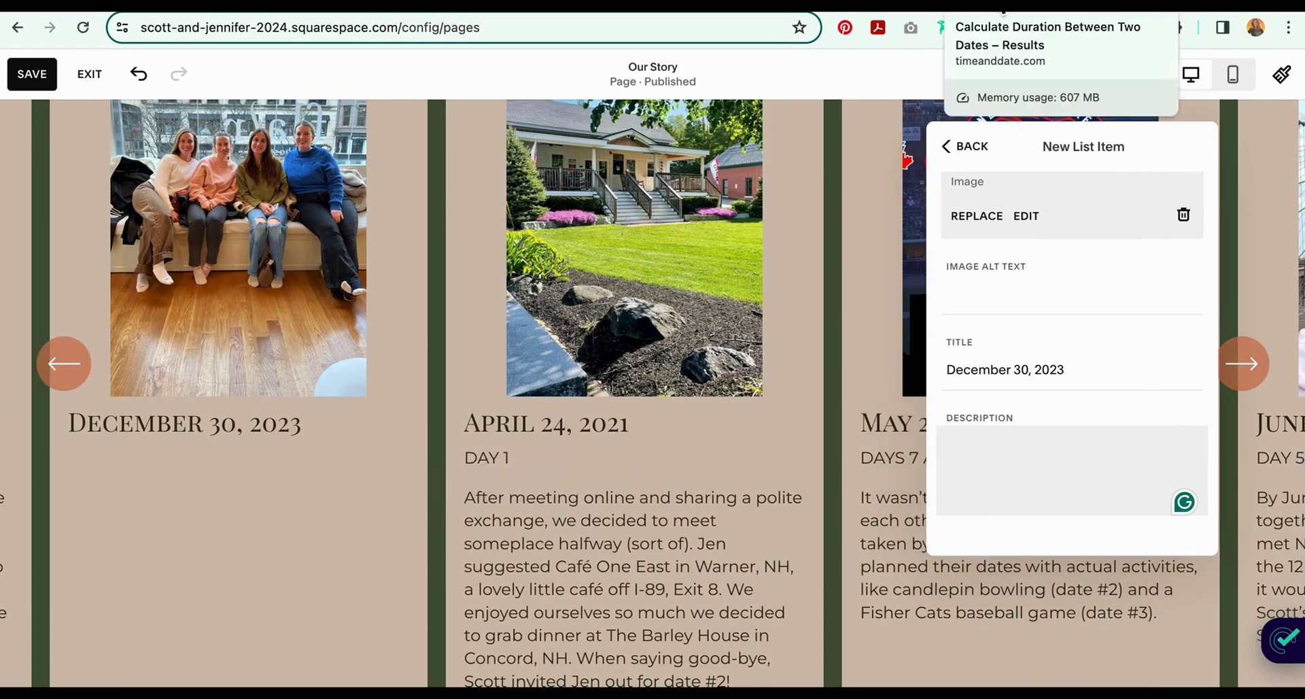
click(996, 9)
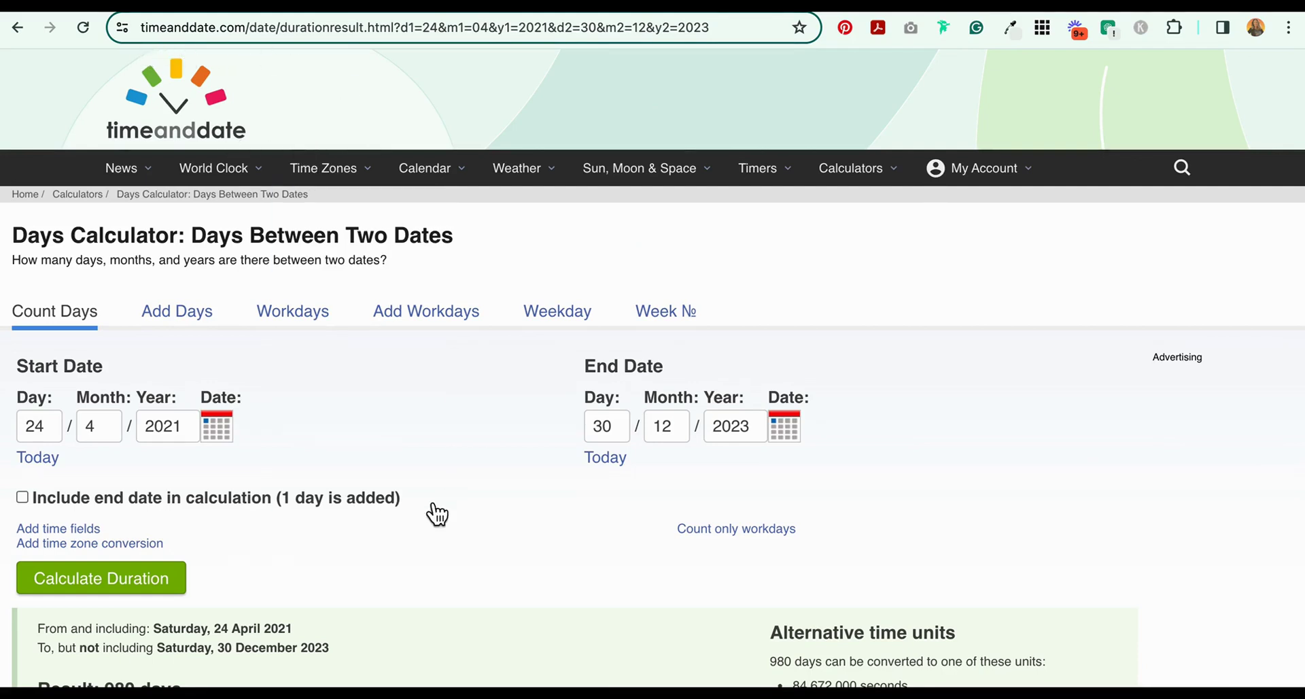
scroll(437, 514, down, 1)
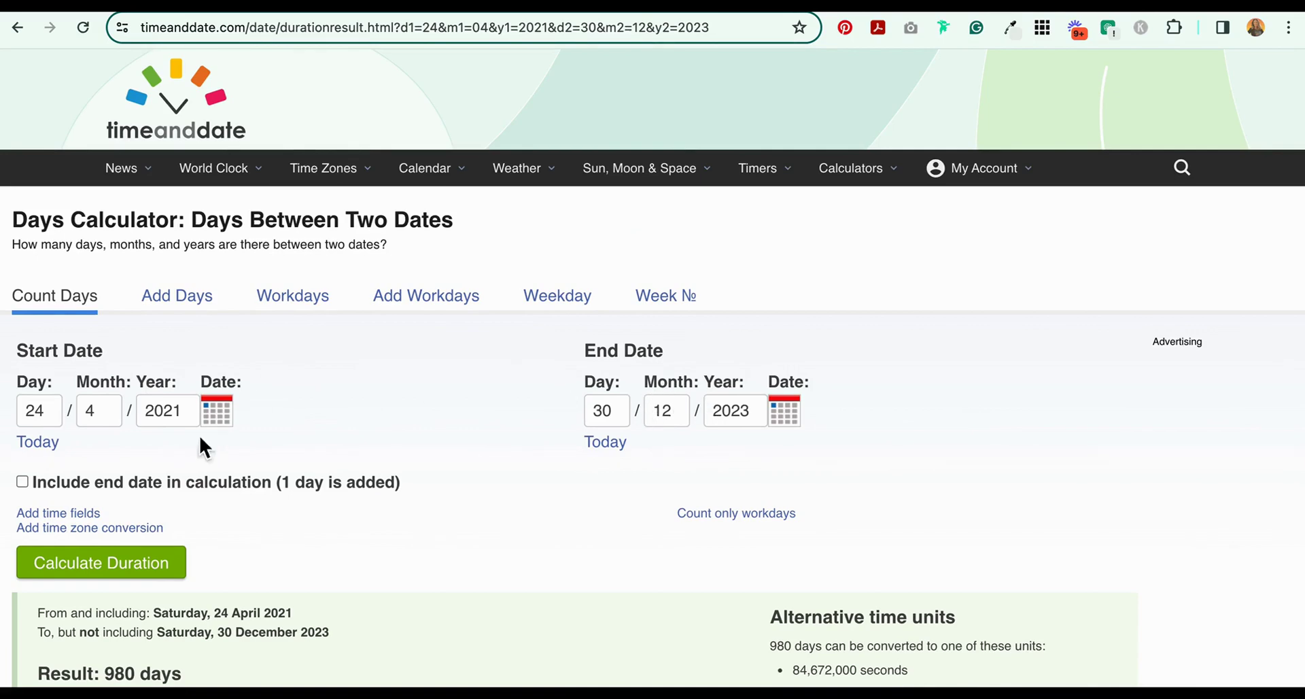
scroll(129, 576, down, 2)
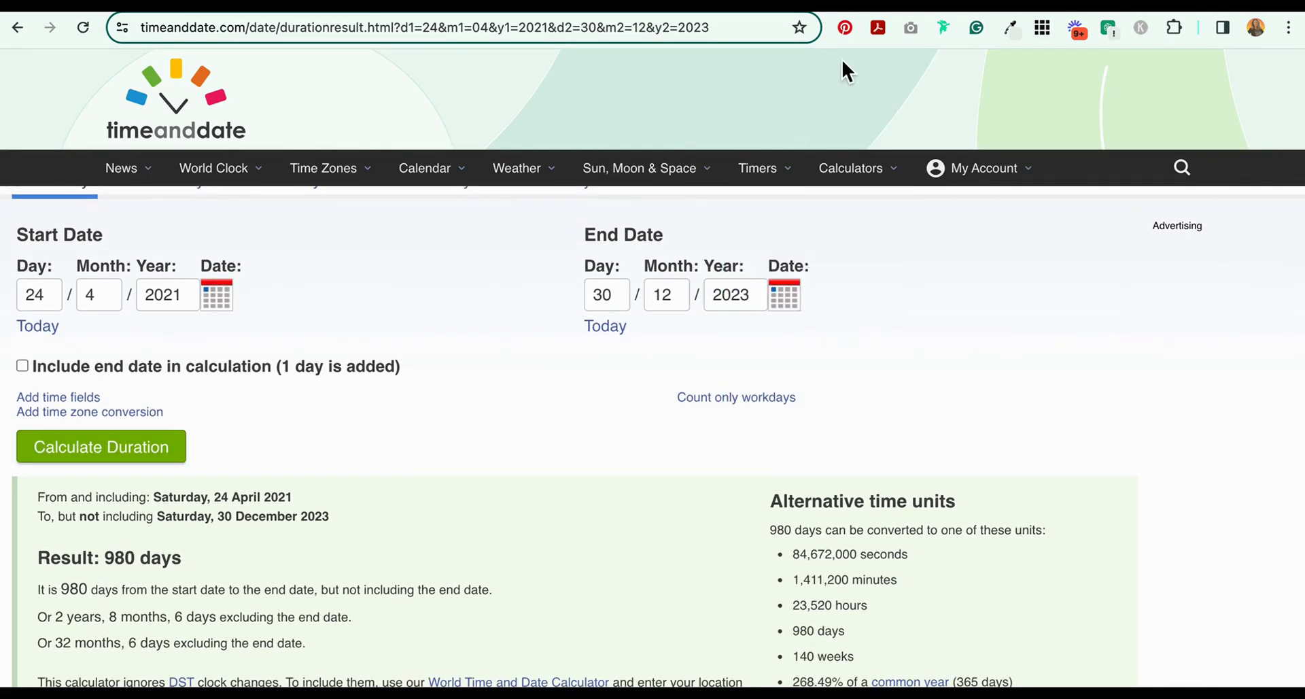
Step: Return to the Squarespace page editor and enter "DAY 980" as the new list item's description
click(515, 8)
click(985, 443)
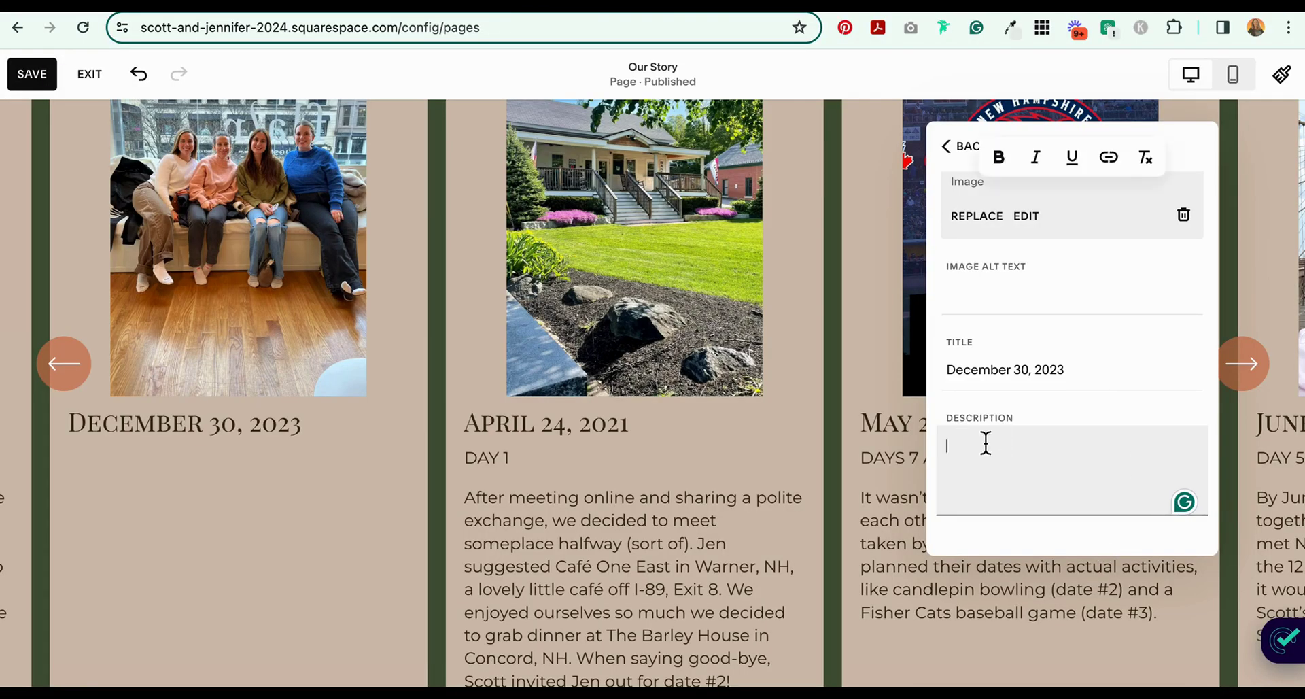
text(DAY 980)
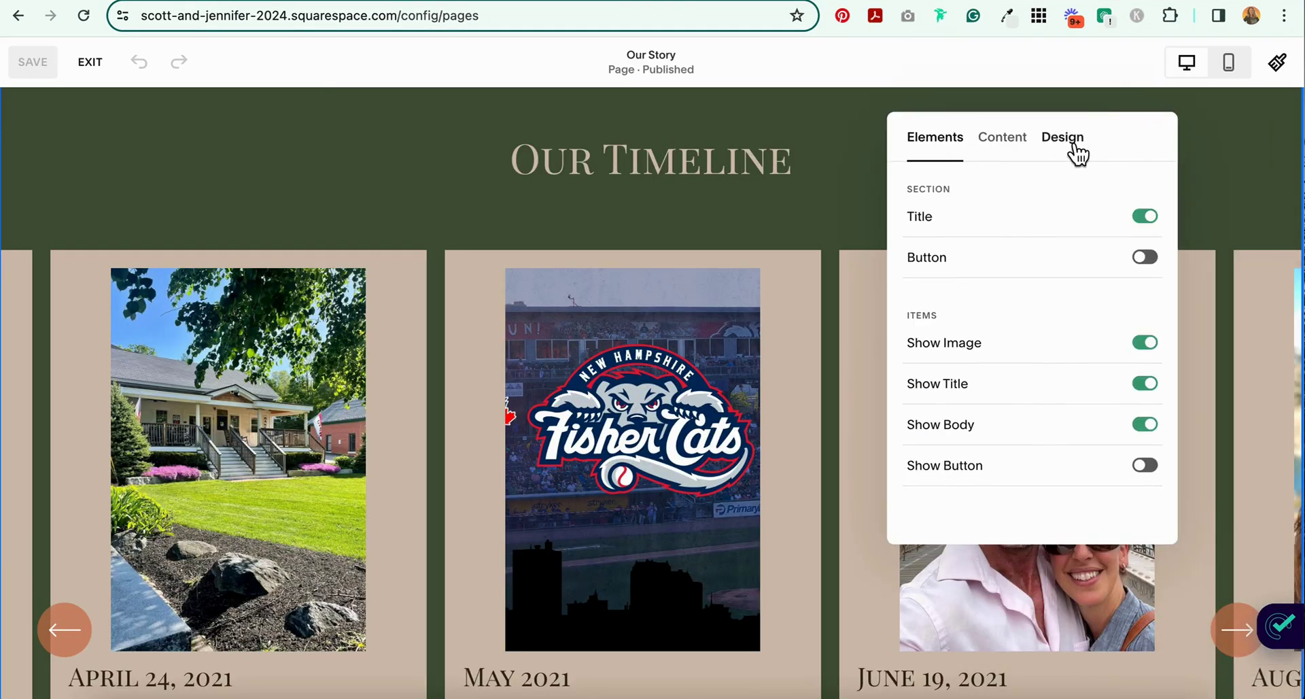
Step: In the timeline carousel's design settings, try 4 or more maximum columns and set Max Columns back to 3
click(1073, 144)
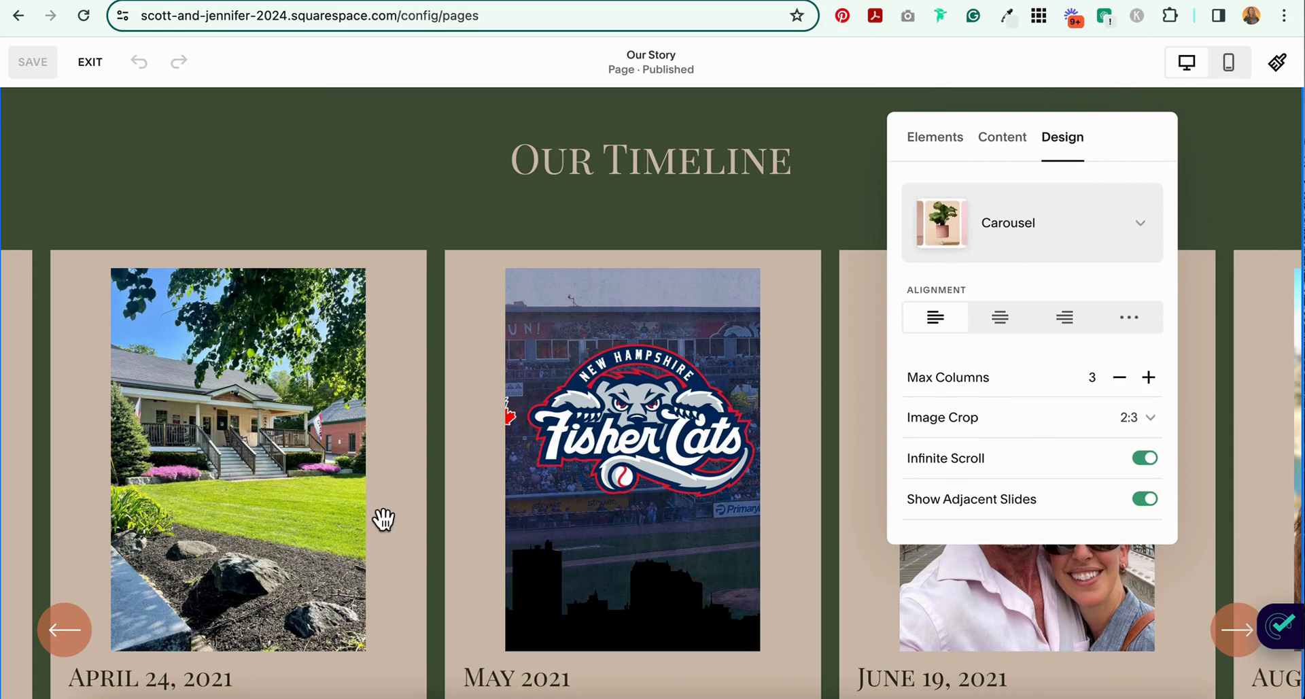
scroll(379, 518, down, 2)
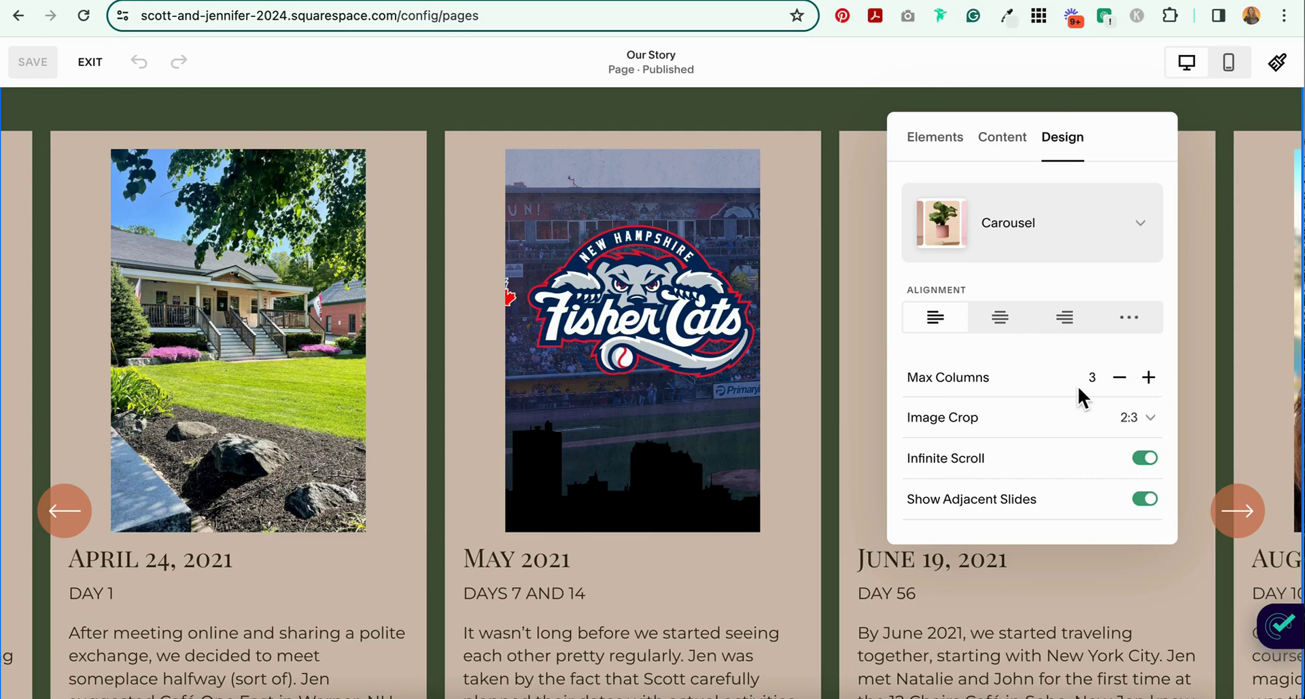
click(1150, 385)
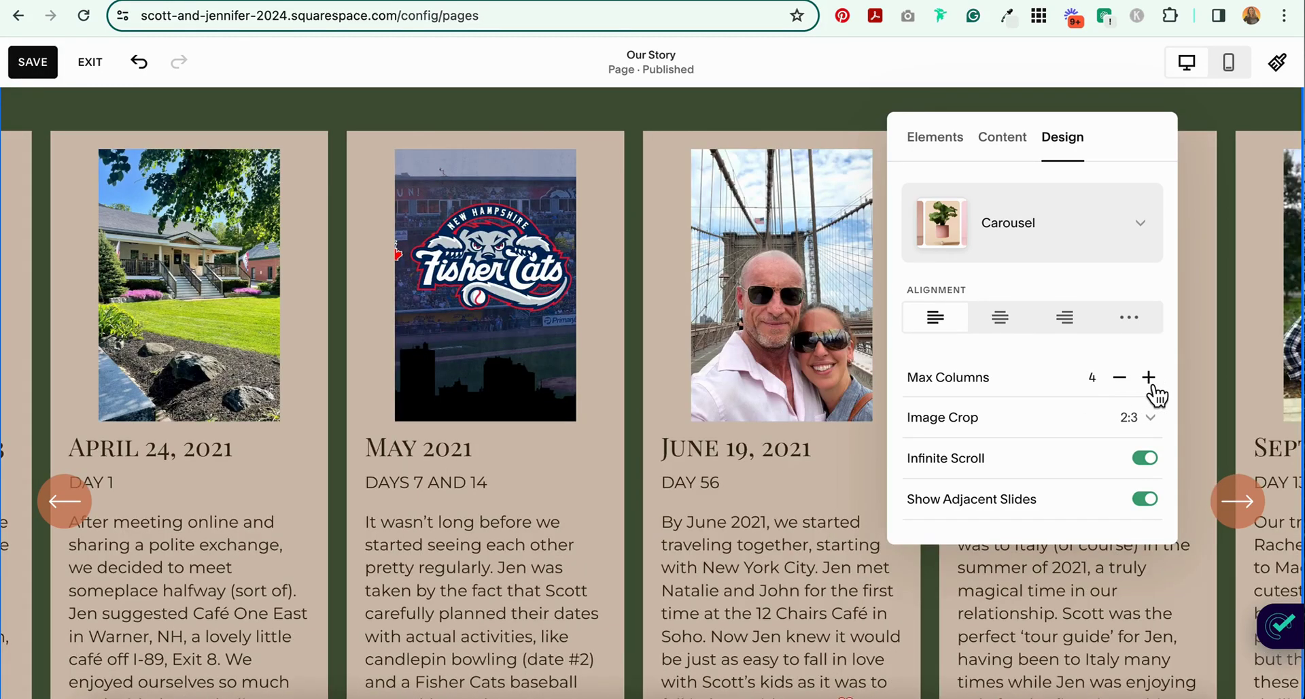
click(1153, 385)
click(1131, 385)
click(1128, 385)
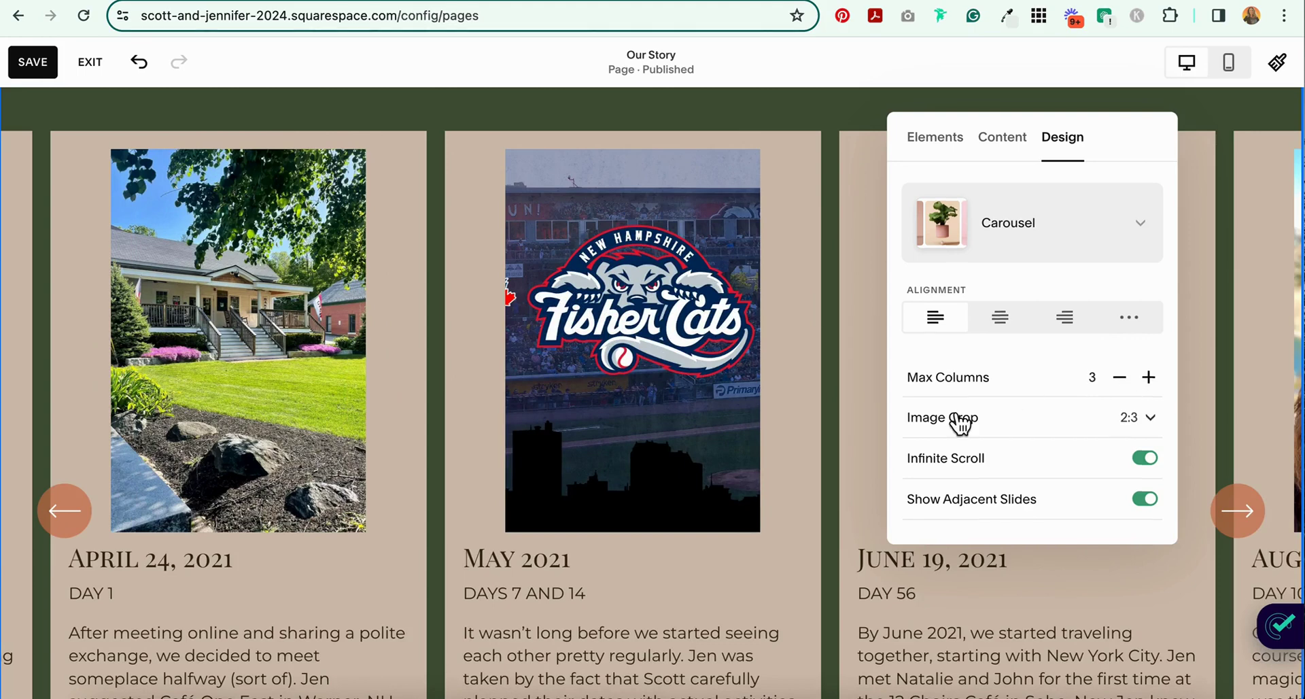
Step: View the carousel's image crop options and keep the 2:3 ratio
scroll(960, 422, down, 1)
click(1026, 391)
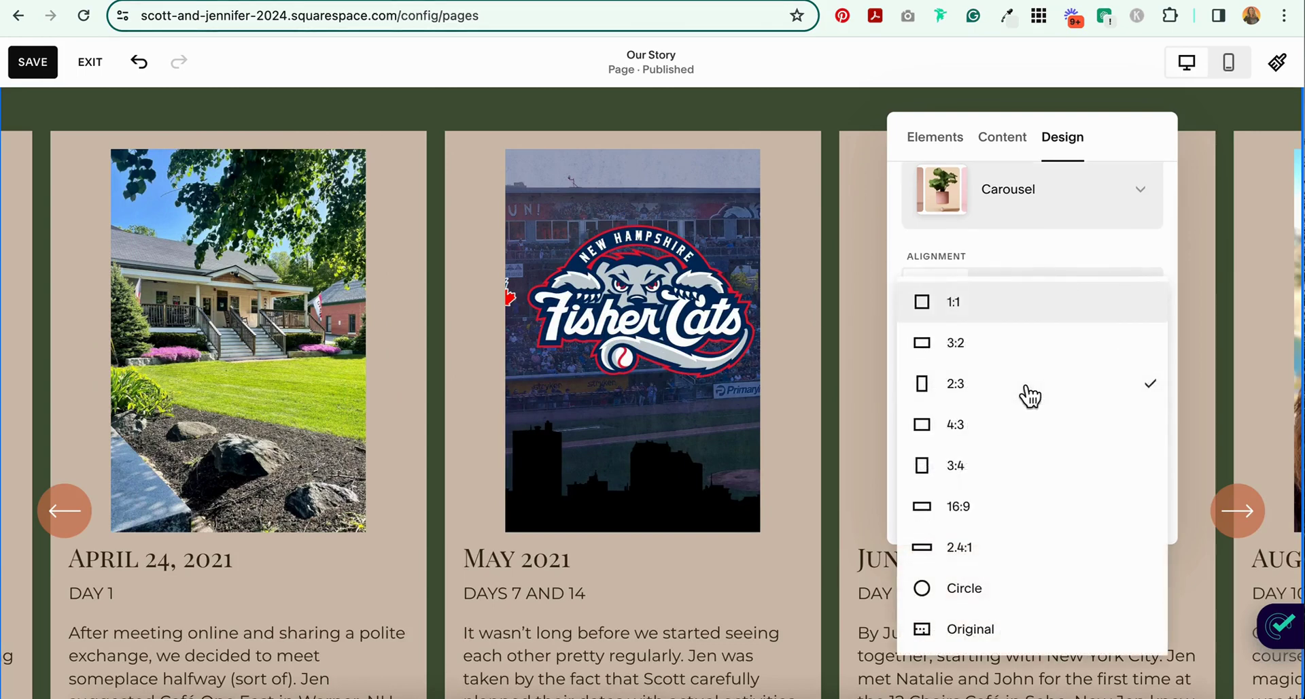
click(1099, 388)
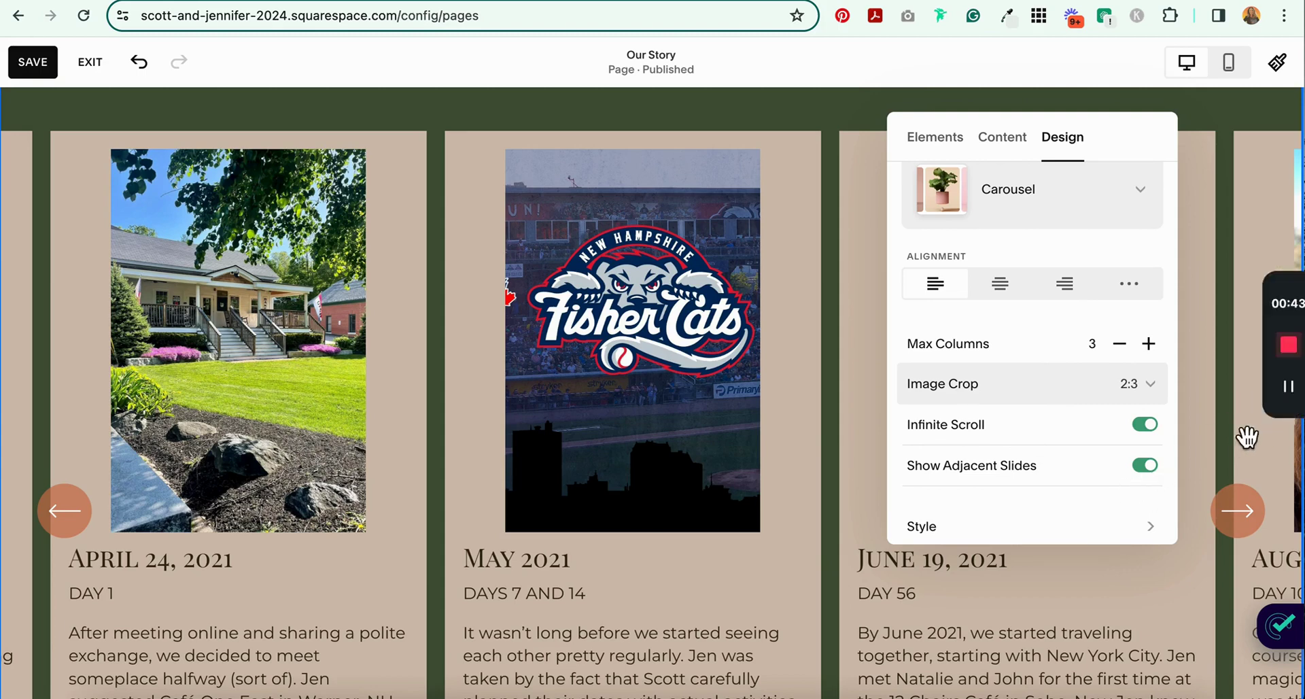
Step: Review the carousel's style settings for text size, card and card padding against the timeline cards
scroll(984, 433, down, 1)
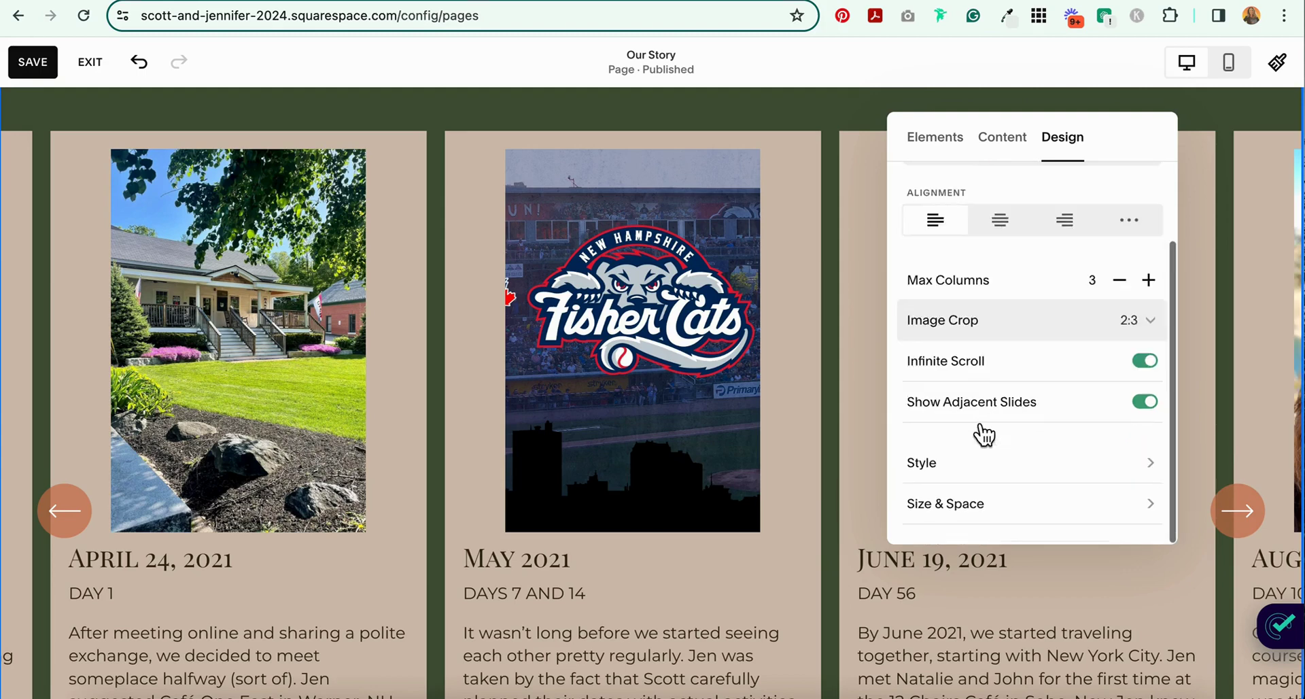
click(911, 464)
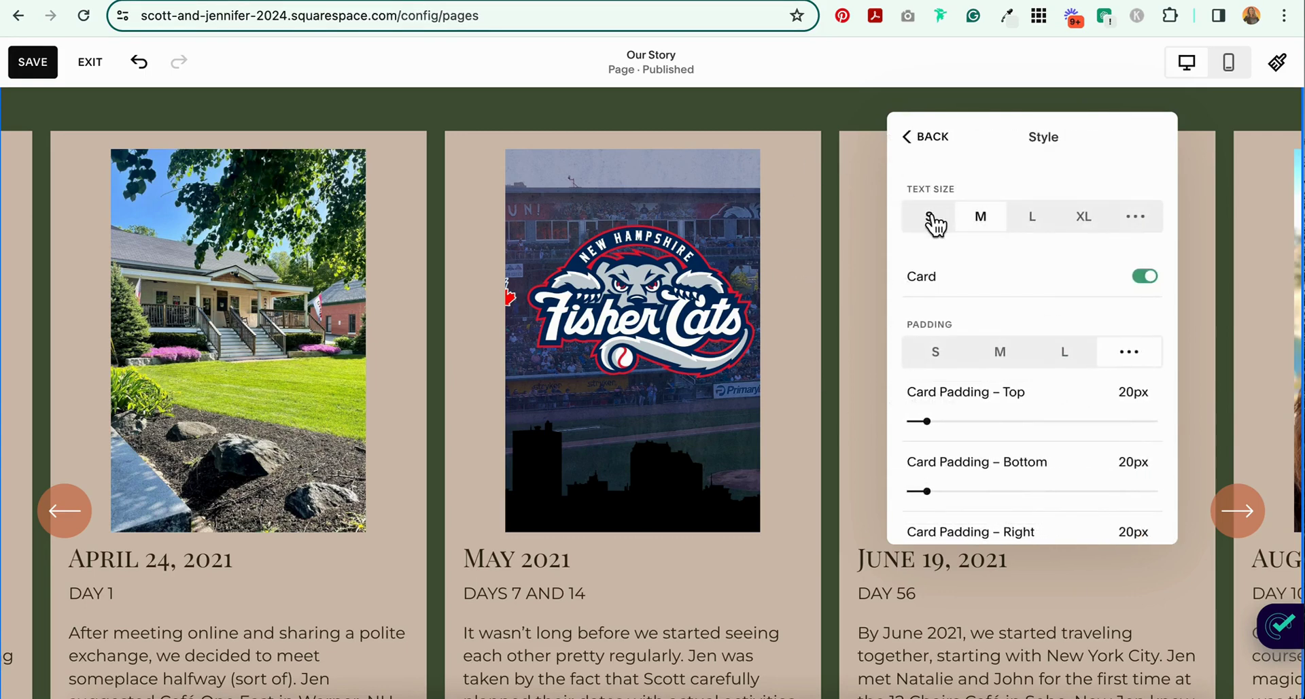
scroll(774, 319, down, 2)
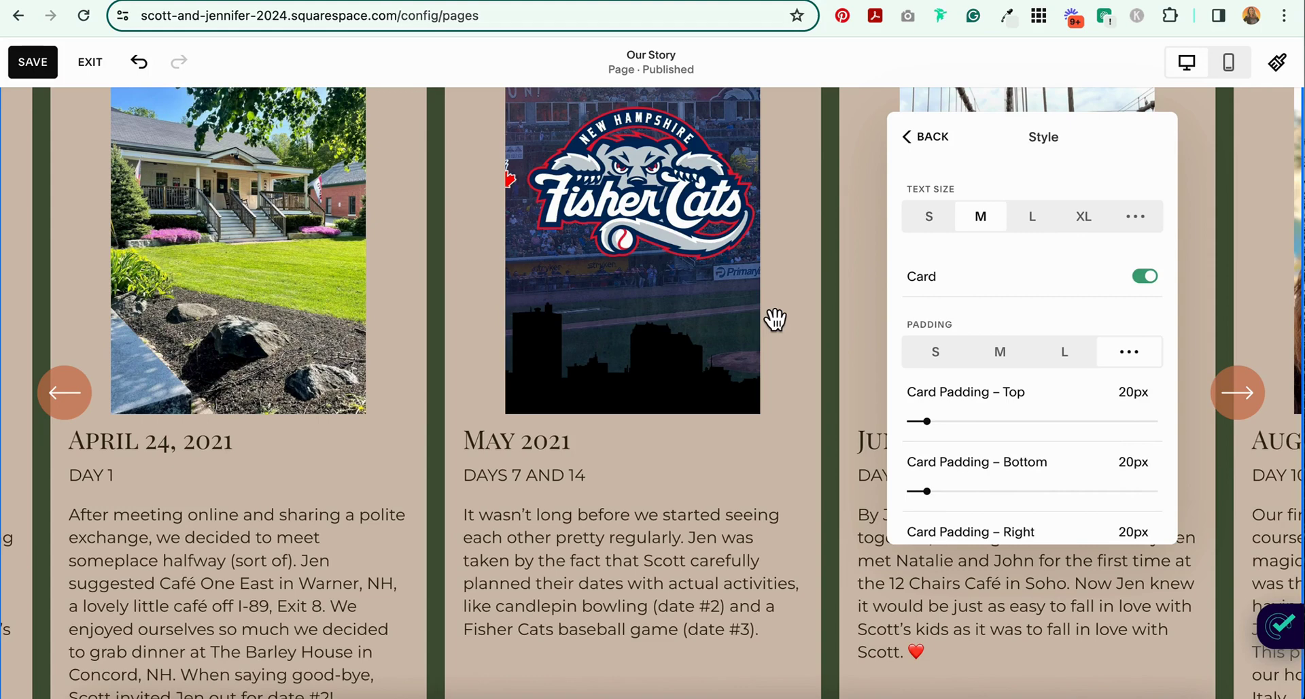
scroll(775, 320, up, 2)
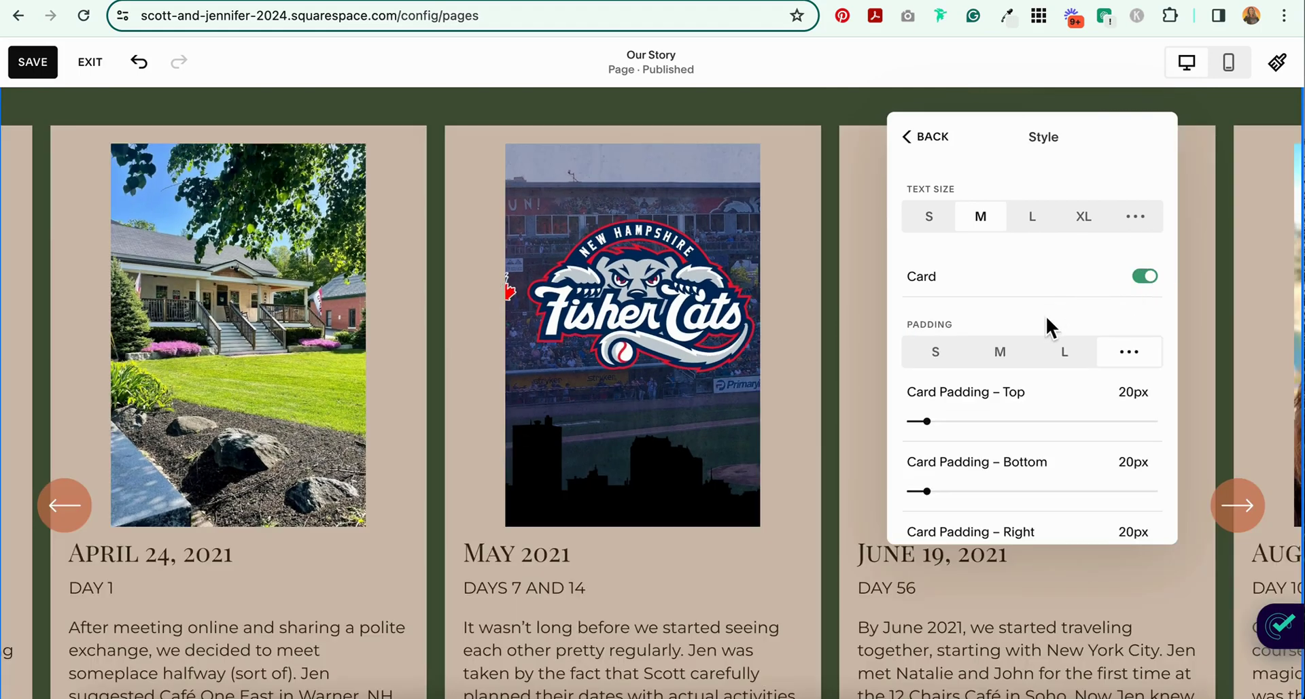
scroll(1046, 315, down, 2)
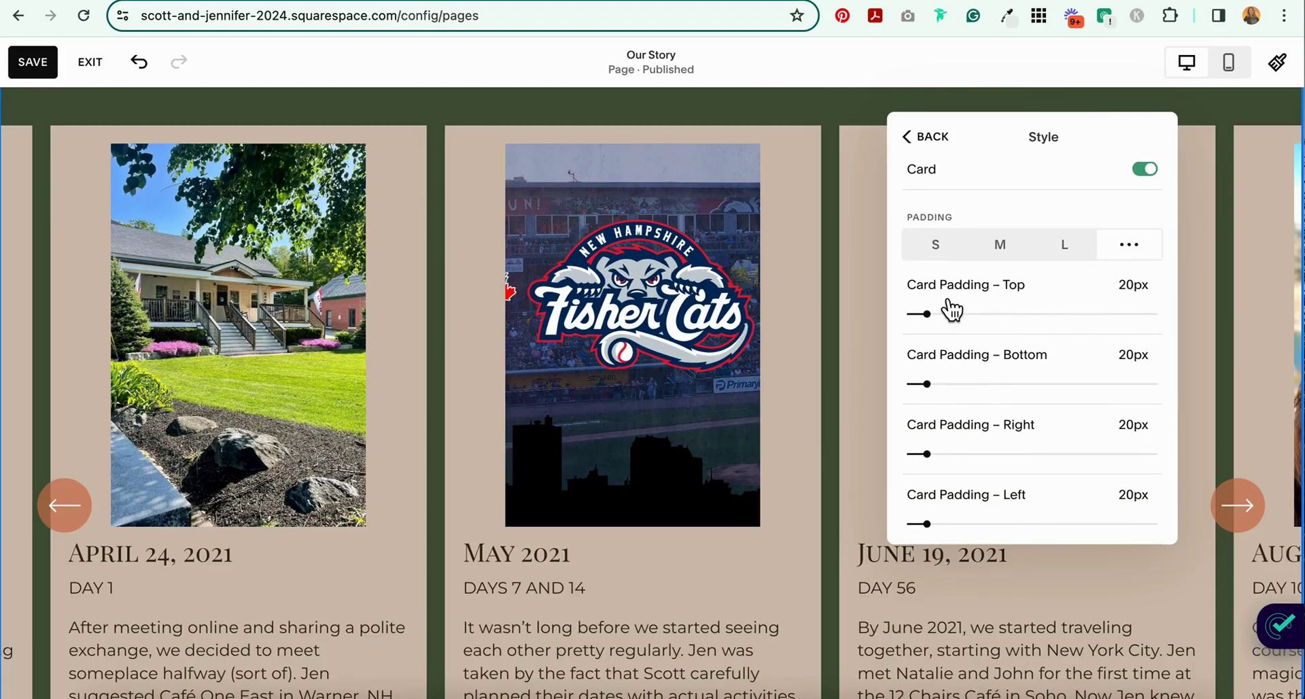
scroll(950, 310, down, 1)
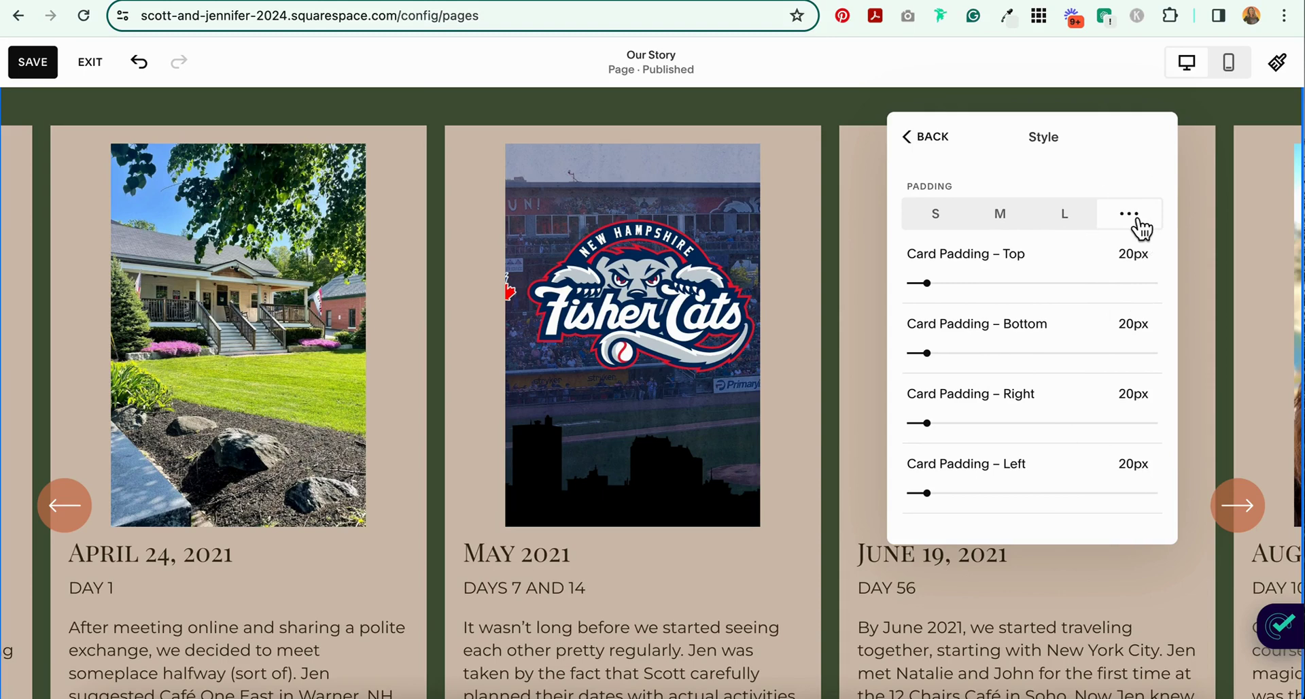
scroll(1149, 302, down, 1)
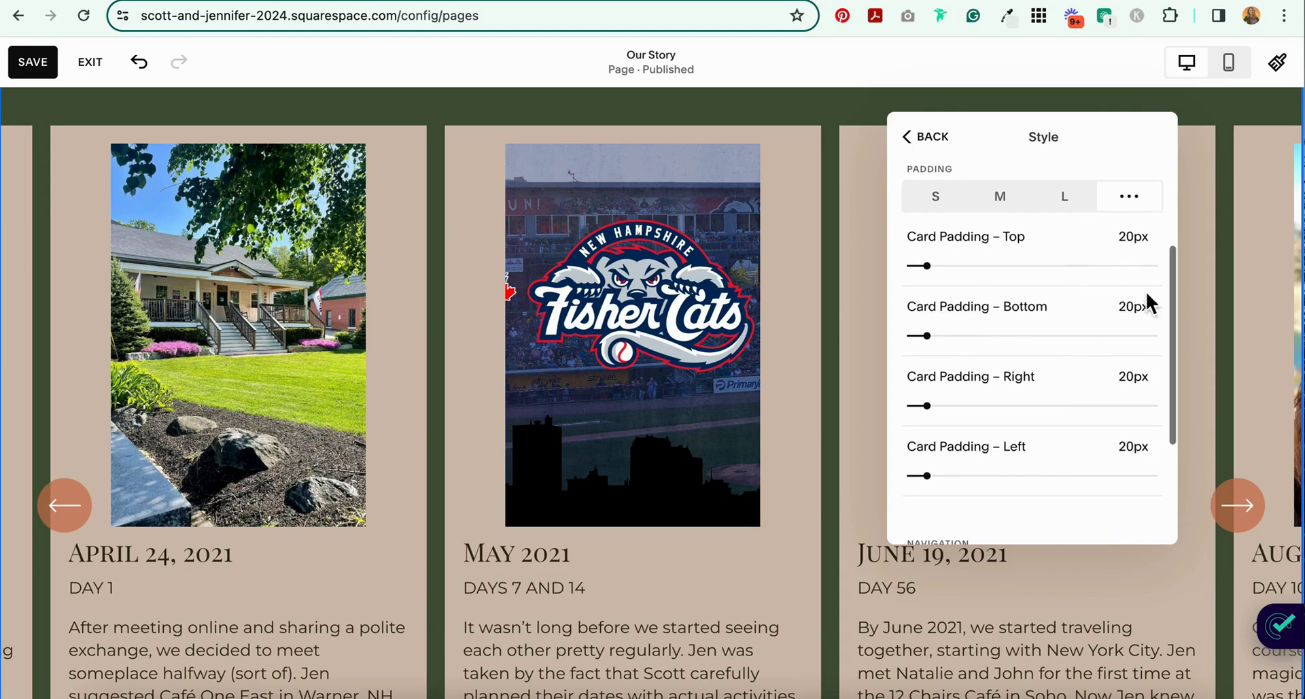
scroll(1009, 394, down, 5)
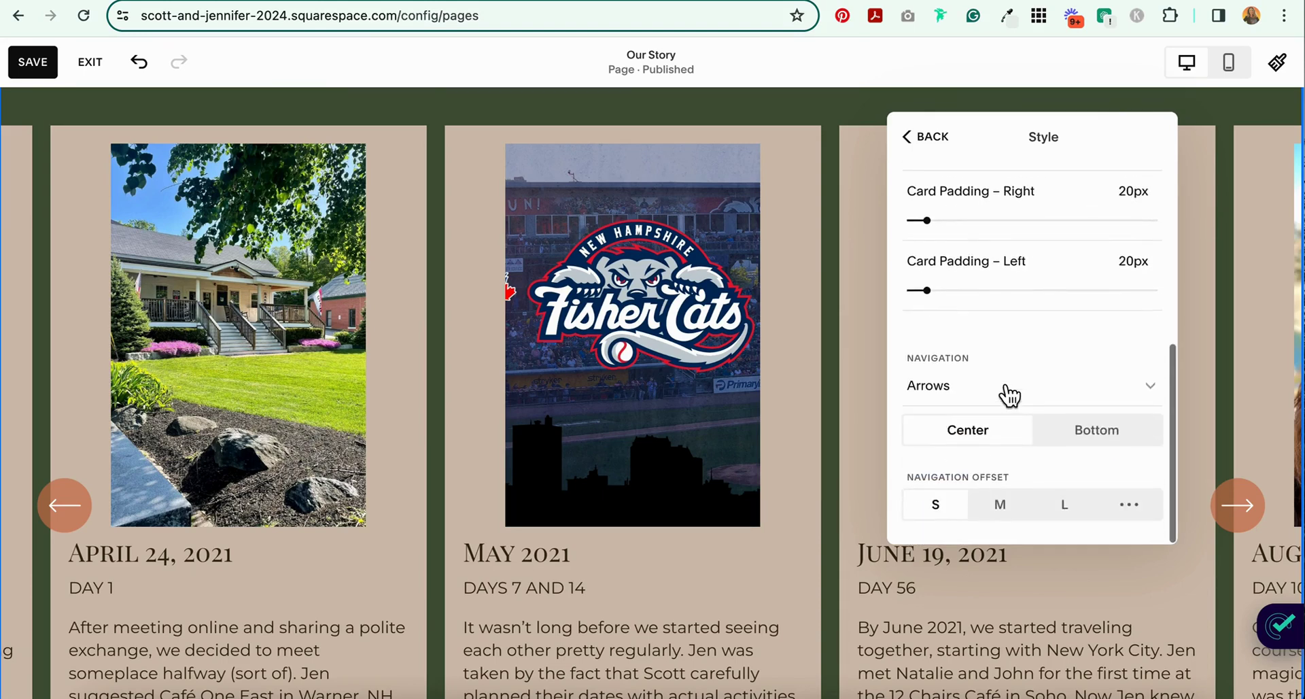
Step: View the navigation types, keep Arrows, and try the Bottom arrow placement before restoring Center
click(949, 399)
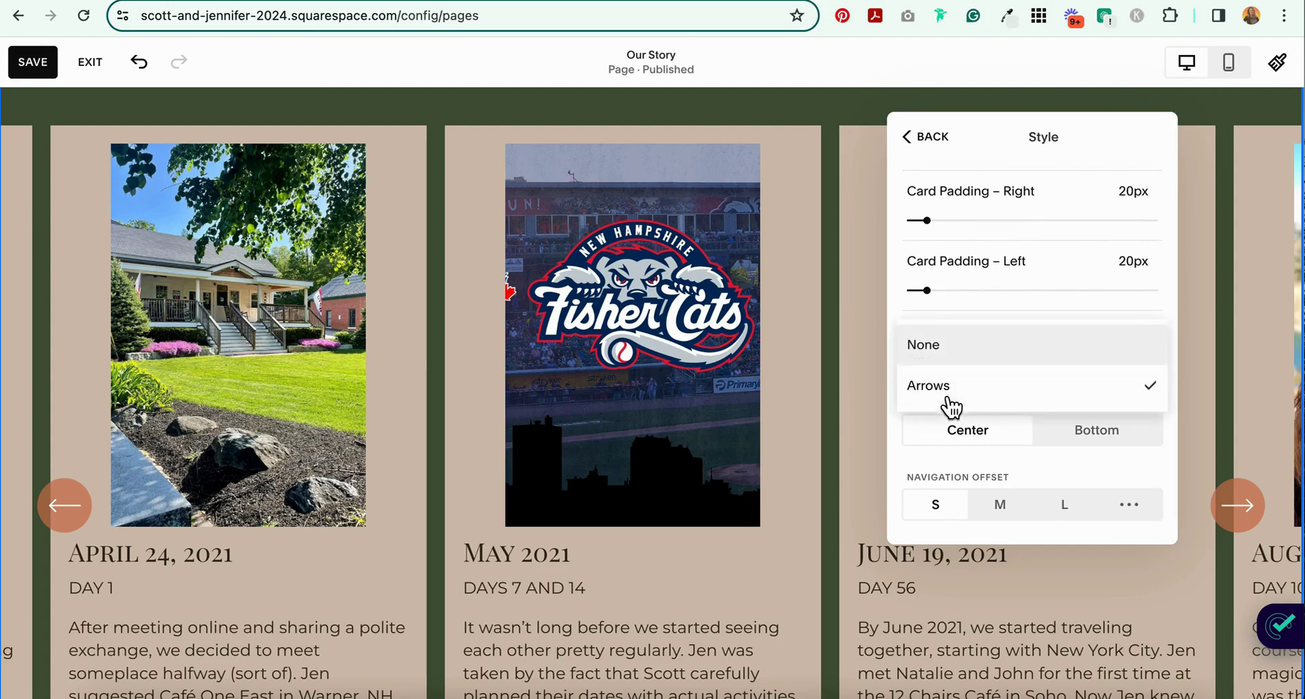
click(950, 401)
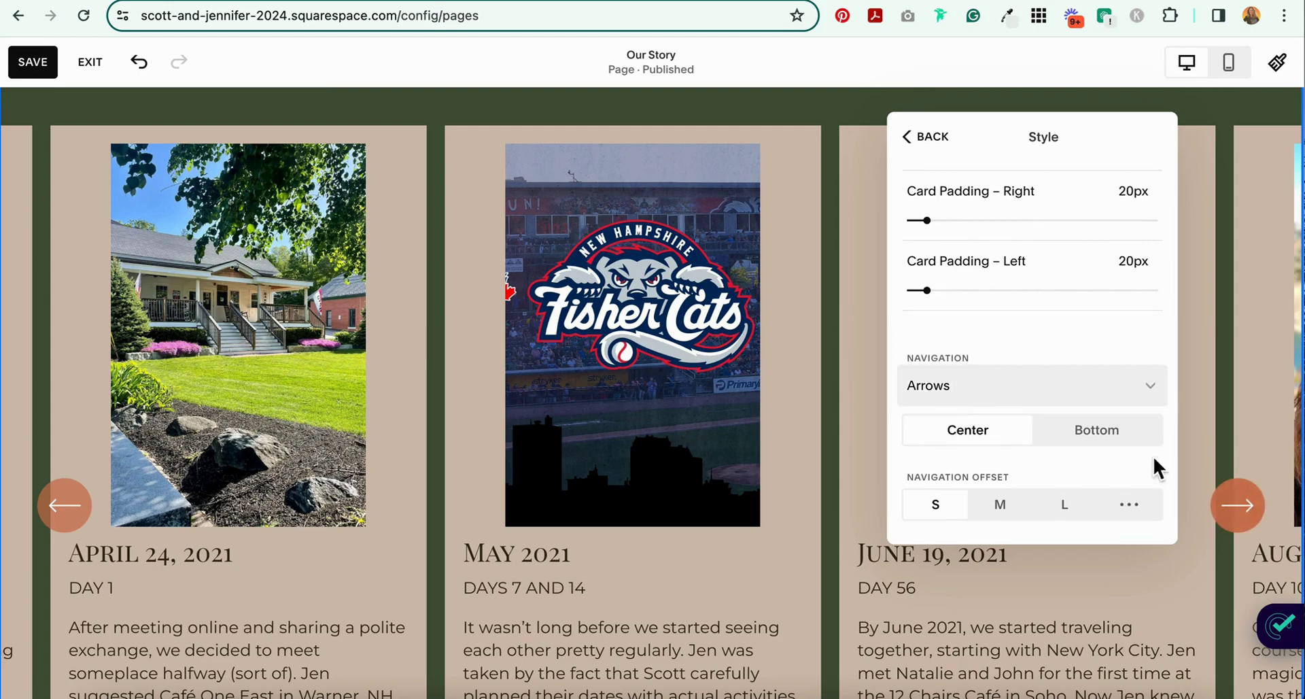
click(1128, 438)
scroll(806, 435, down, 6)
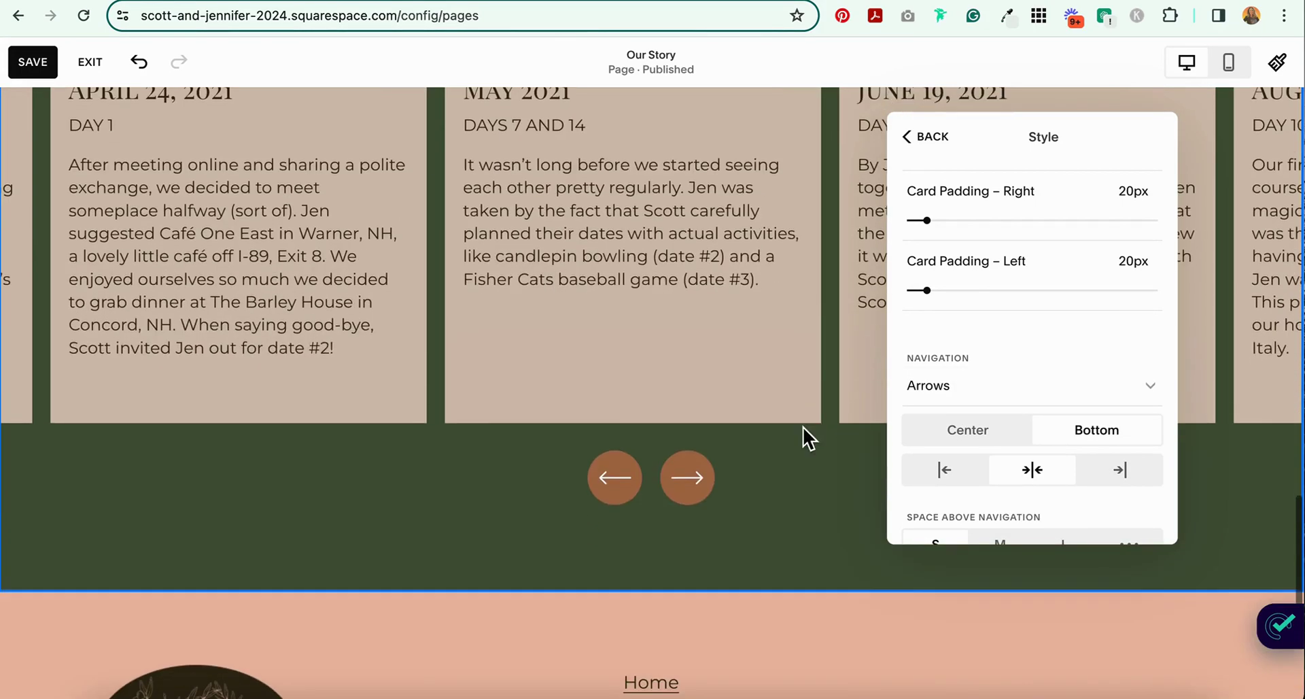
click(969, 429)
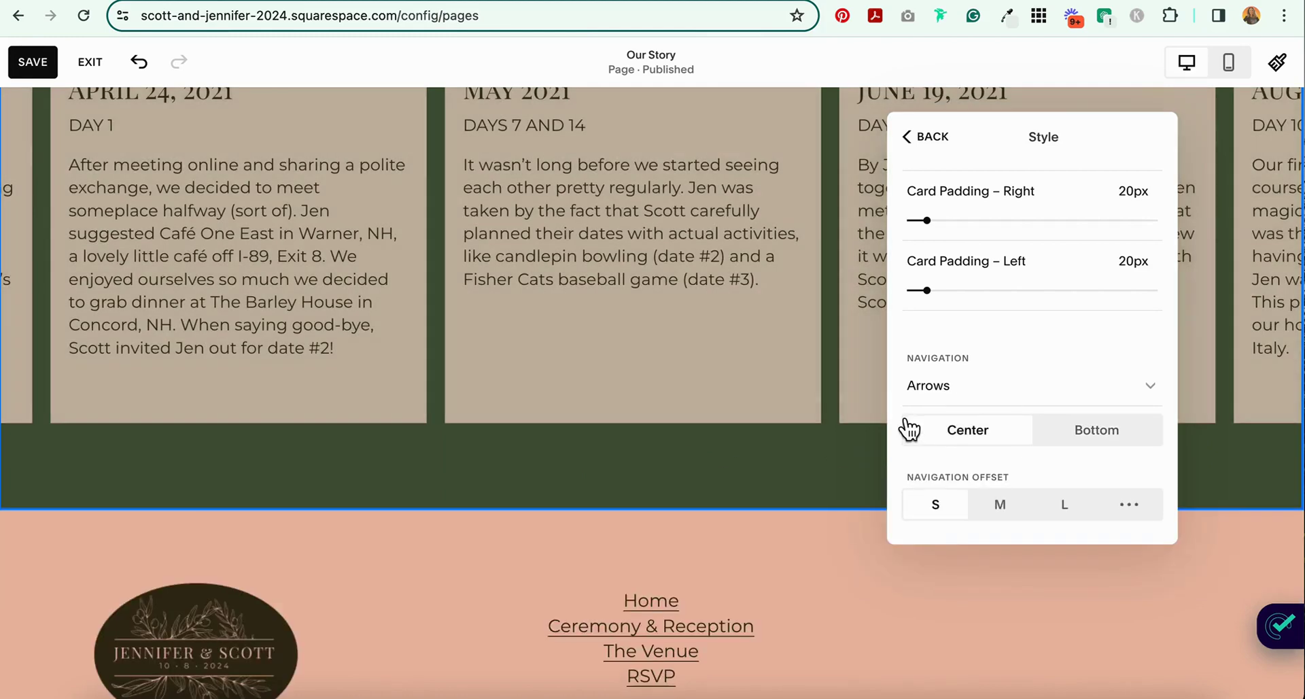
Step: Try the M, L and custom navigation offsets for the carousel arrows and set the offset back to S
scroll(765, 387, up, 2)
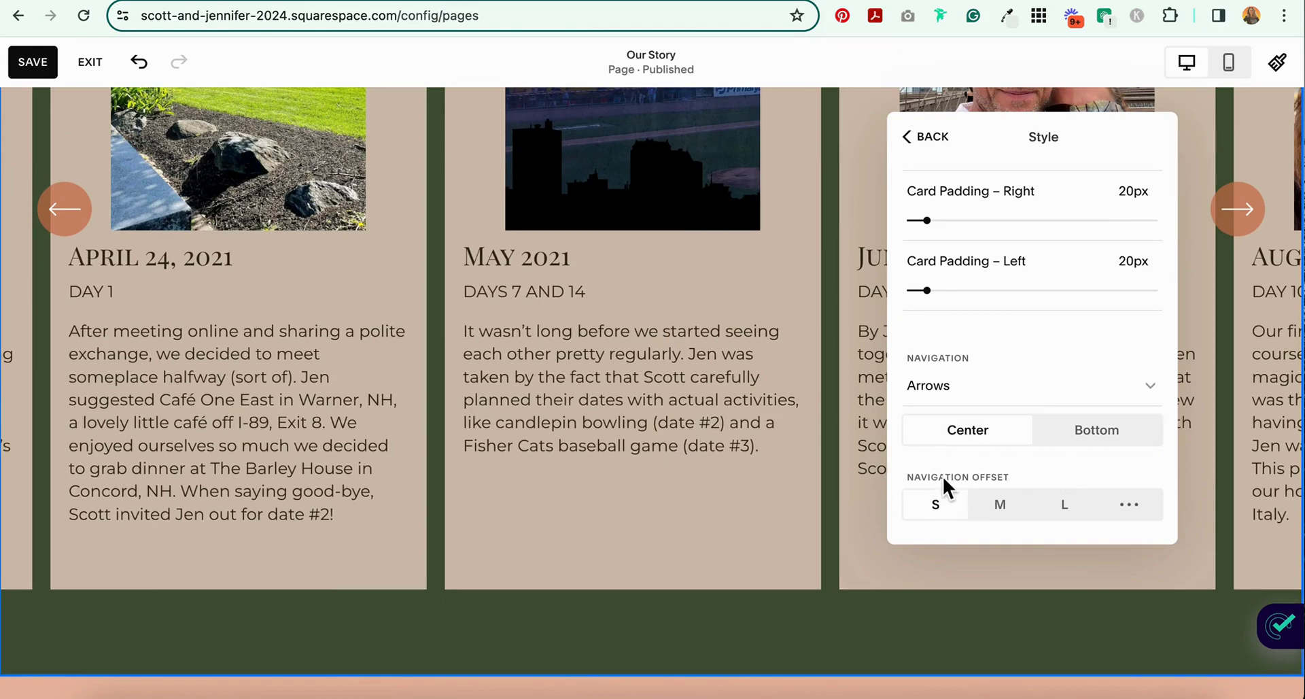
click(999, 508)
click(1065, 511)
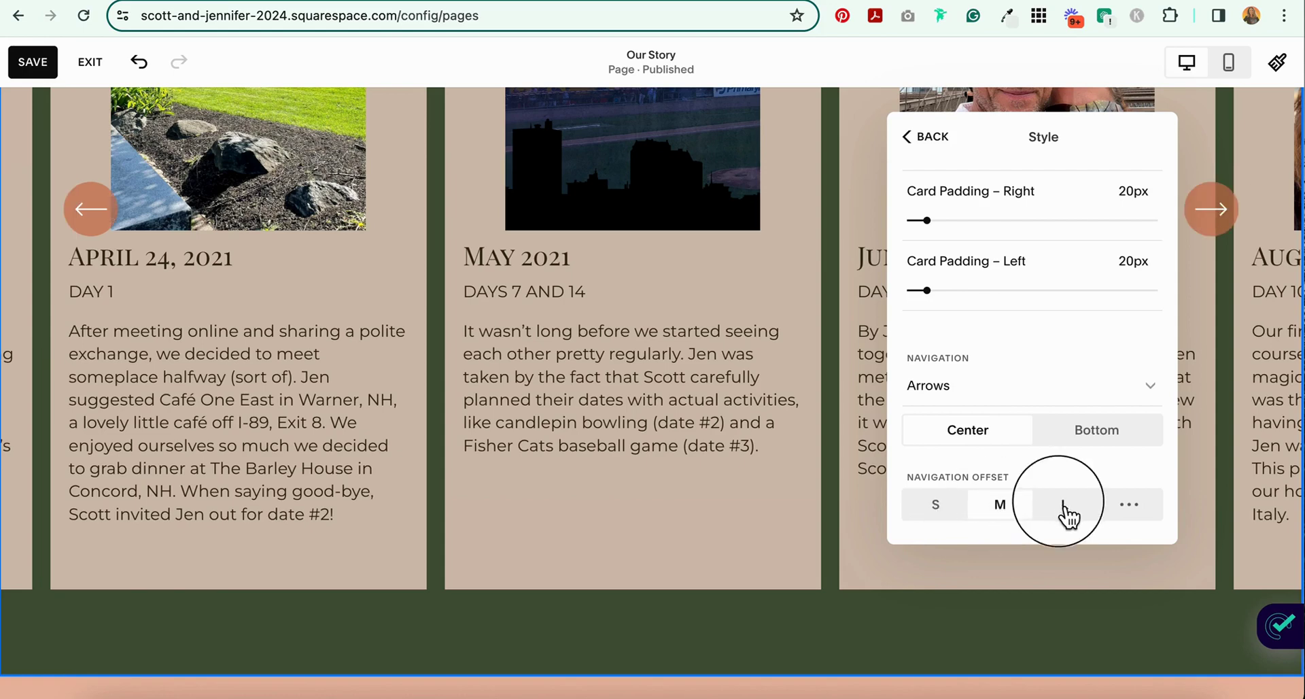
click(1143, 519)
click(951, 479)
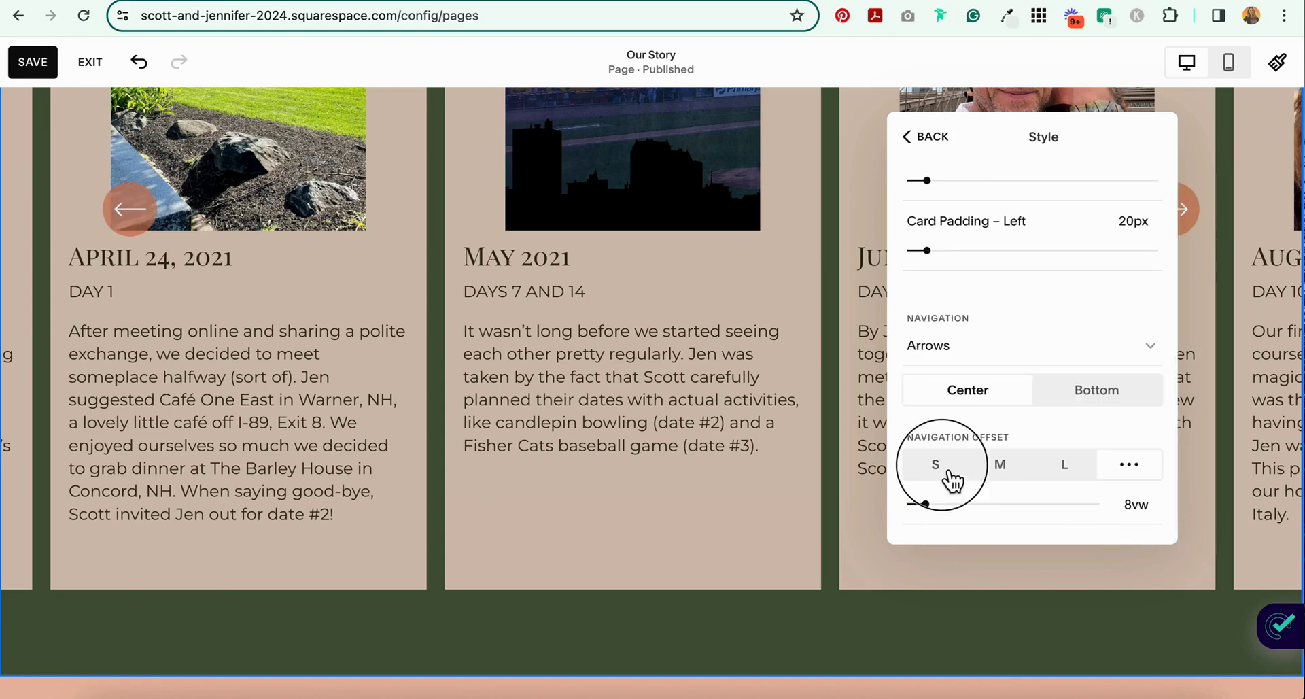
Step: In the carousel's Size & Space settings, try the S and L media widths and set the media width back to M
click(937, 139)
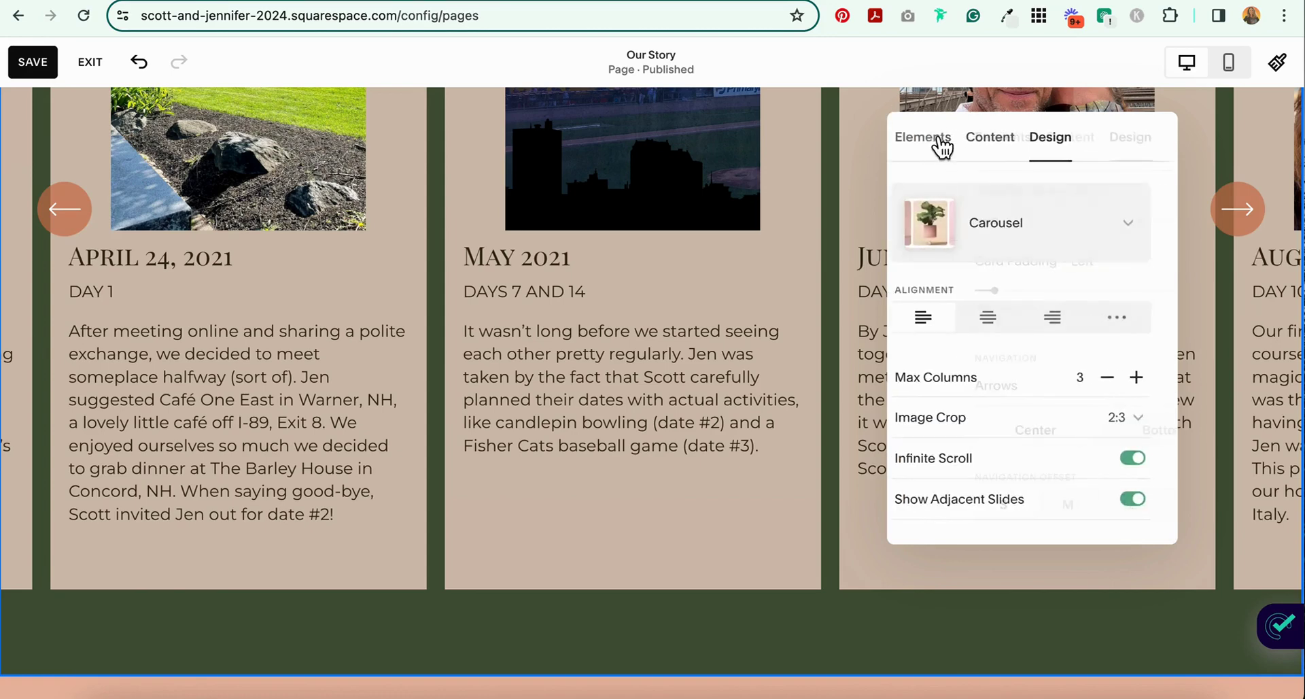
scroll(1019, 401, down, 2)
click(1050, 503)
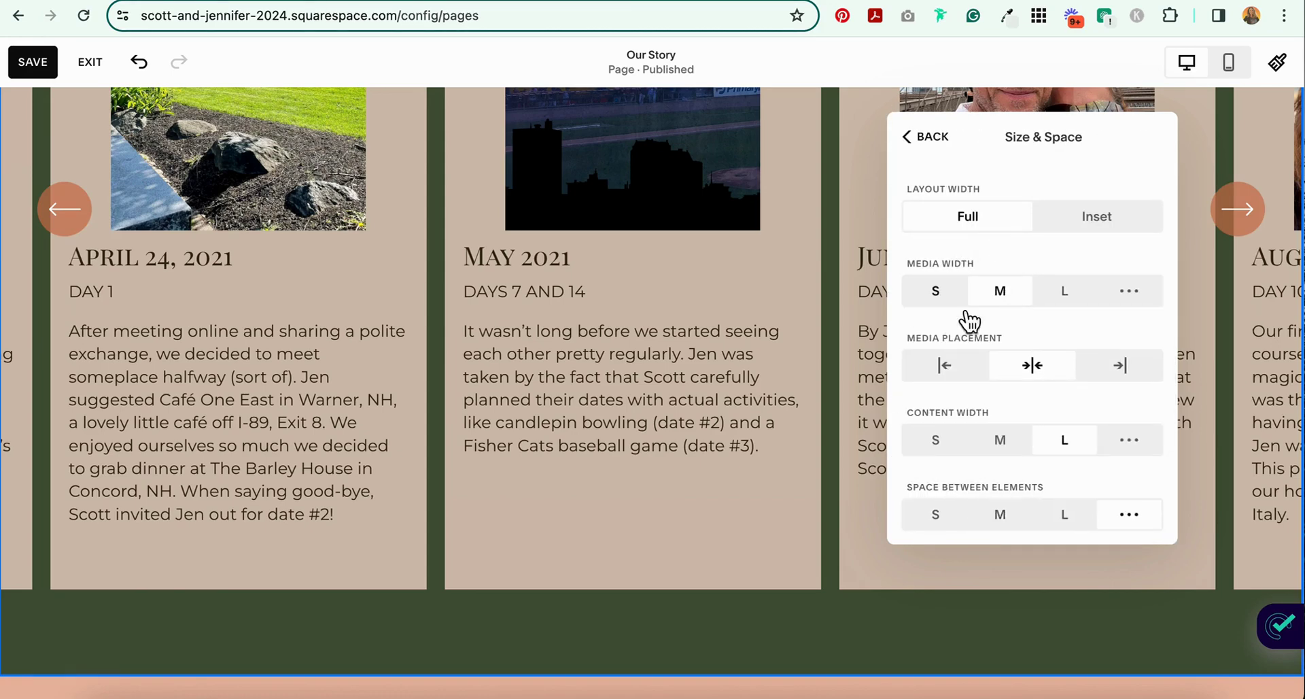
scroll(700, 299, up, 4)
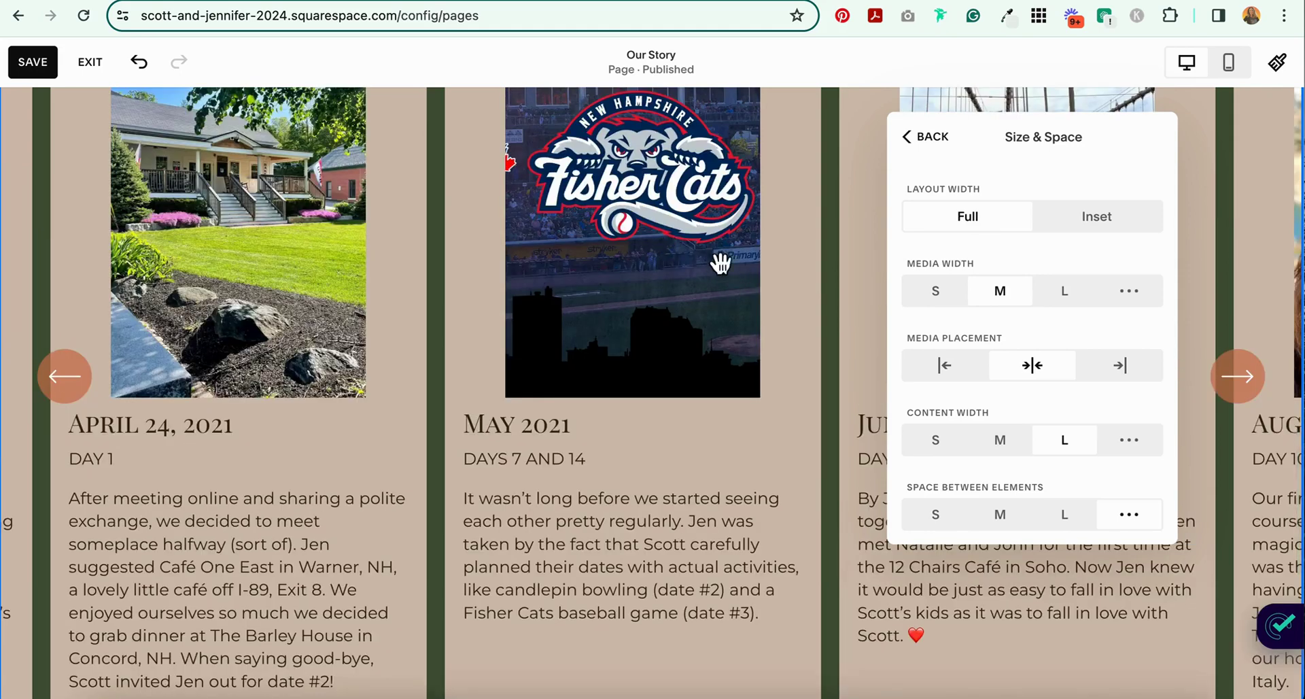
click(938, 291)
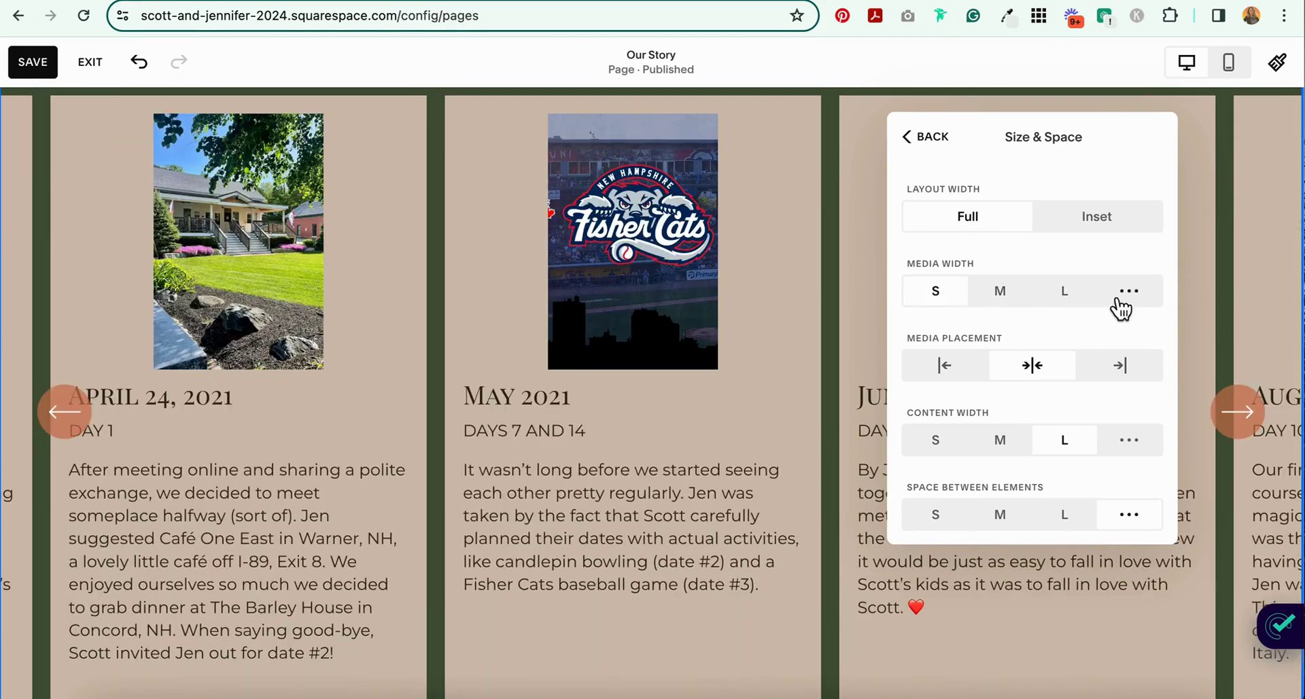
click(1072, 305)
click(1016, 312)
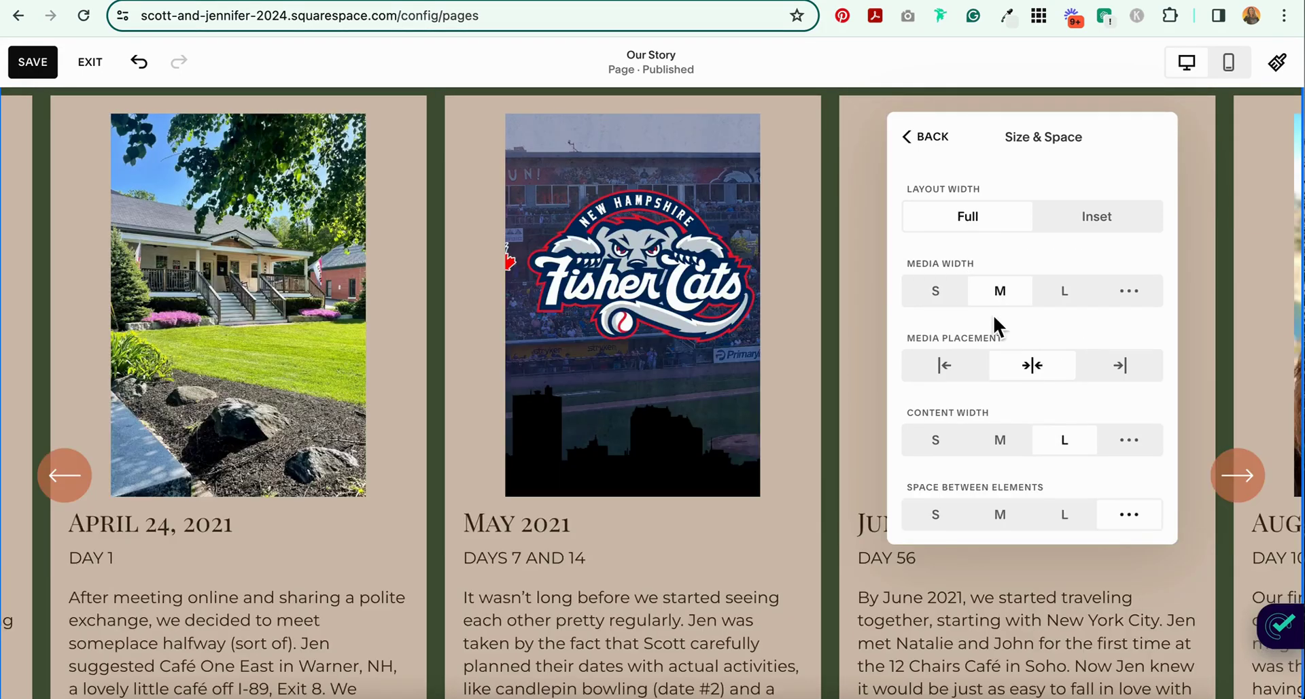
Step: Try the left and right media placements for the carousel images and set the placement back to center
scroll(993, 314, down, 1)
click(944, 299)
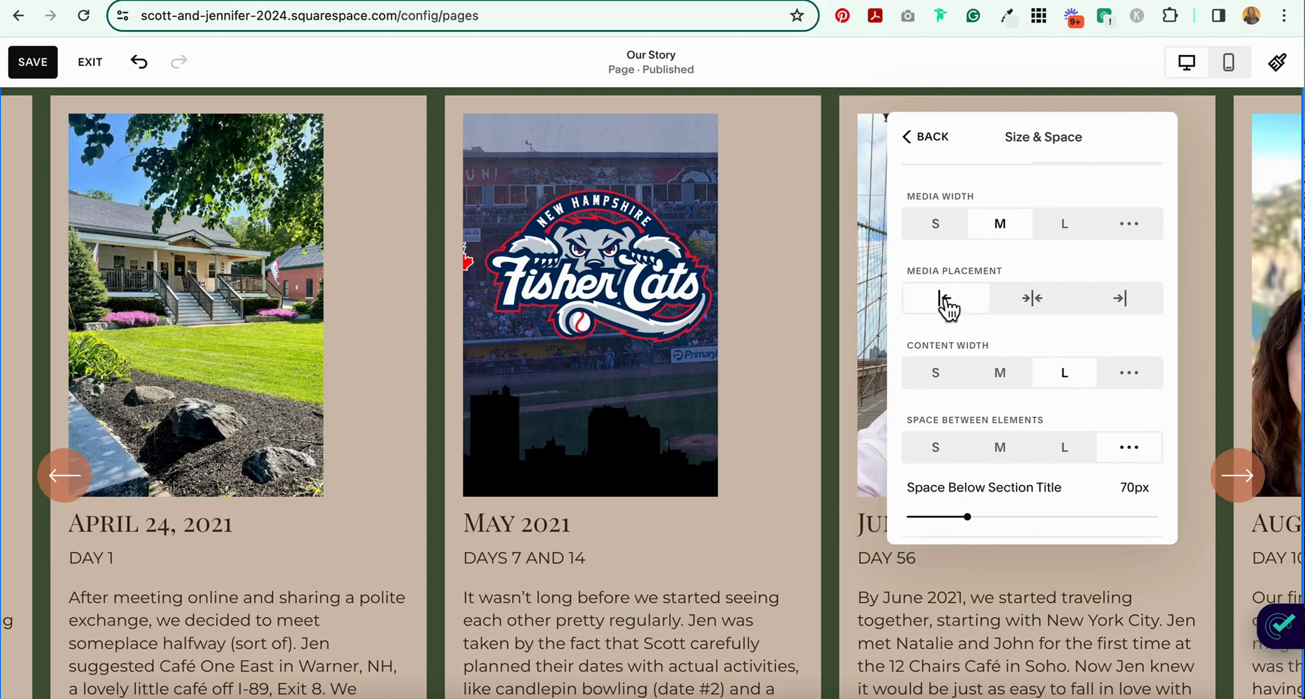
click(1125, 300)
click(1035, 306)
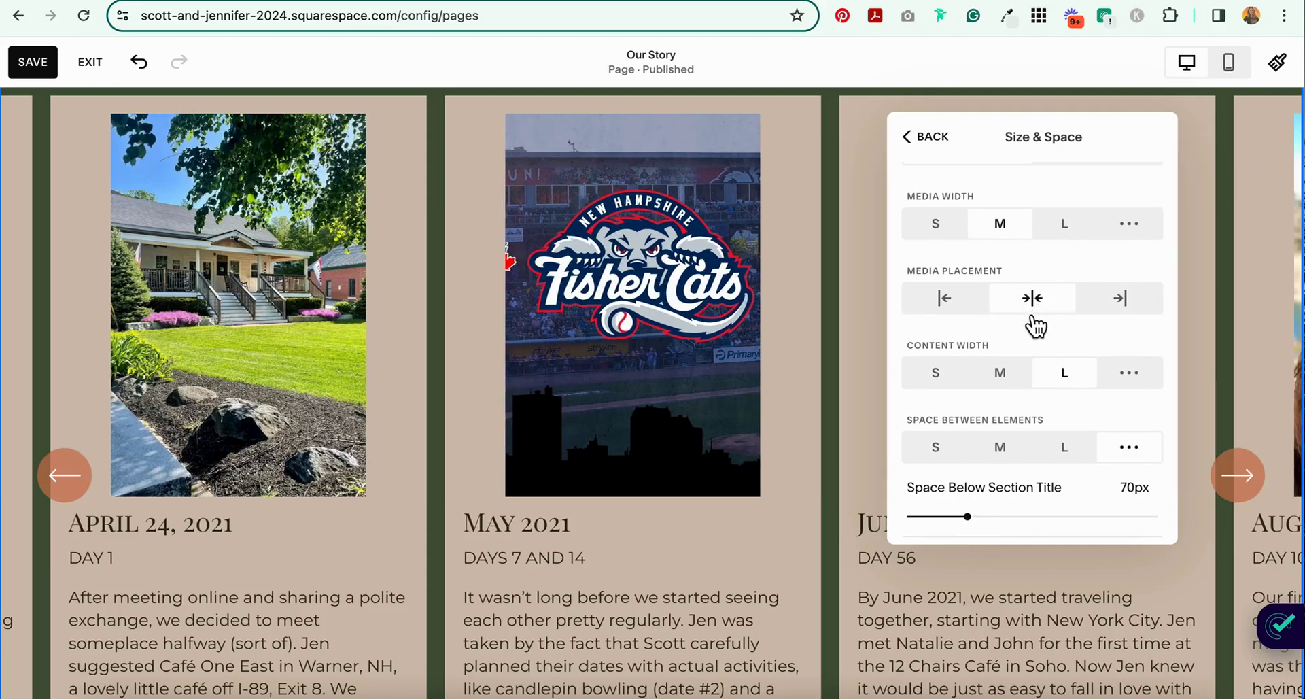
Step: Try the M content width on the timeline cards' text and undo the change
scroll(728, 378, down, 4)
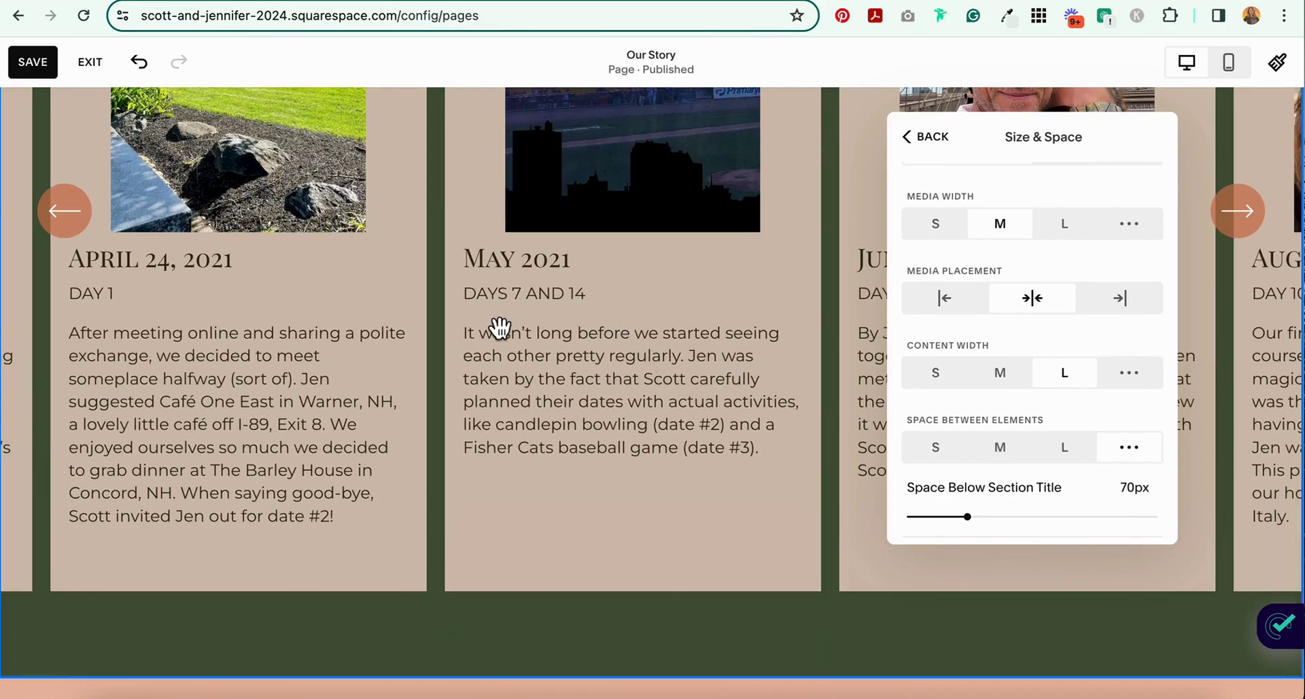
scroll(974, 325, up, 1)
click(999, 376)
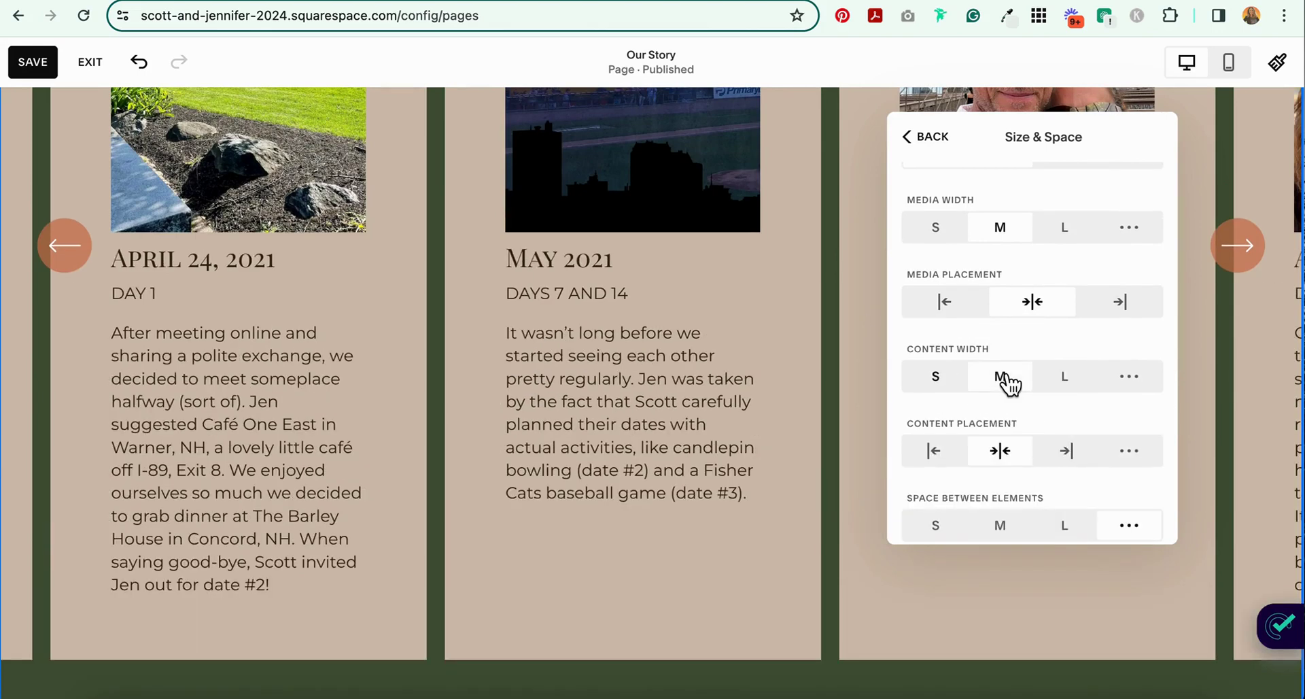
key(ctrl+z)
Step: Review the settings for space between elements, space between slides and vertical padding against the section title, images and card text
scroll(1006, 340, down, 2)
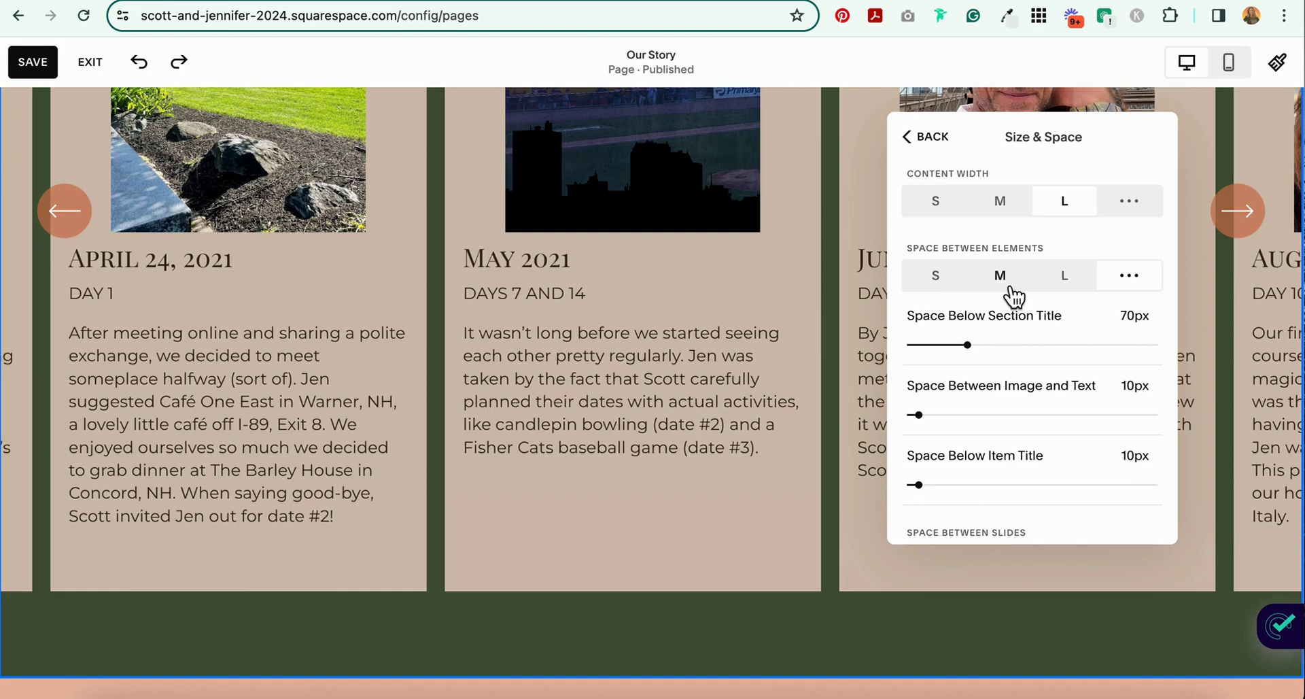
scroll(706, 330, up, 3)
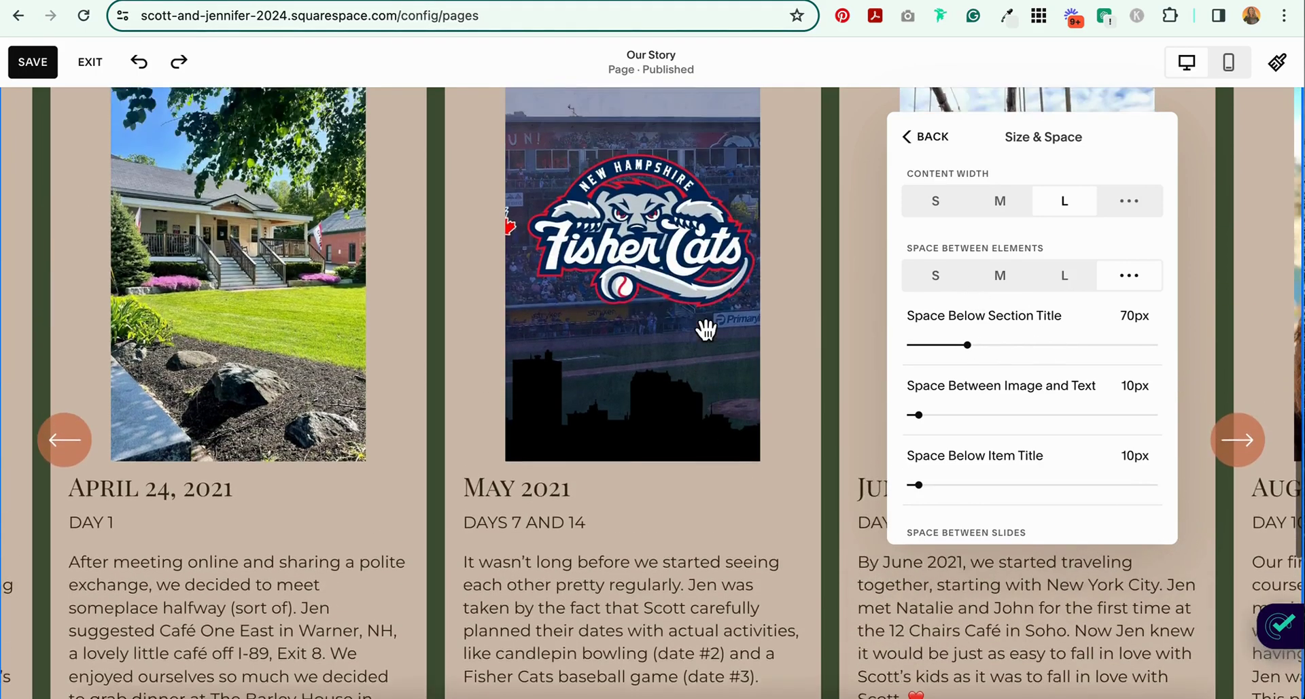
scroll(706, 330, up, 4)
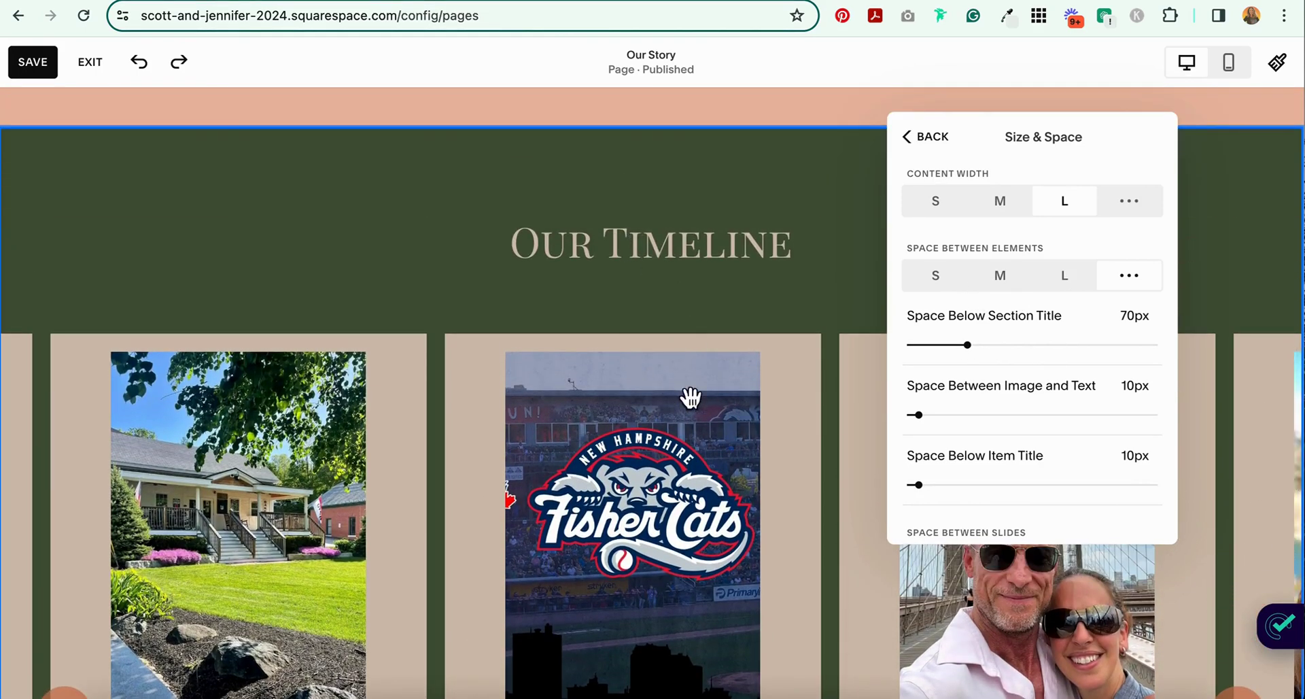
scroll(761, 445, down, 5)
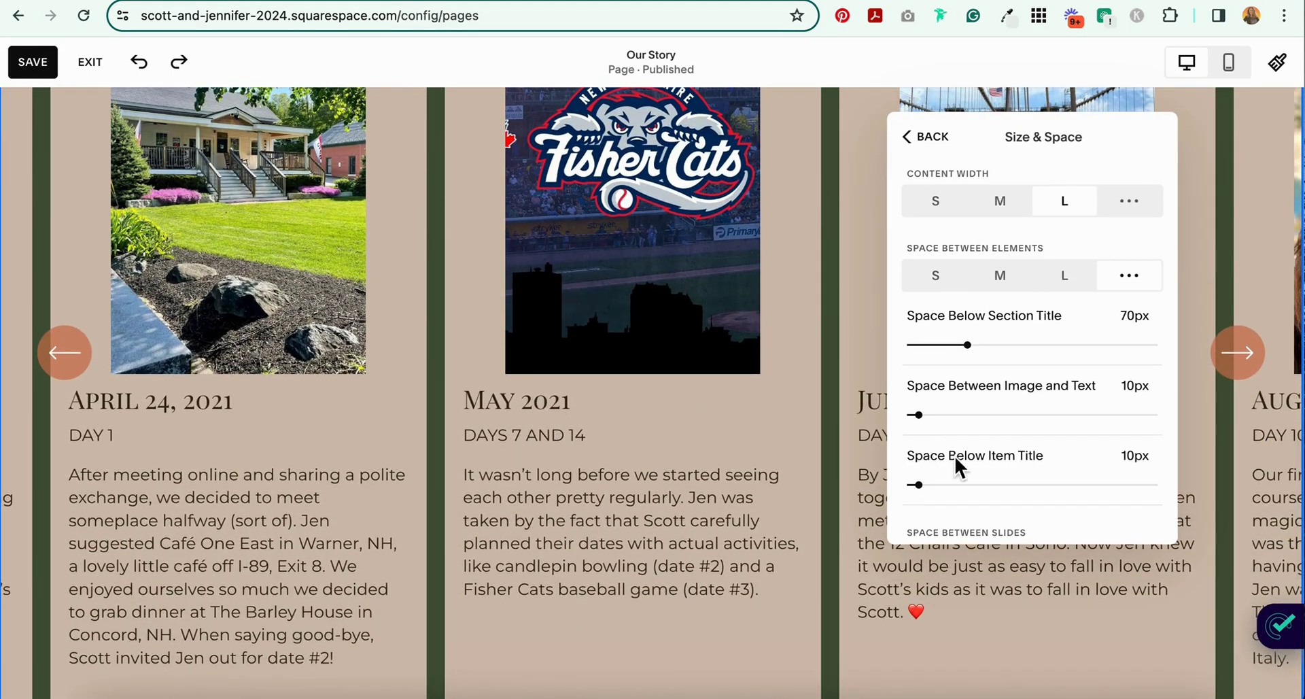
scroll(955, 467, down, 2)
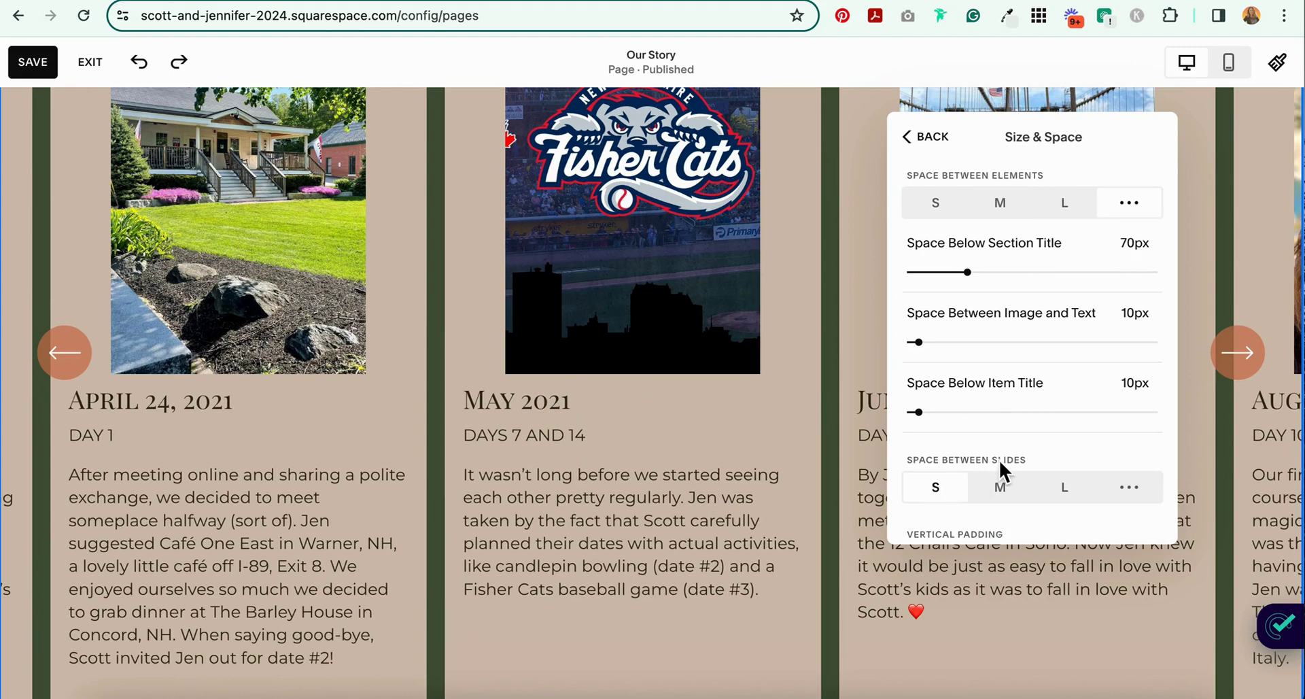
scroll(999, 469, down, 3)
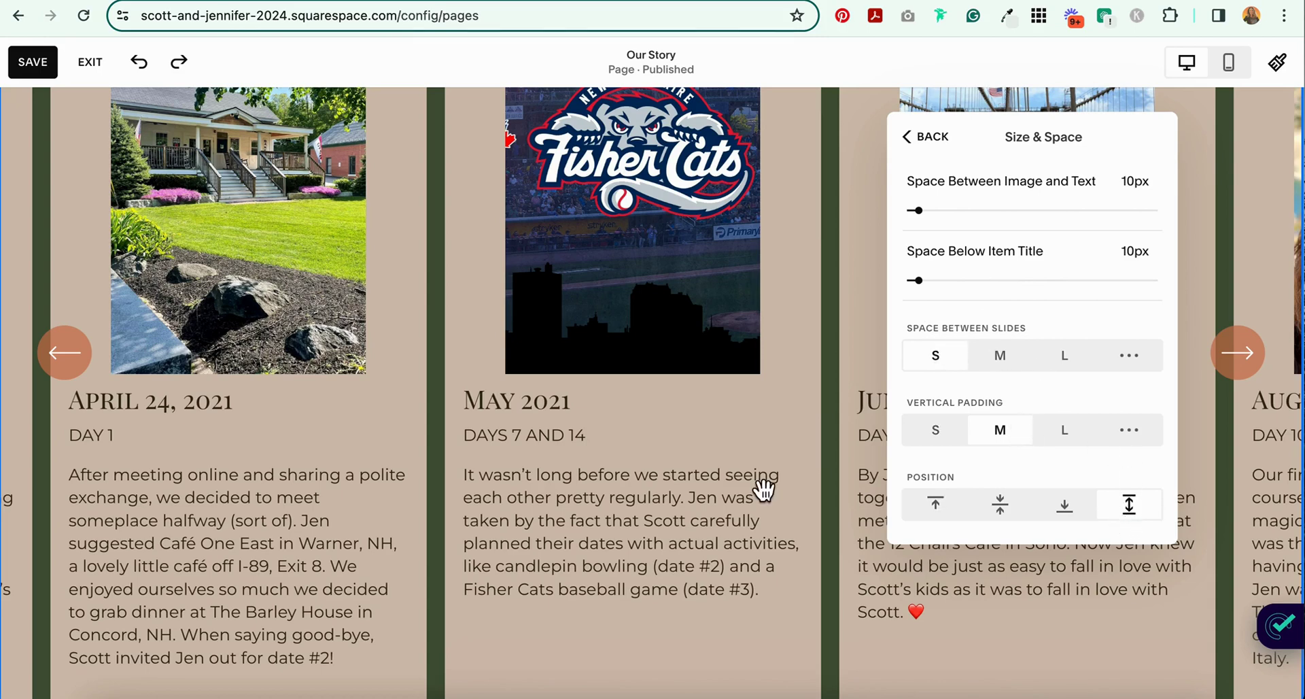
Step: Try the top-aligned position for the timeline cards and set the position back to the stretched full-height option
scroll(782, 493, down, 1)
click(936, 502)
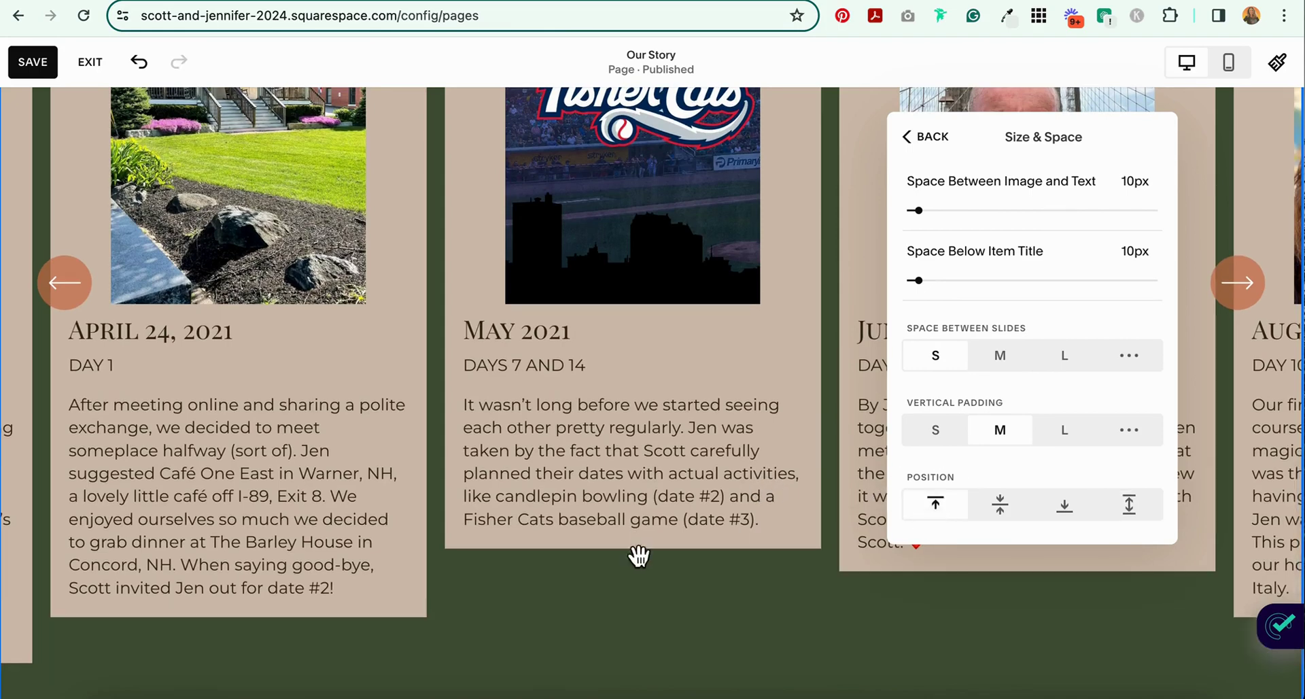
click(1130, 511)
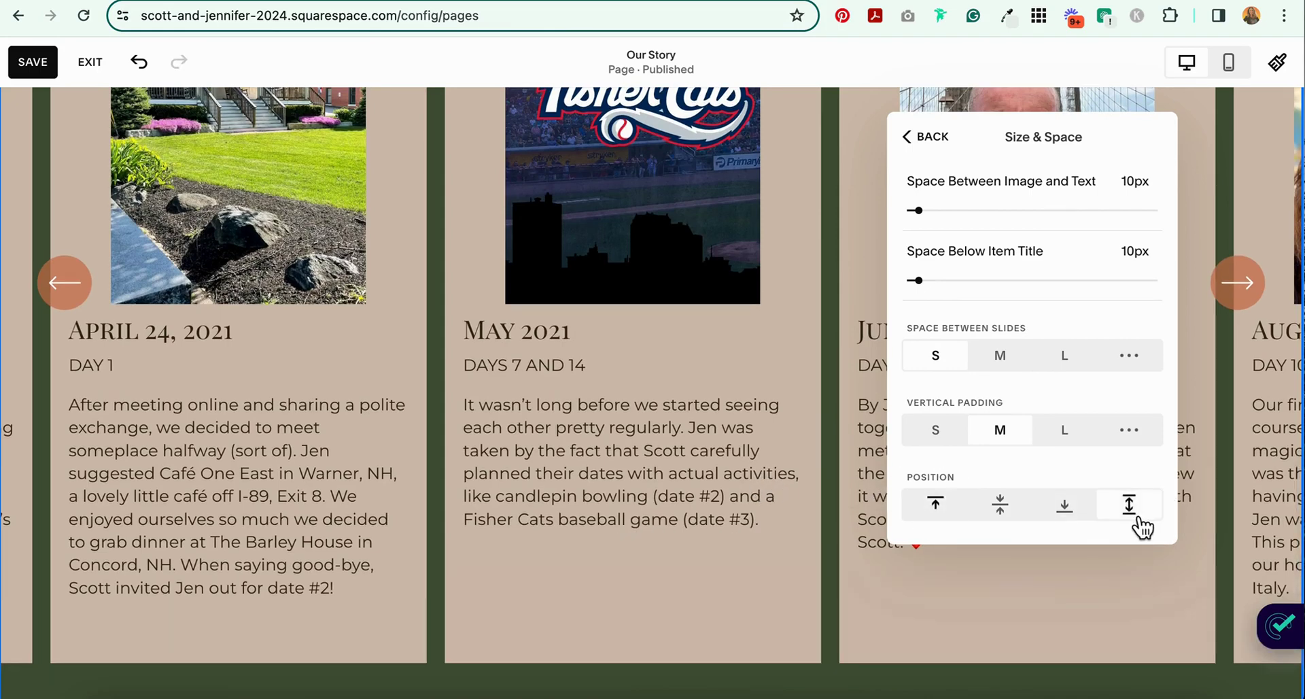
Step: Close the carousel section's settings, exit page editing and open the Our Story page in full preview
click(835, 182)
scroll(838, 192, up, 3)
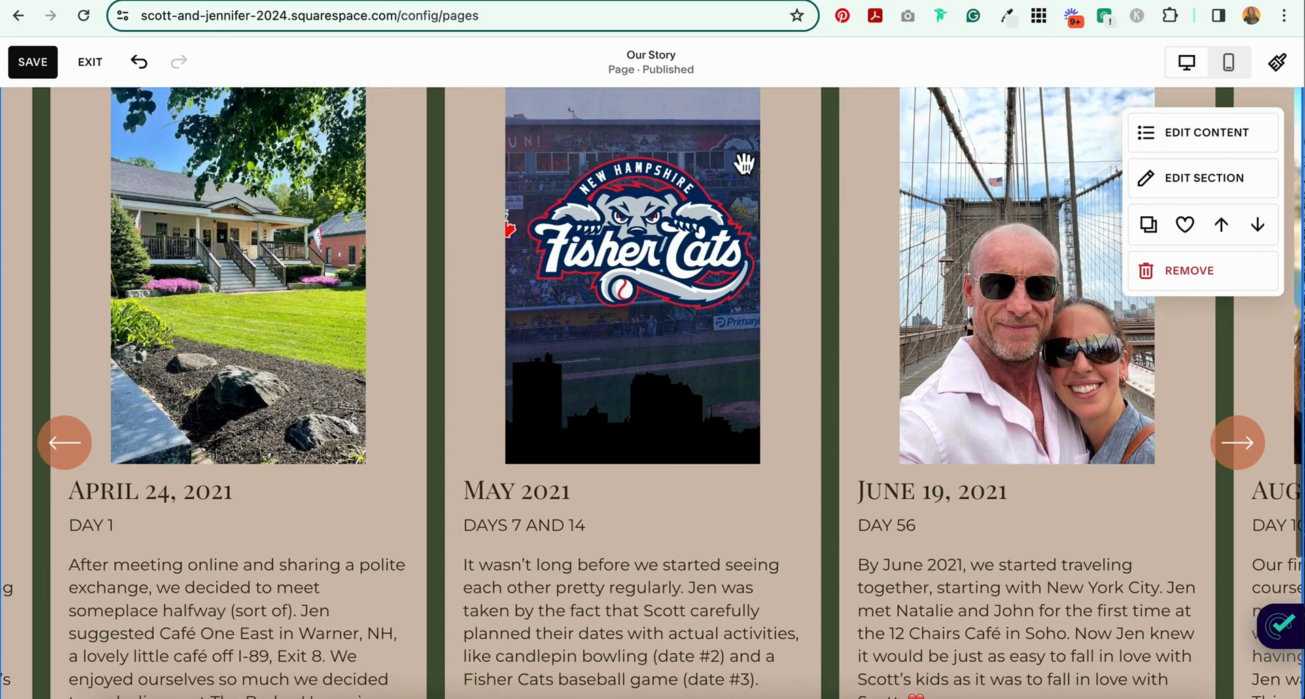
click(100, 66)
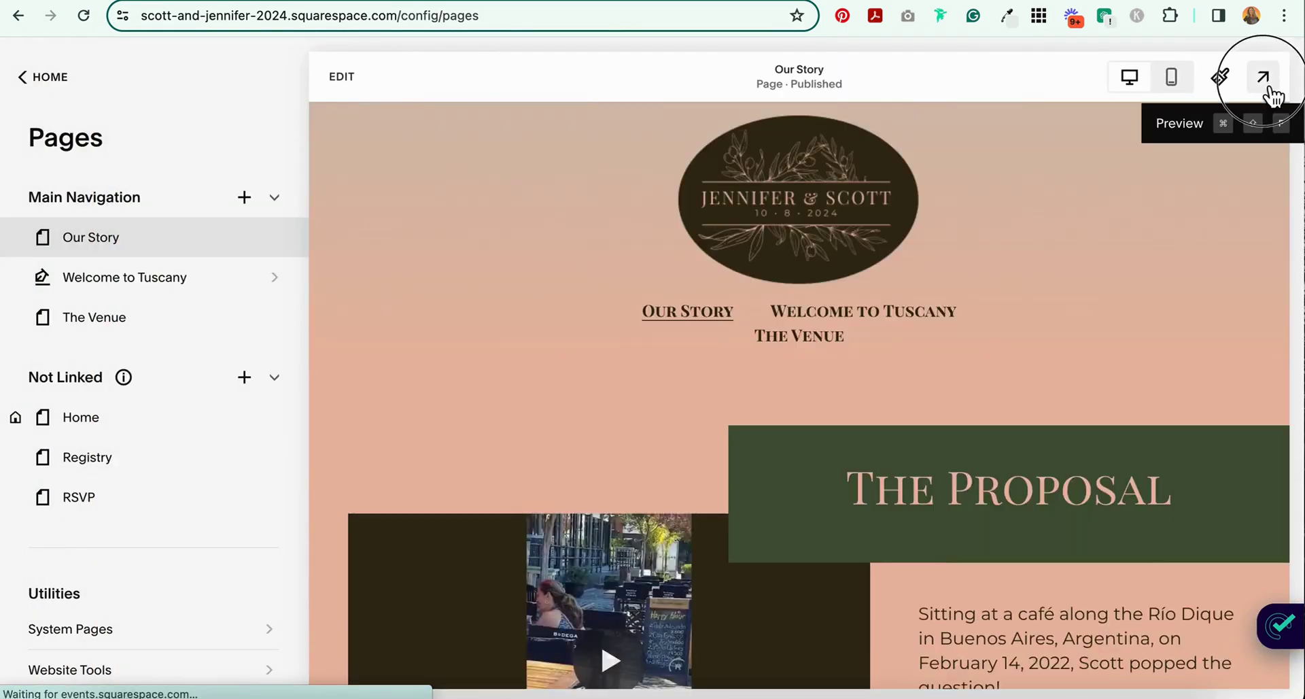
click(1266, 85)
Step: Advance the Our Timeline carousel in the preview to the February 14, 2022 to November 24, 2022 cards and examine them
scroll(960, 215, down, 4)
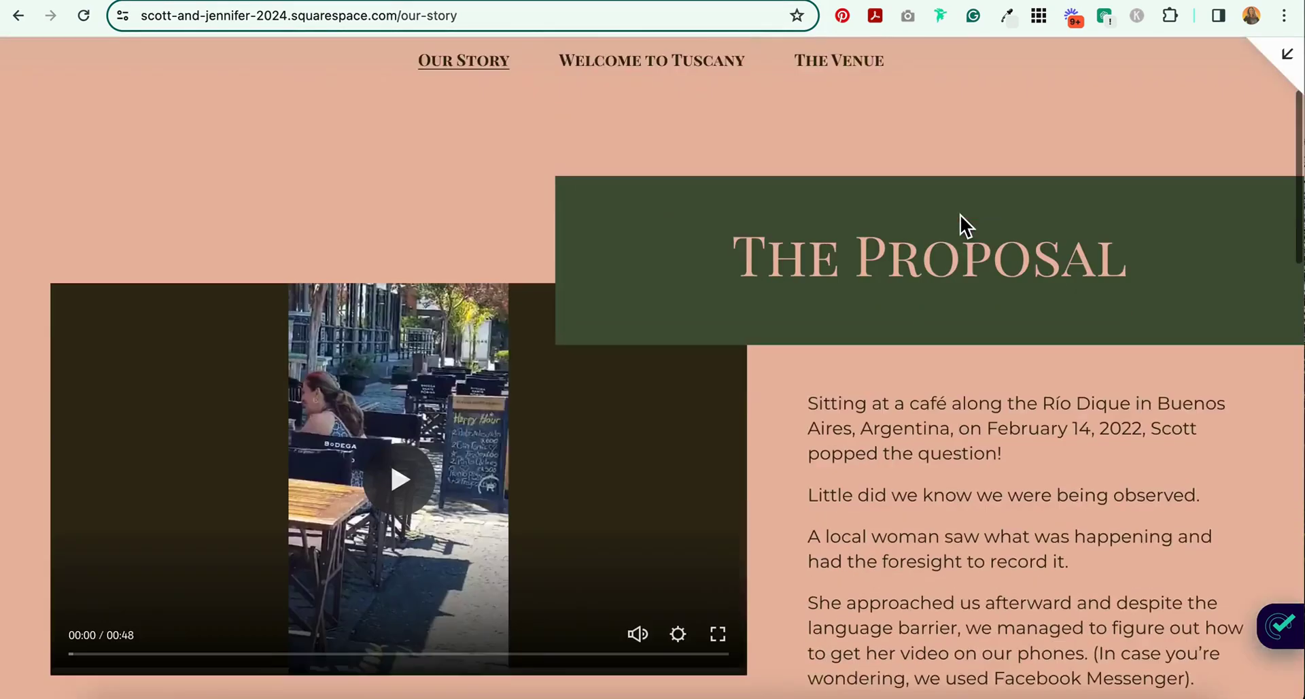
scroll(960, 214, down, 10)
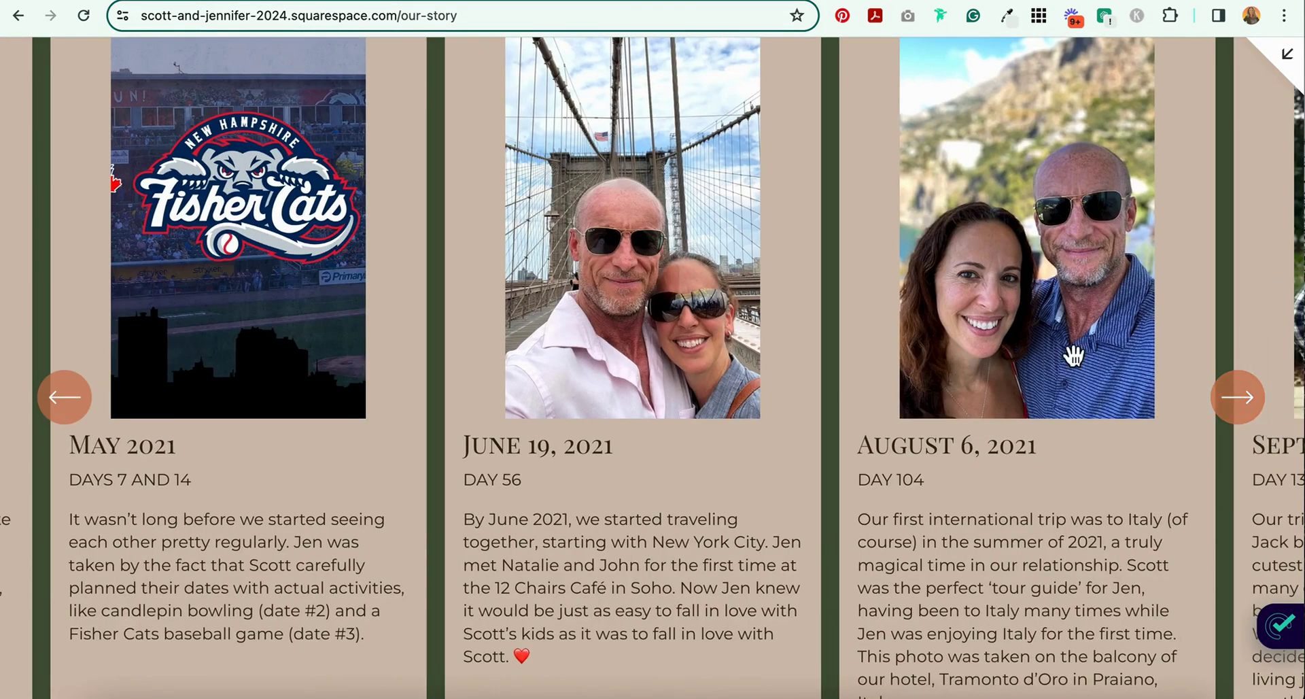
click(1227, 408)
click(1229, 412)
click(1229, 411)
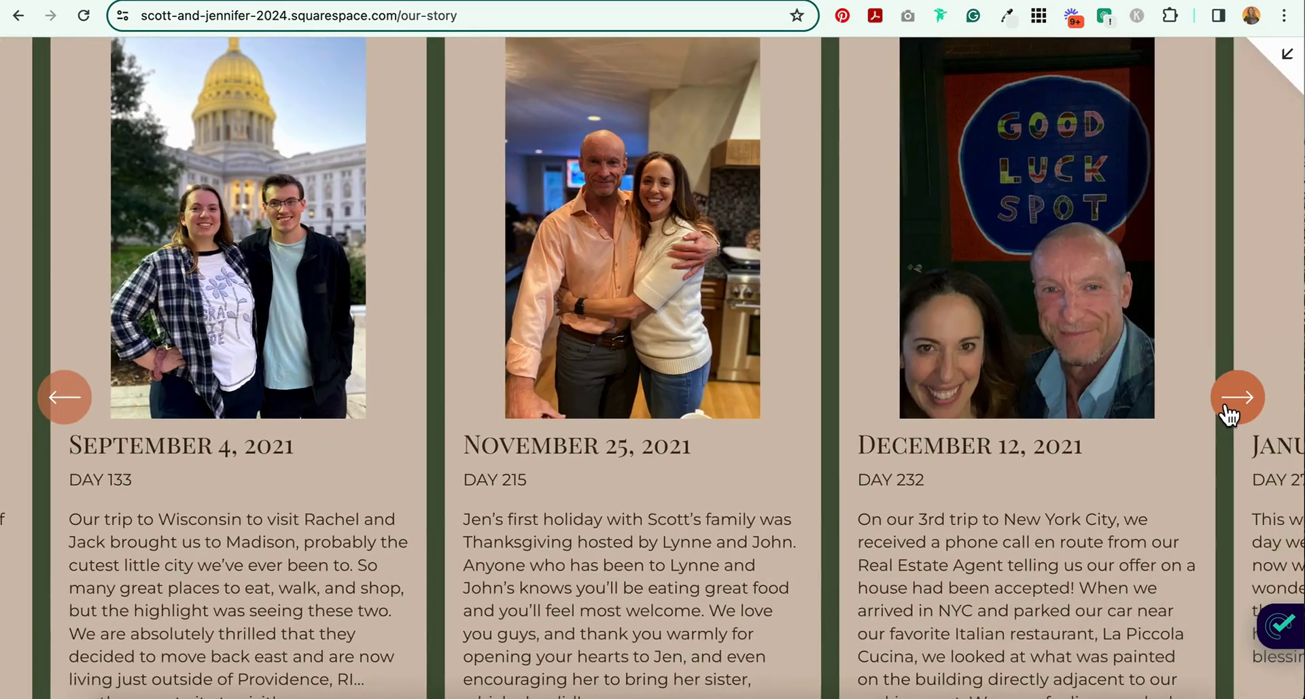
click(1228, 411)
click(1228, 411)
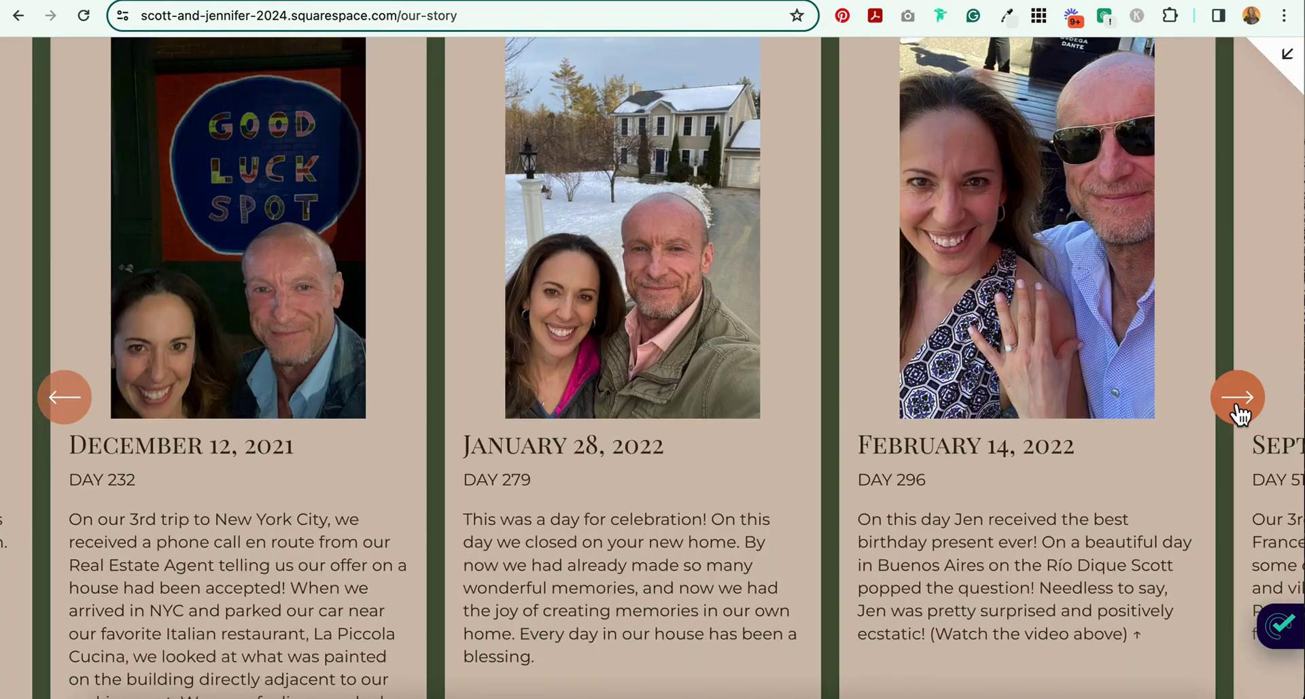
click(1237, 408)
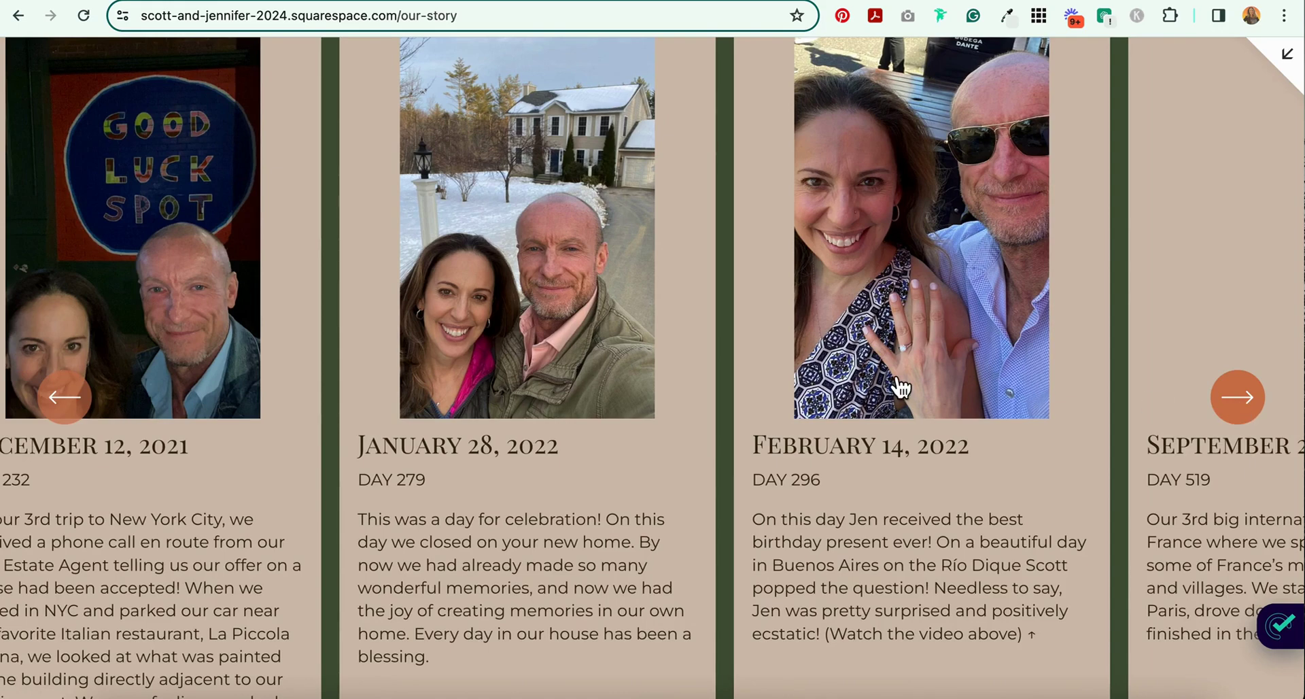
click(1235, 421)
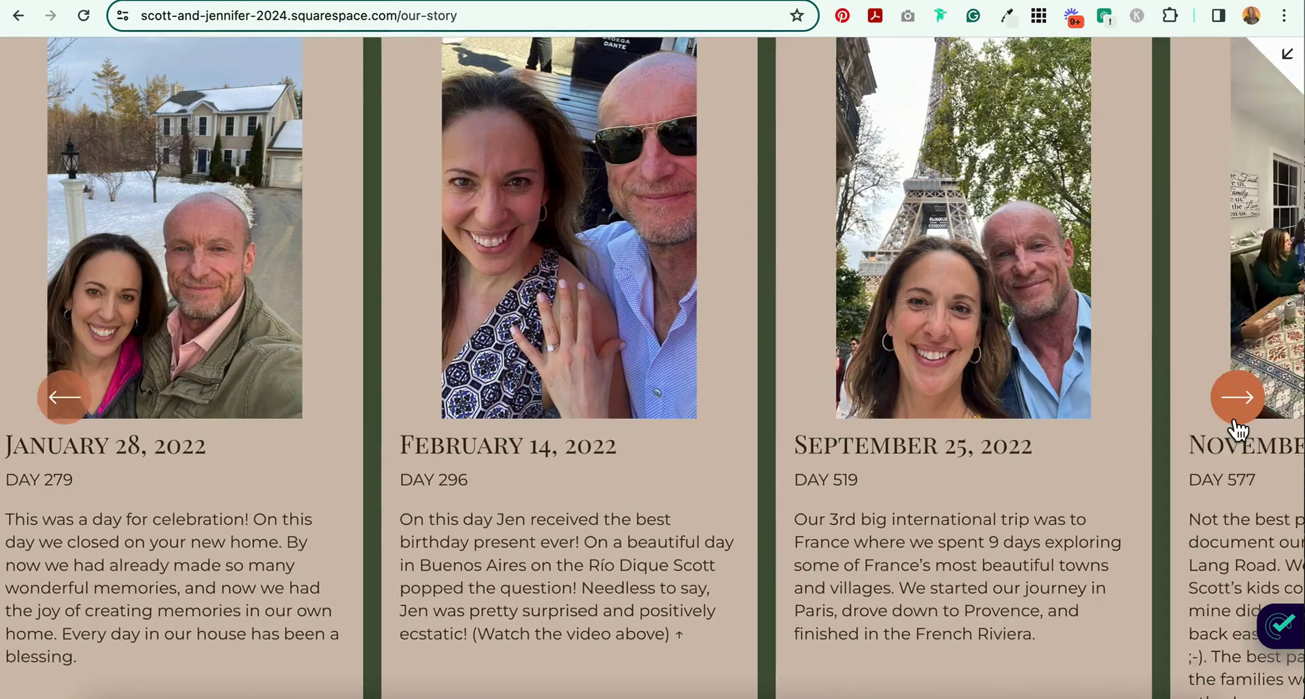
click(1236, 408)
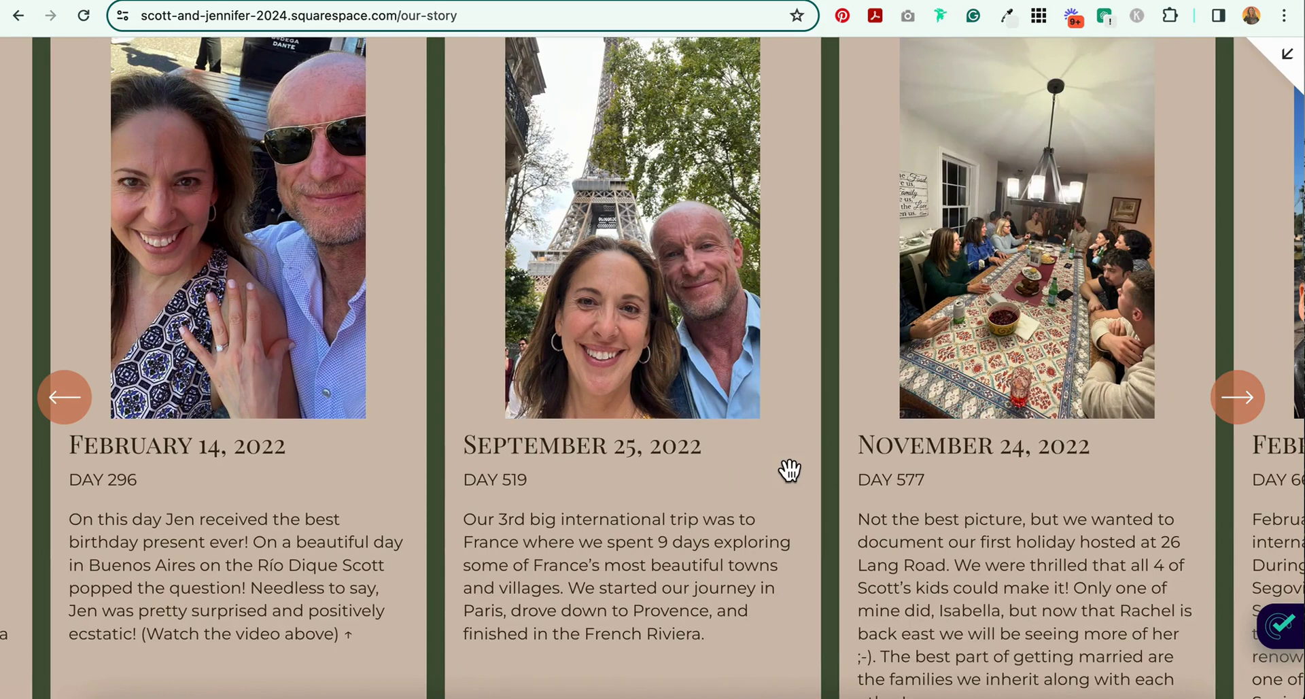
scroll(788, 469, down, 3)
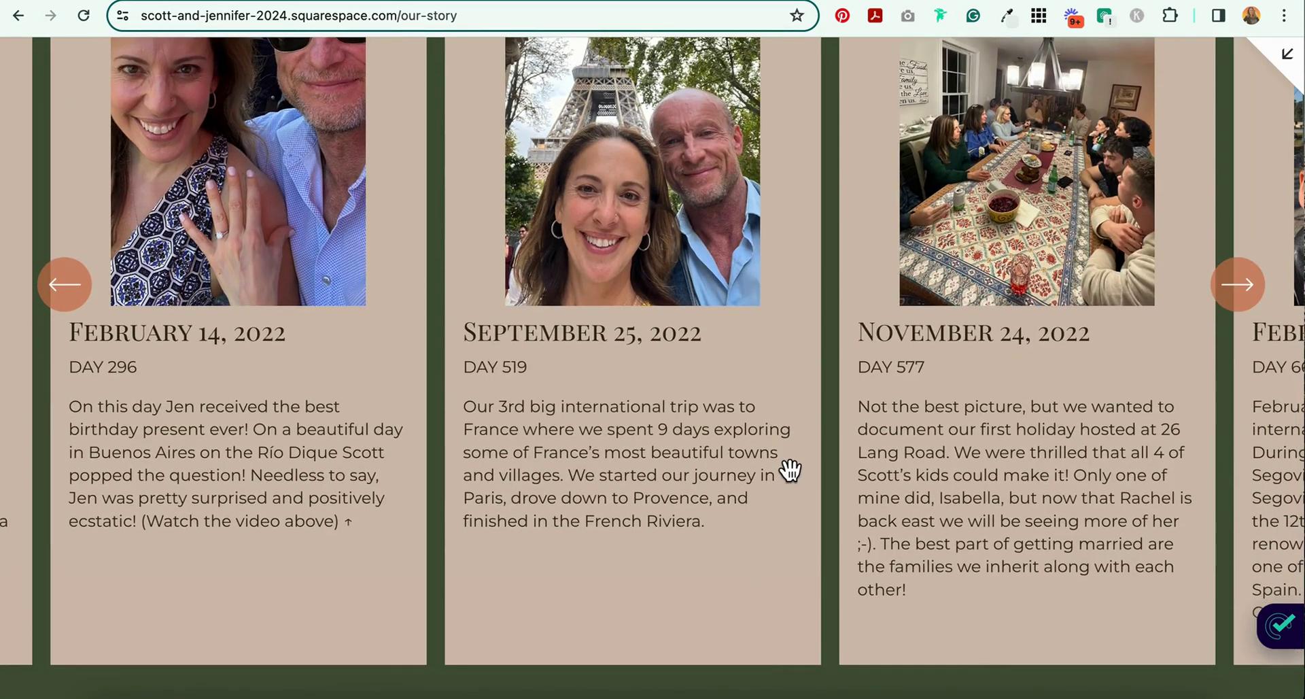
scroll(788, 469, up, 5)
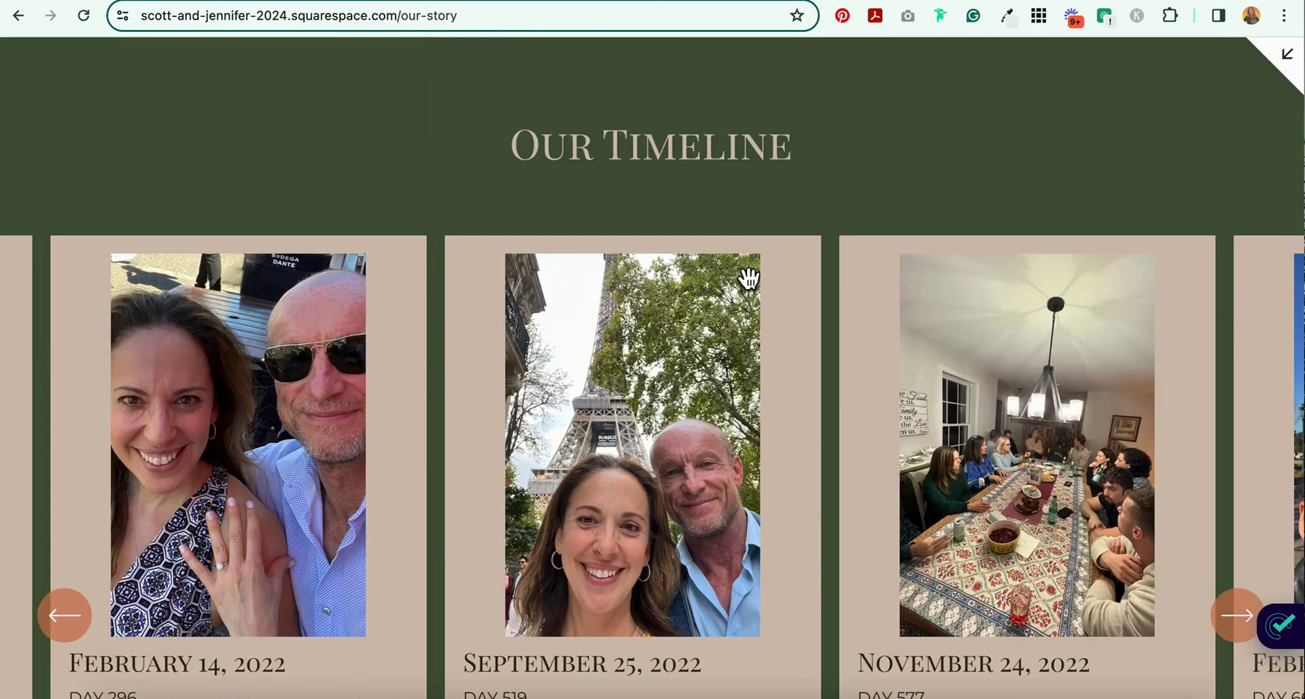